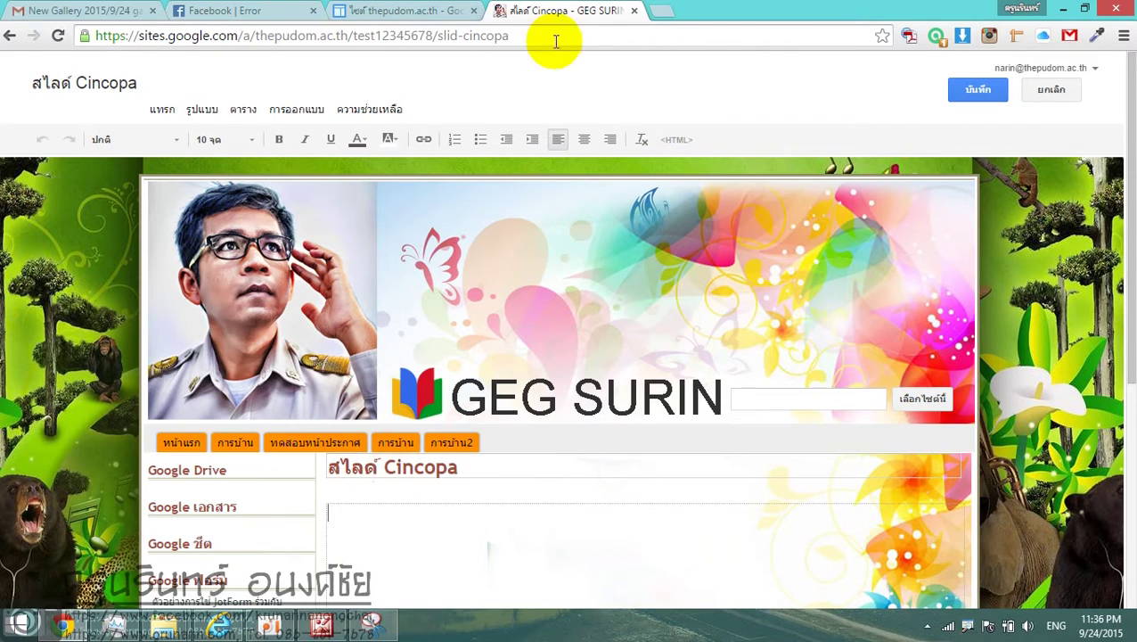
Open the cincopa.com website in a new browser tab.
click(666, 16)
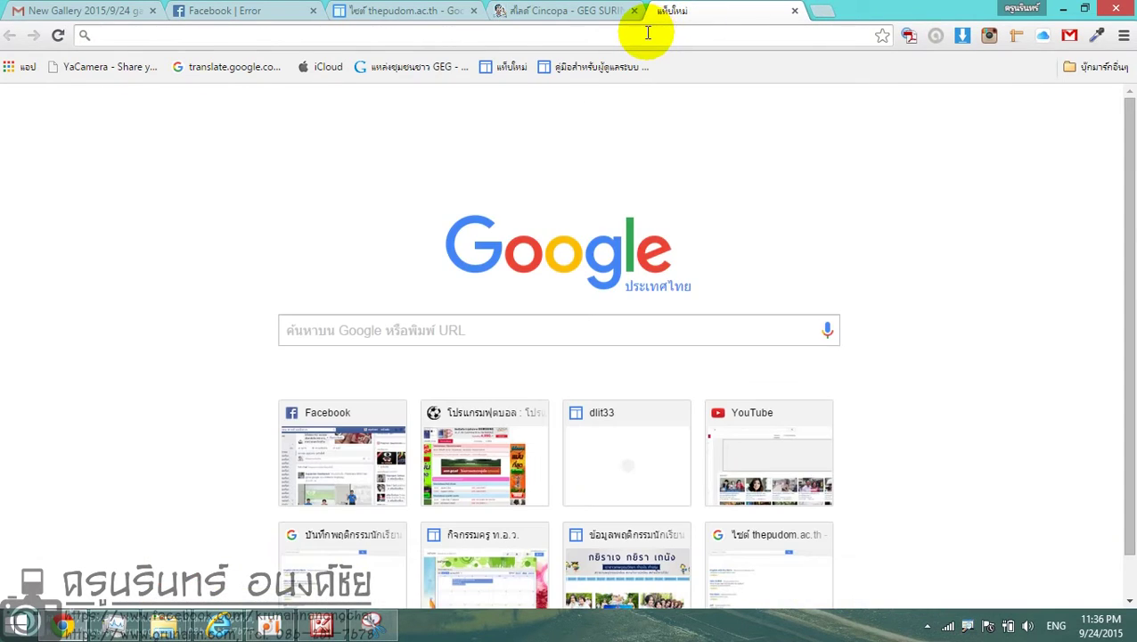
text(ci)
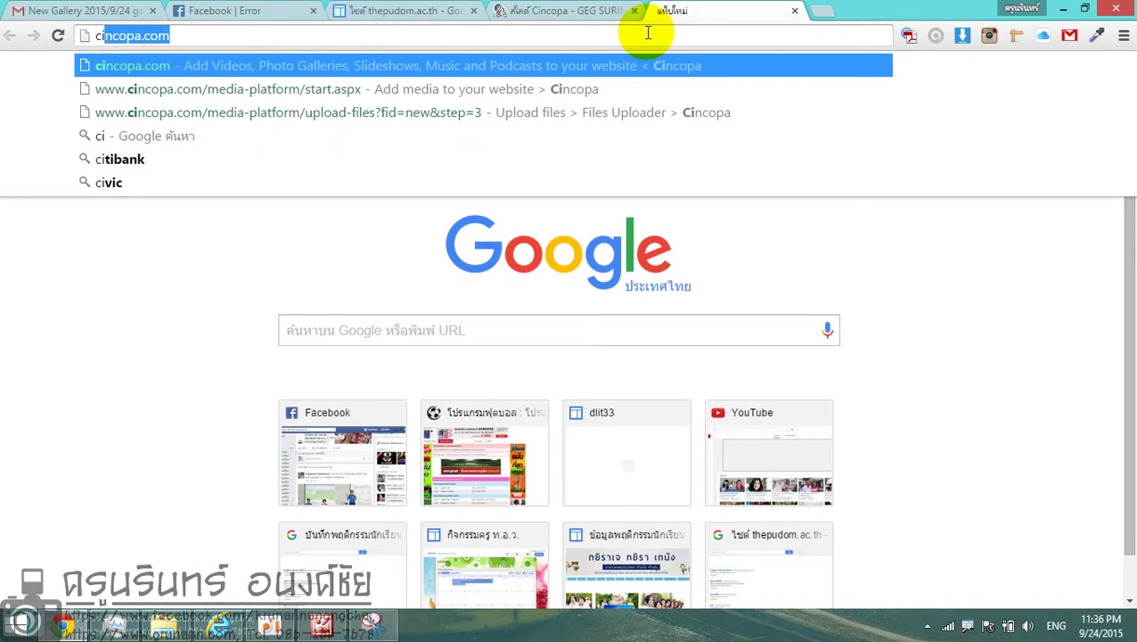
text(ncopa)
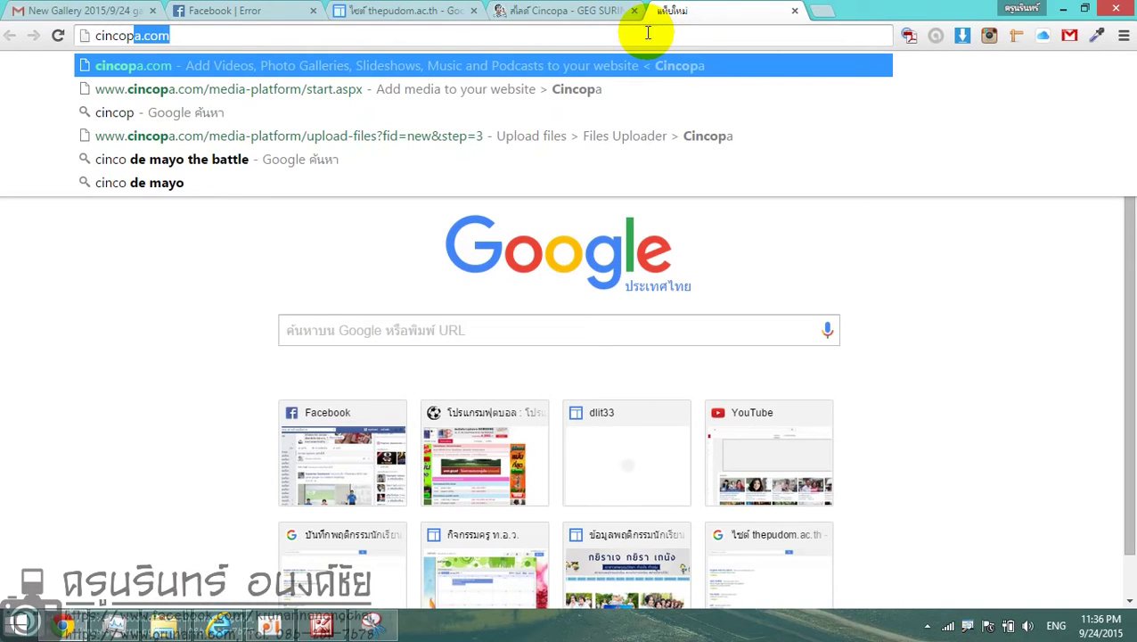
text(.com)
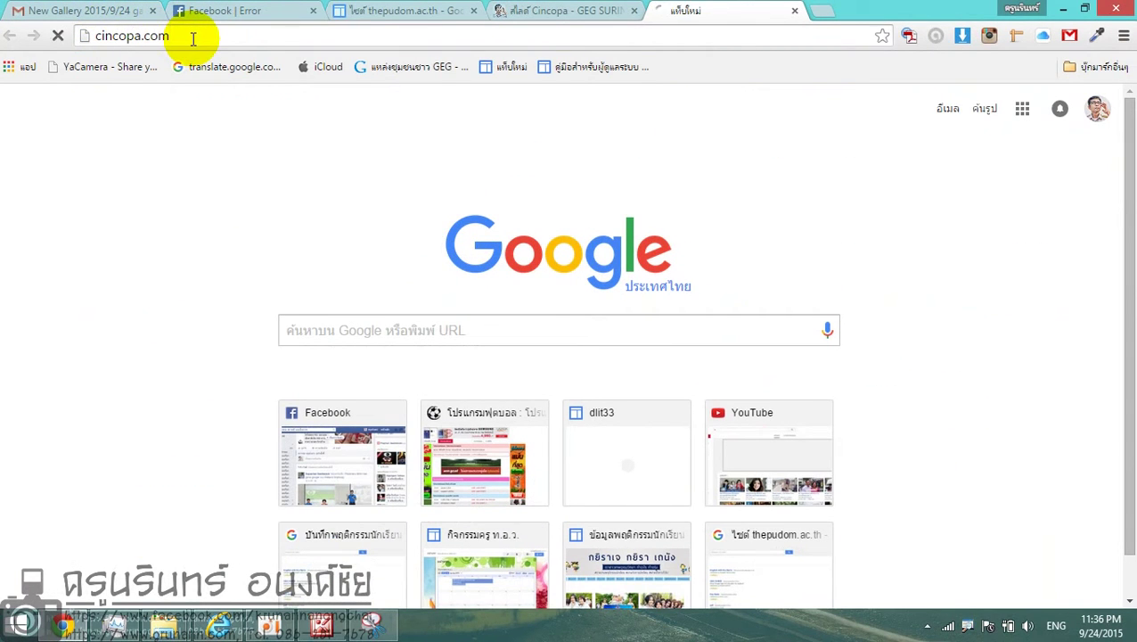
click(270, 624)
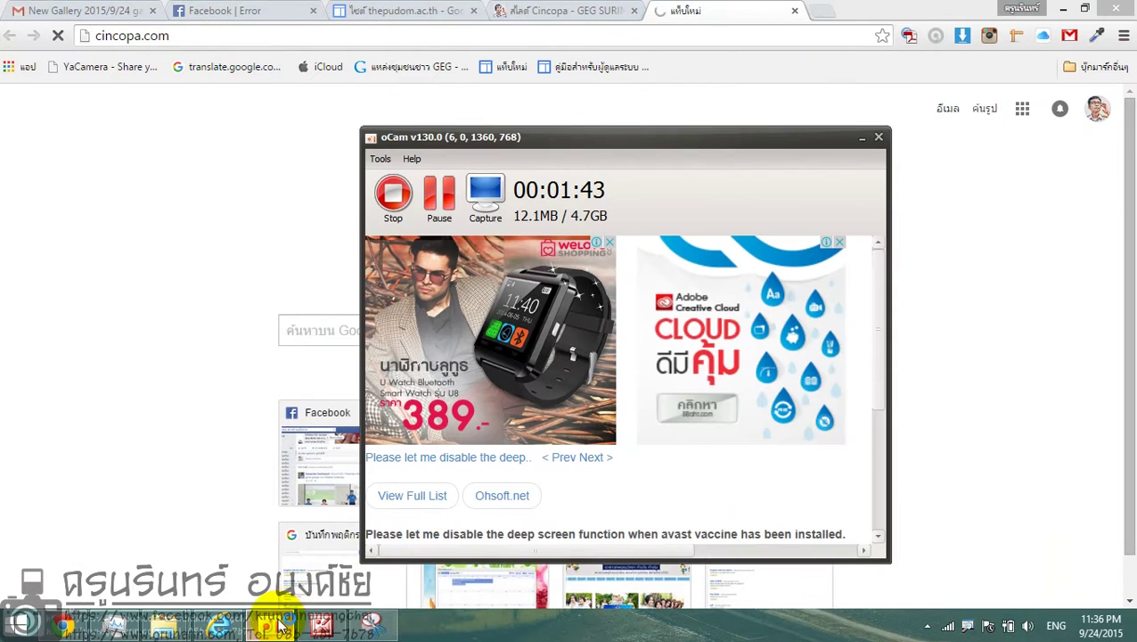
click(437, 183)
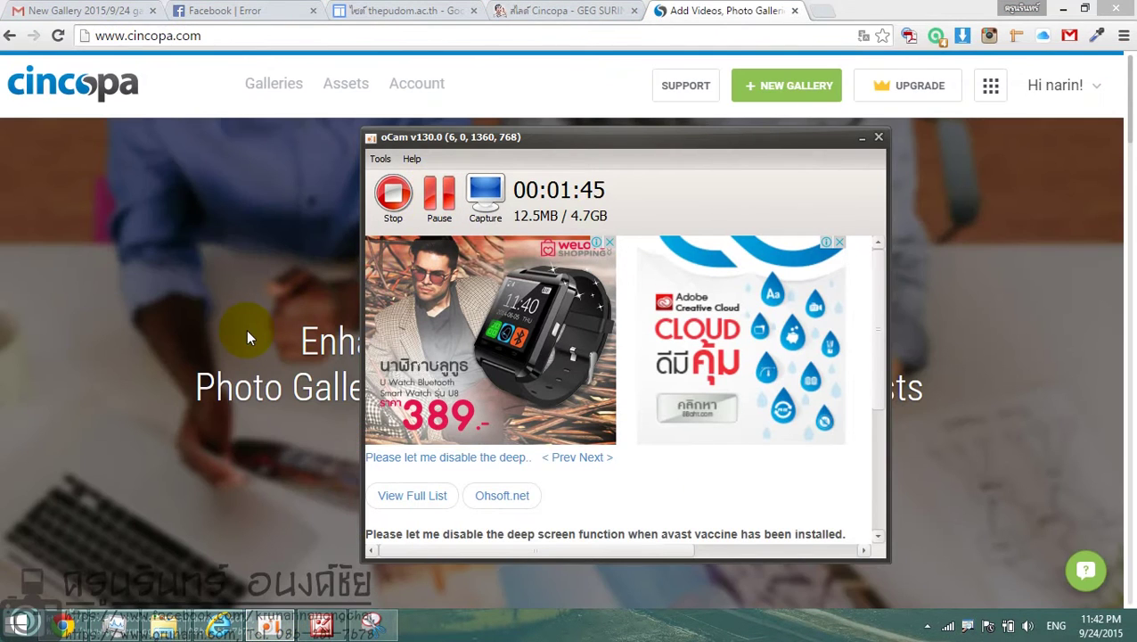
click(287, 285)
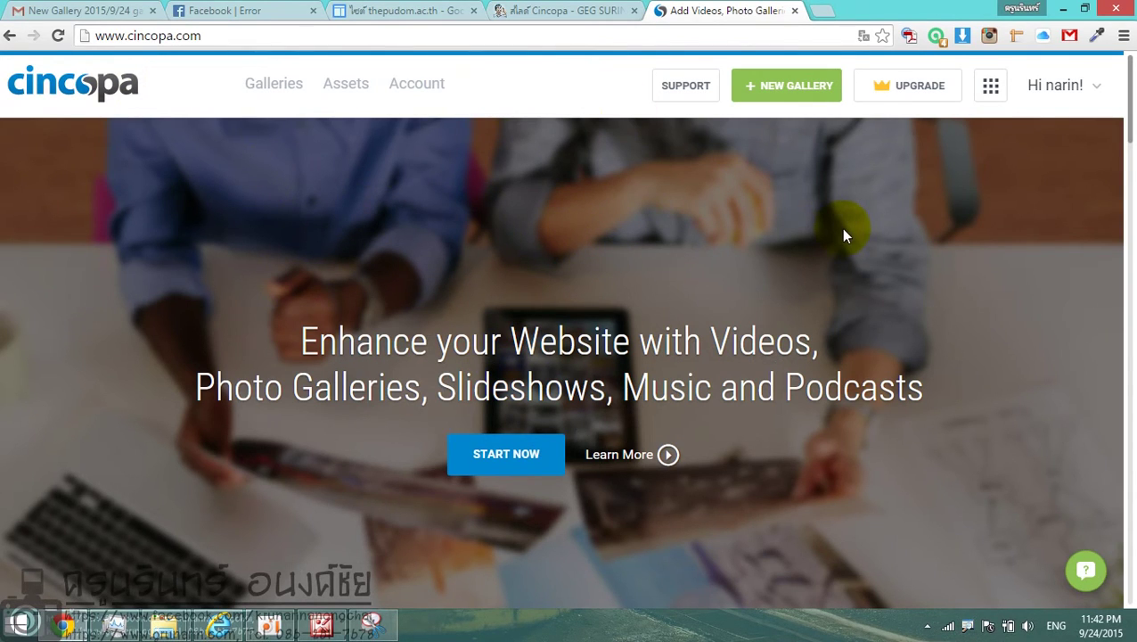
mouse_move(1030, 113)
mouse_down()
mouse_move(1121, 67)
mouse_move(1015, 96)
mouse_up()
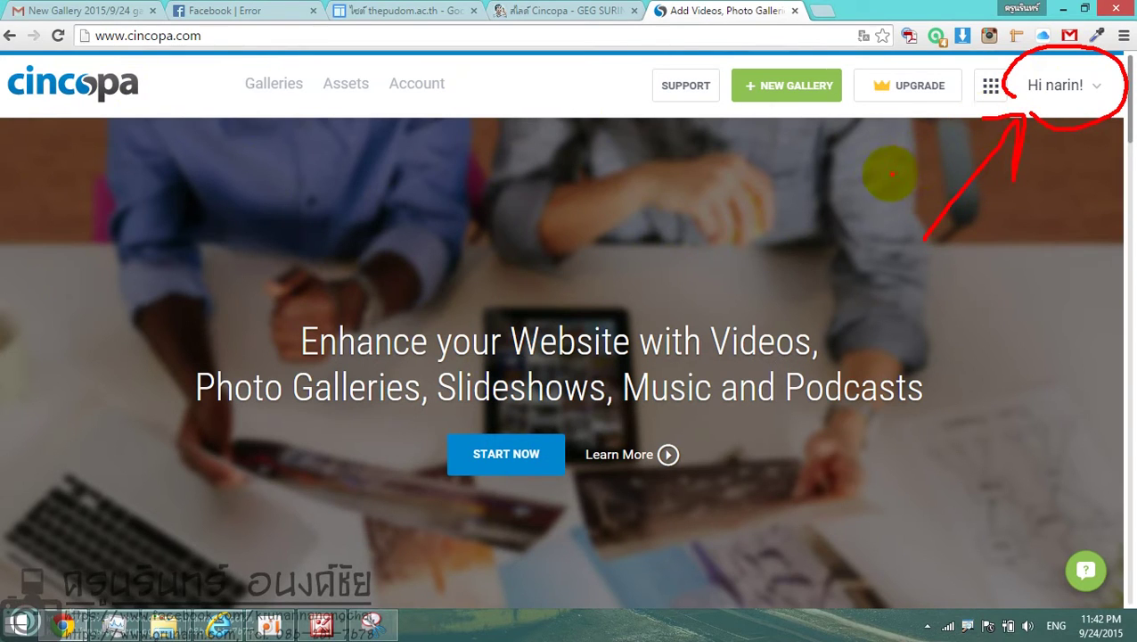
key(Escape)
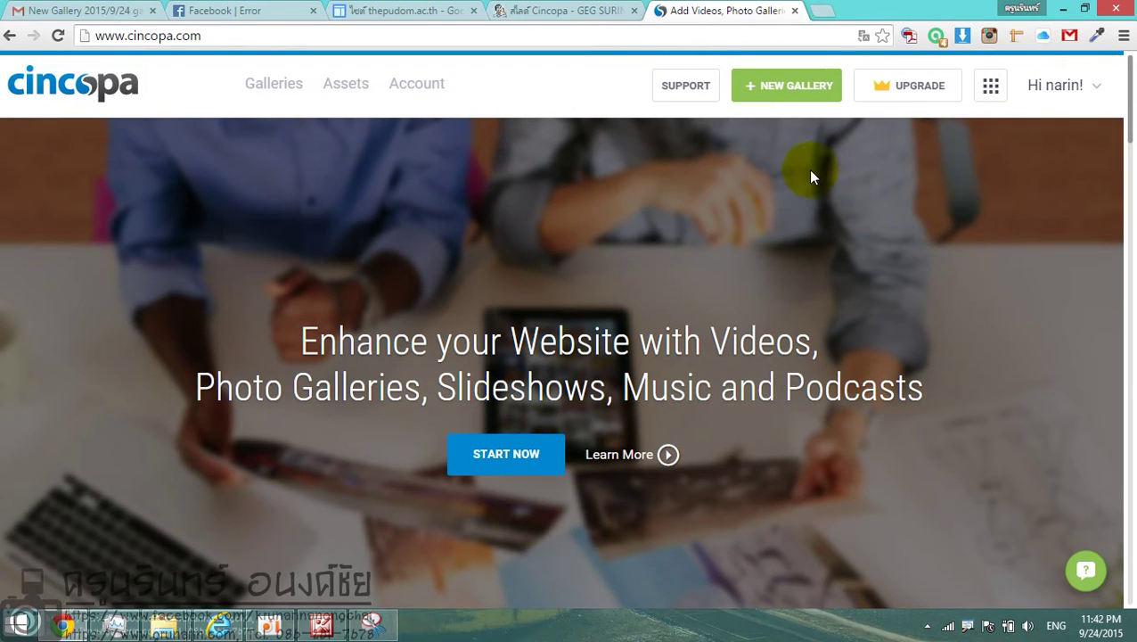
Start a new gallery and look through the available skins for all media types.
click(781, 98)
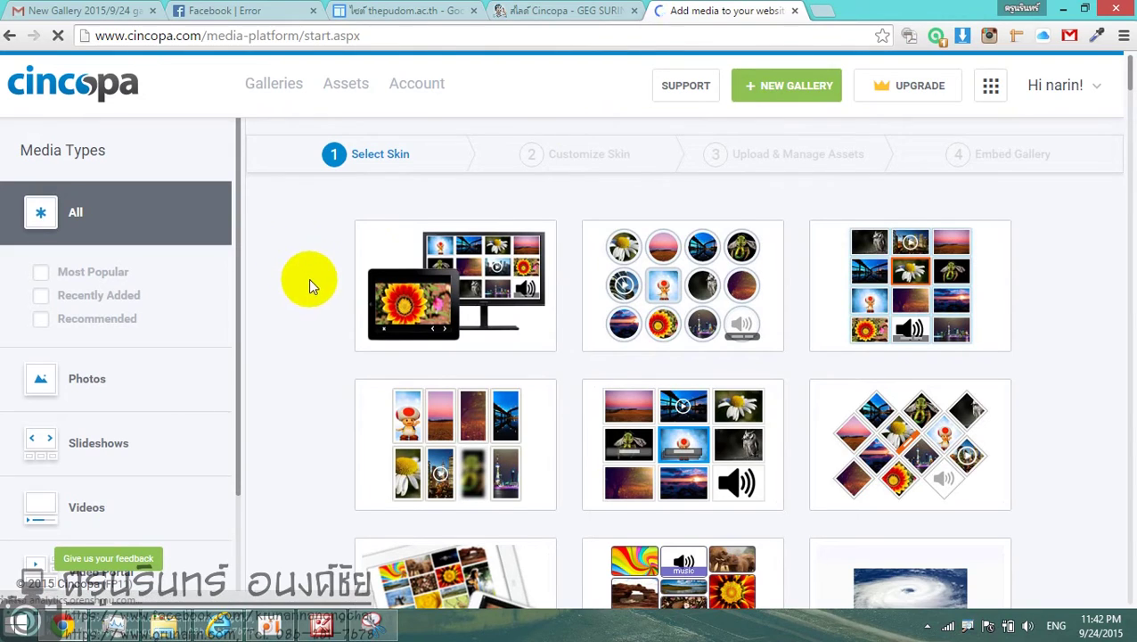
scroll(660, 415, down, 3)
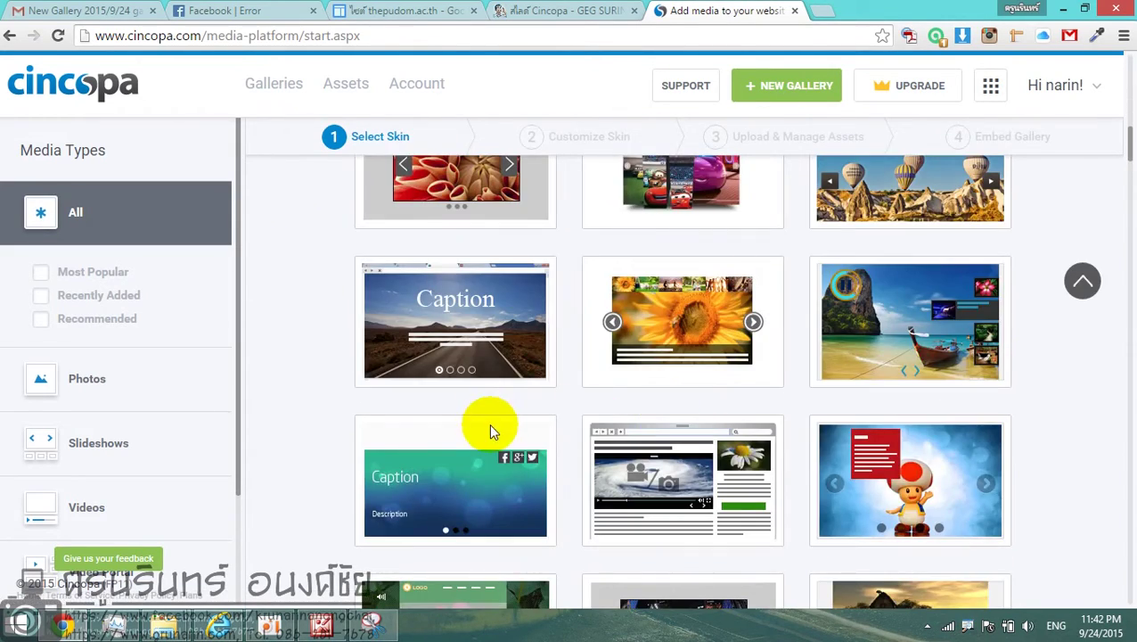
scroll(489, 431, down, 10)
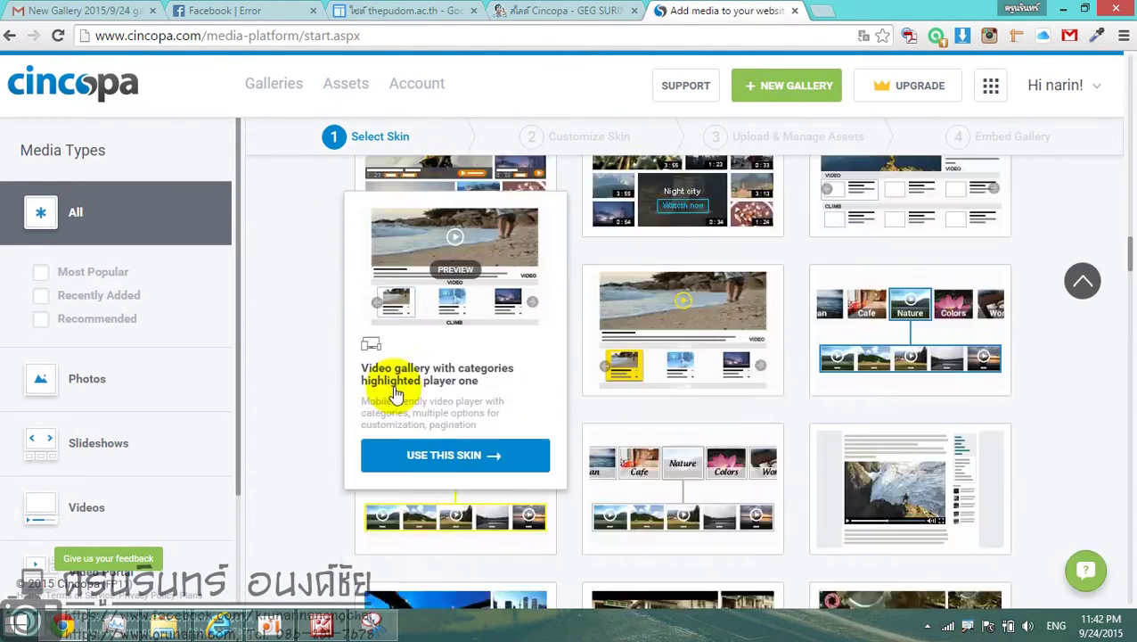
scroll(395, 392, down, 10)
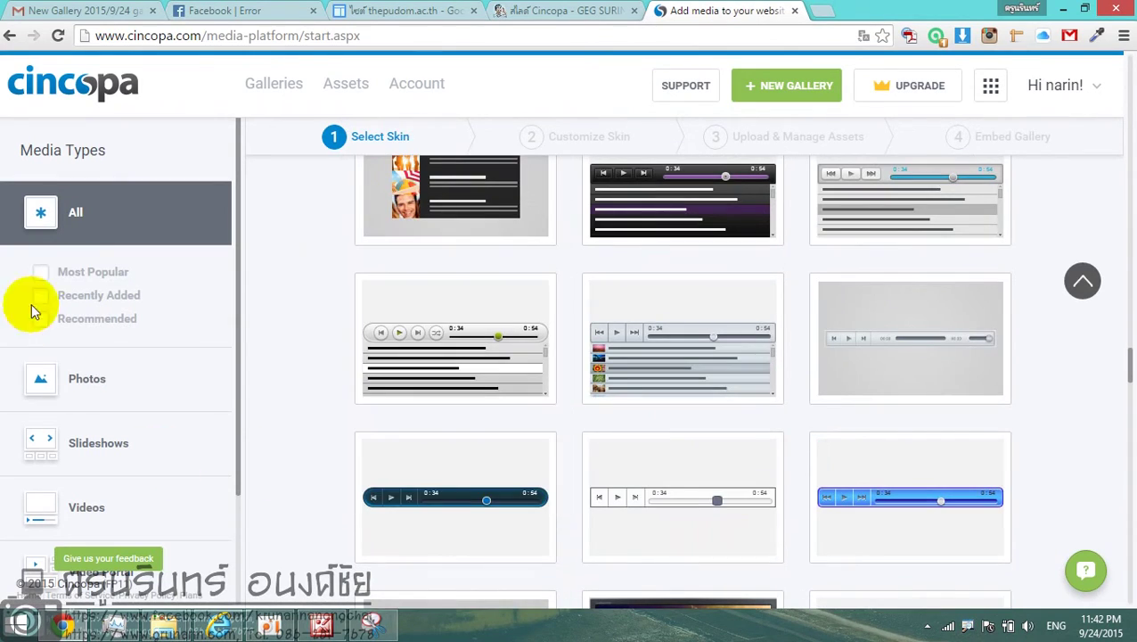
drag(239, 233, 6, 201)
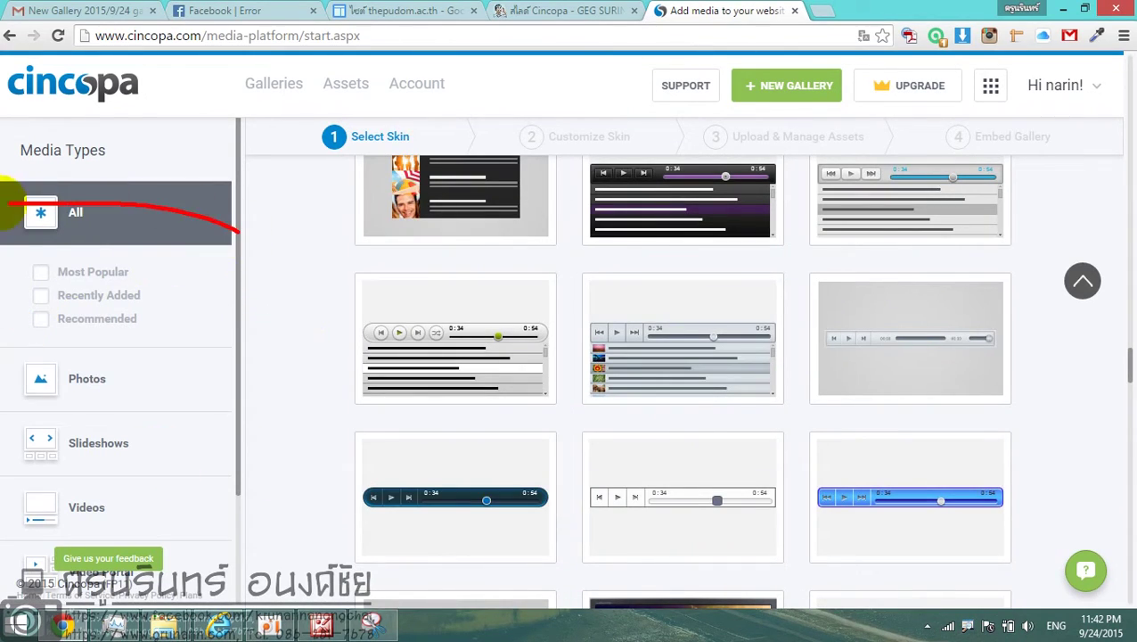
mouse_move(2, 504)
mouse_down()
mouse_move(27, 521)
mouse_move(140, 533)
mouse_up()
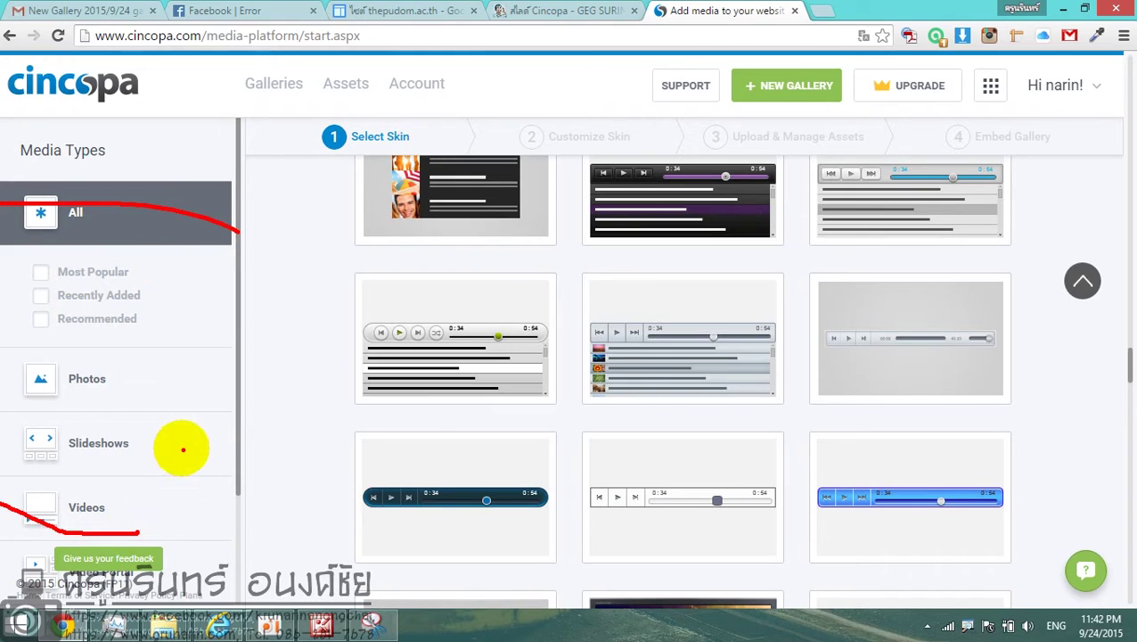
click(182, 441)
key(Escape)
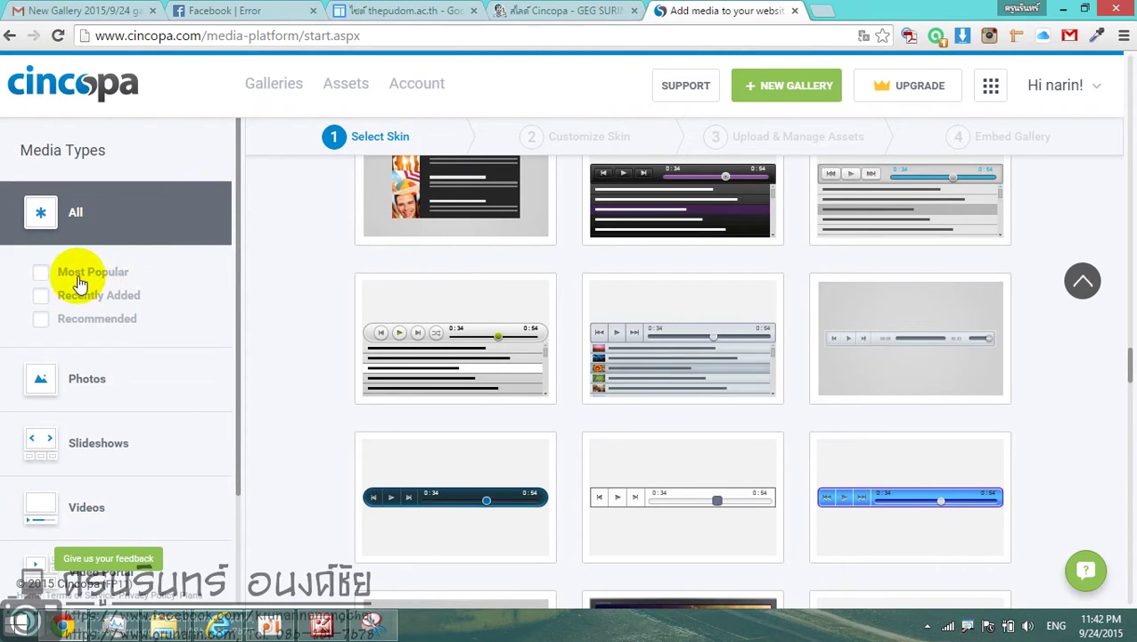
Compare the skins offered under the Most Popular, Recently Added and Recommended filters, then clear the filter.
click(42, 272)
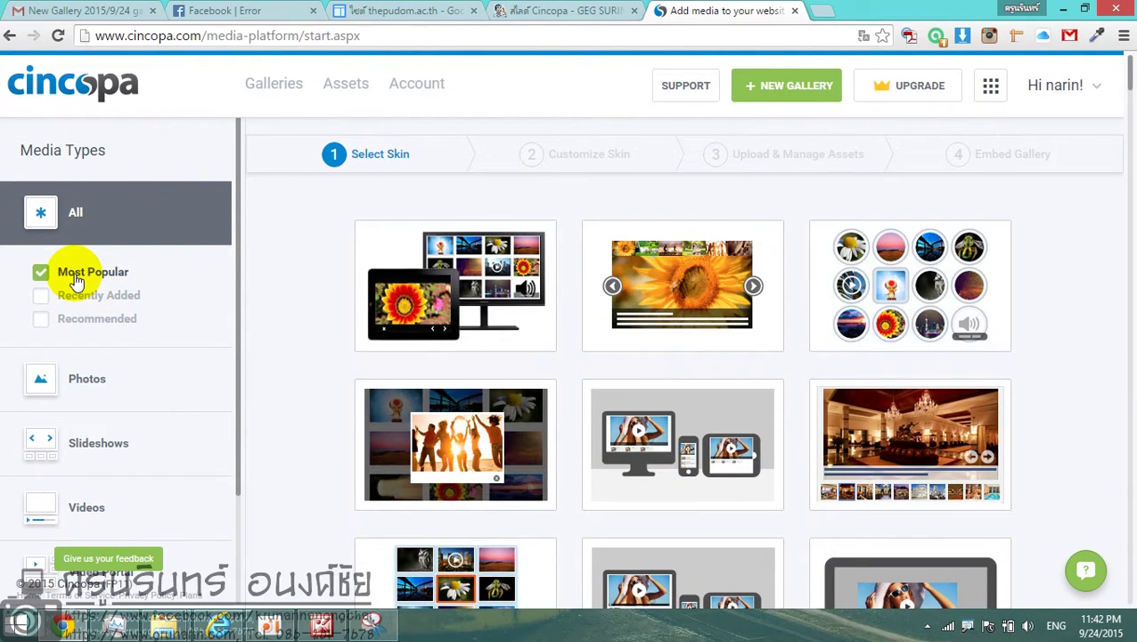
click(40, 296)
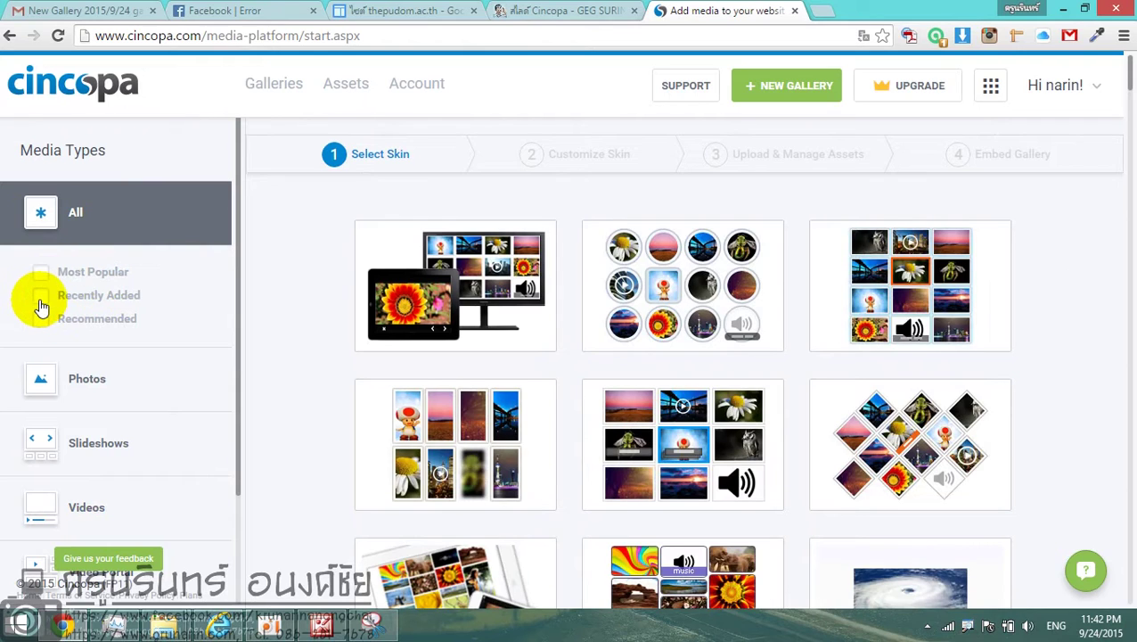
click(40, 297)
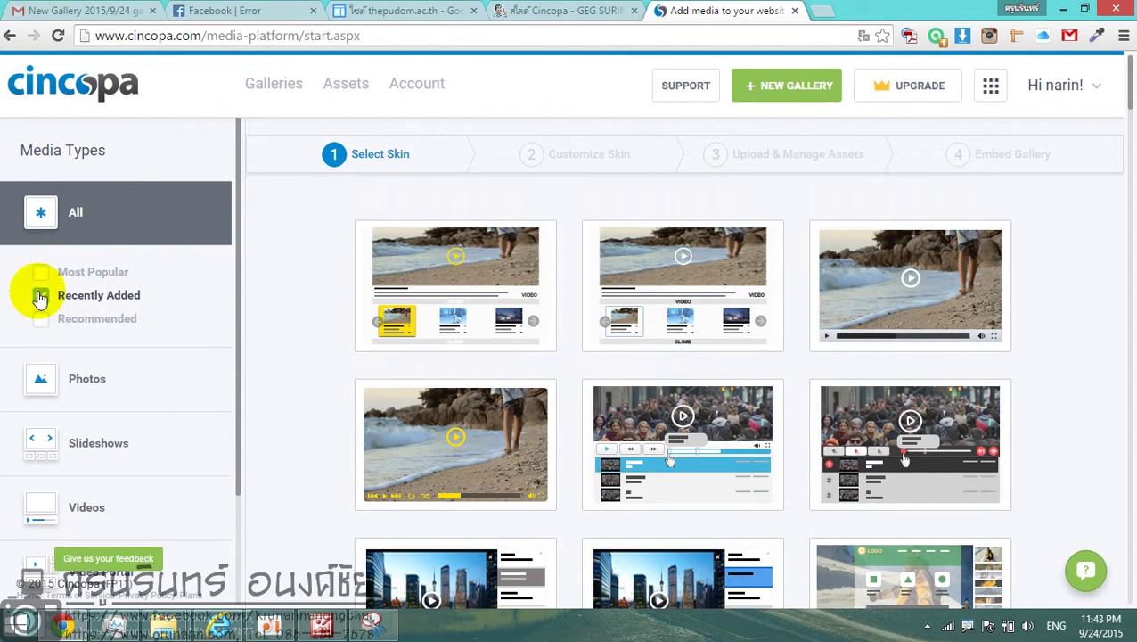
click(43, 323)
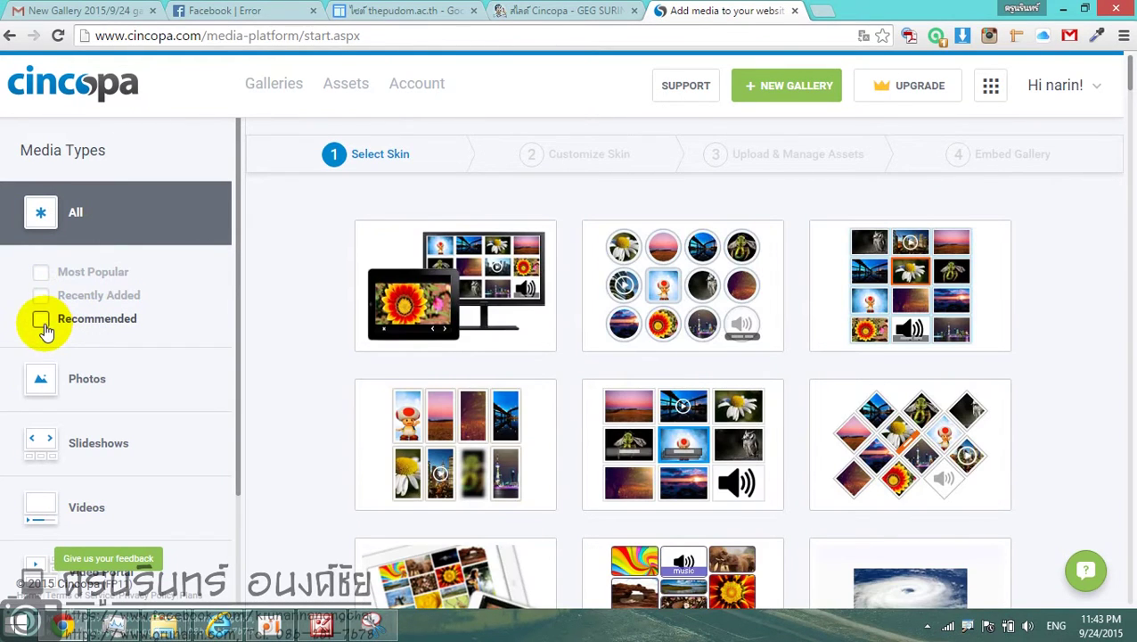
click(42, 322)
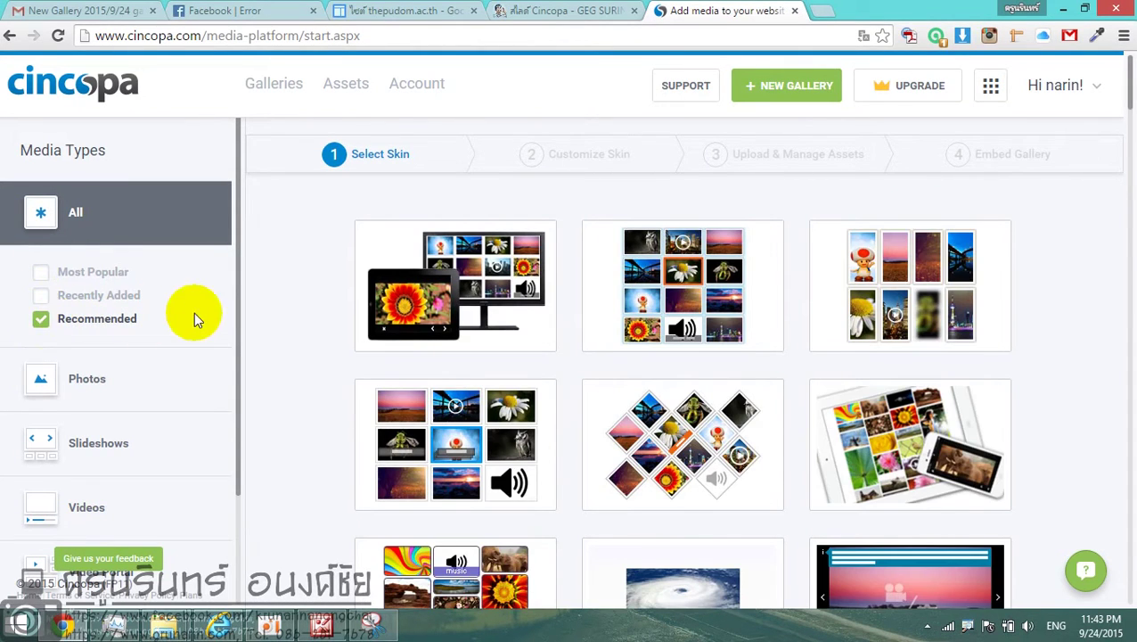
scroll(214, 316, down, 2)
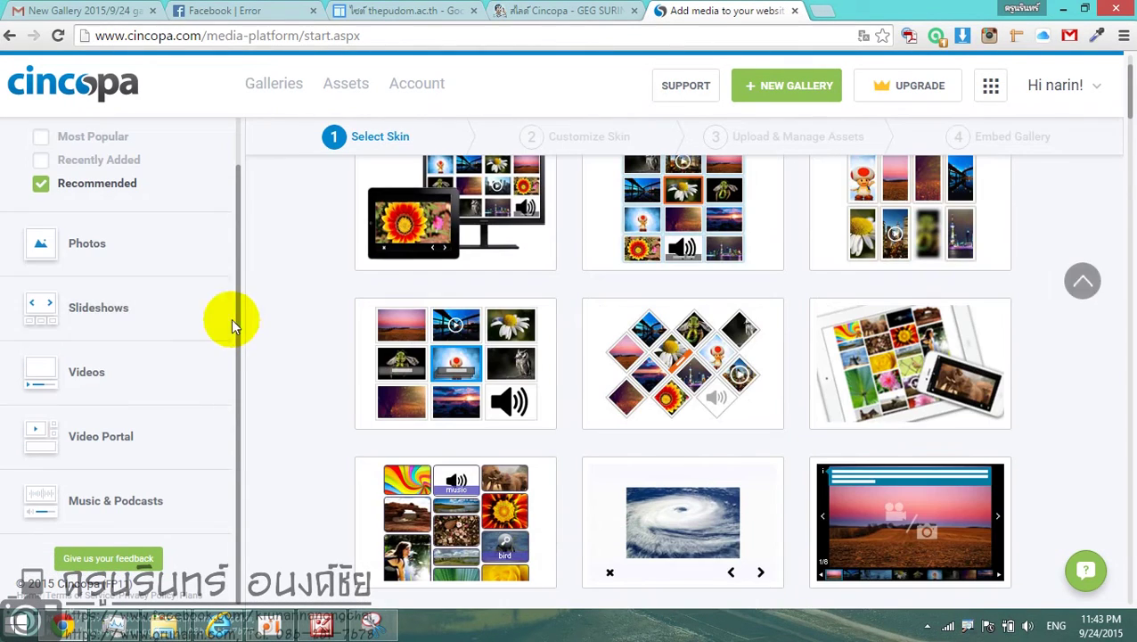
click(41, 185)
scroll(401, 366, down, 4)
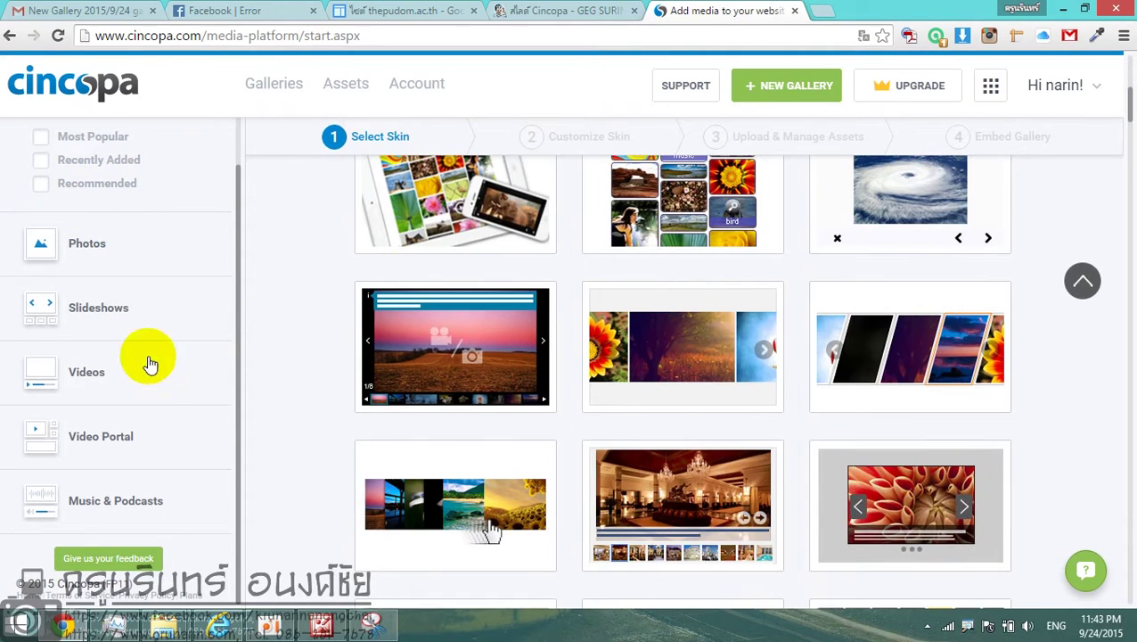
Look through the skins of the Photos, Slideshows, Videos and Music & Podcasts media types.
click(109, 249)
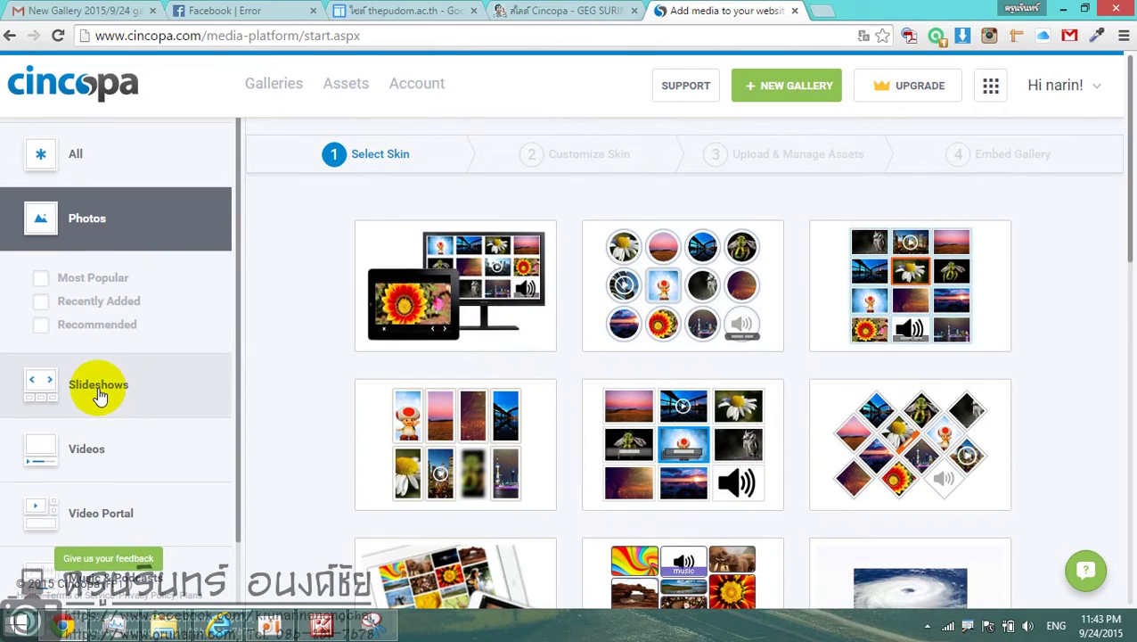
click(99, 396)
scroll(111, 446, down, 3)
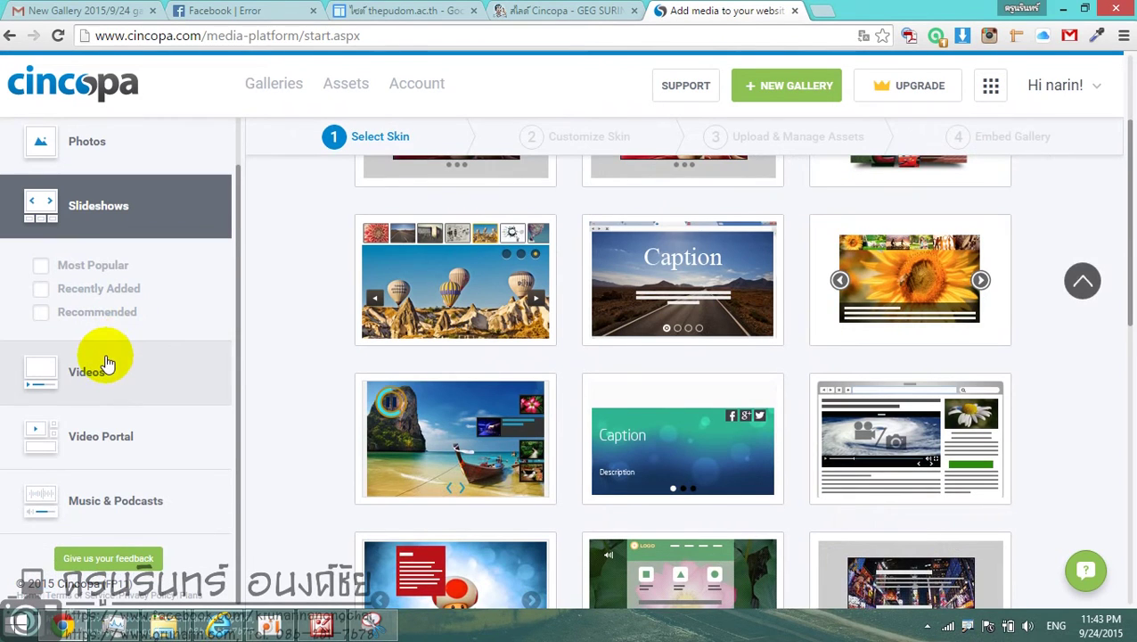
click(100, 375)
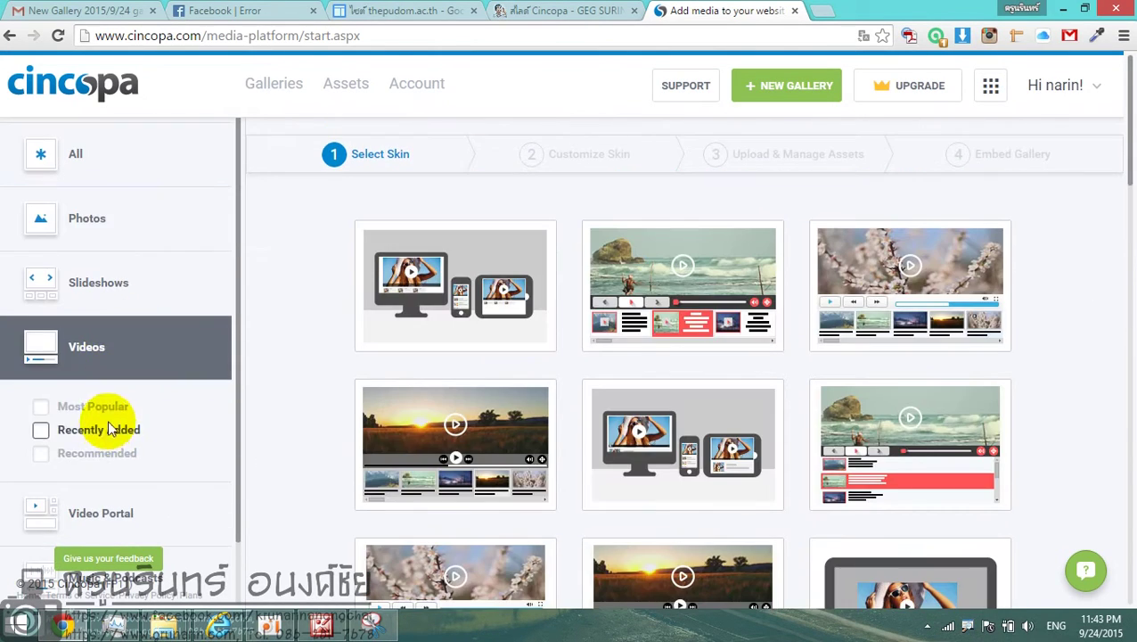
scroll(145, 486, down, 3)
click(158, 502)
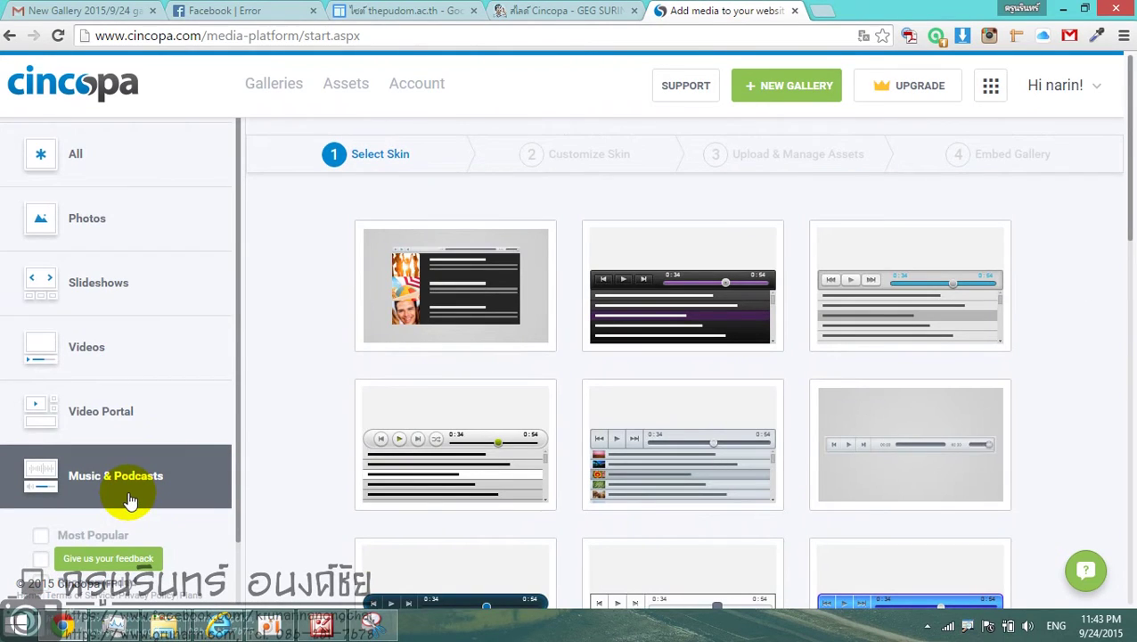
scroll(130, 490, up, 1)
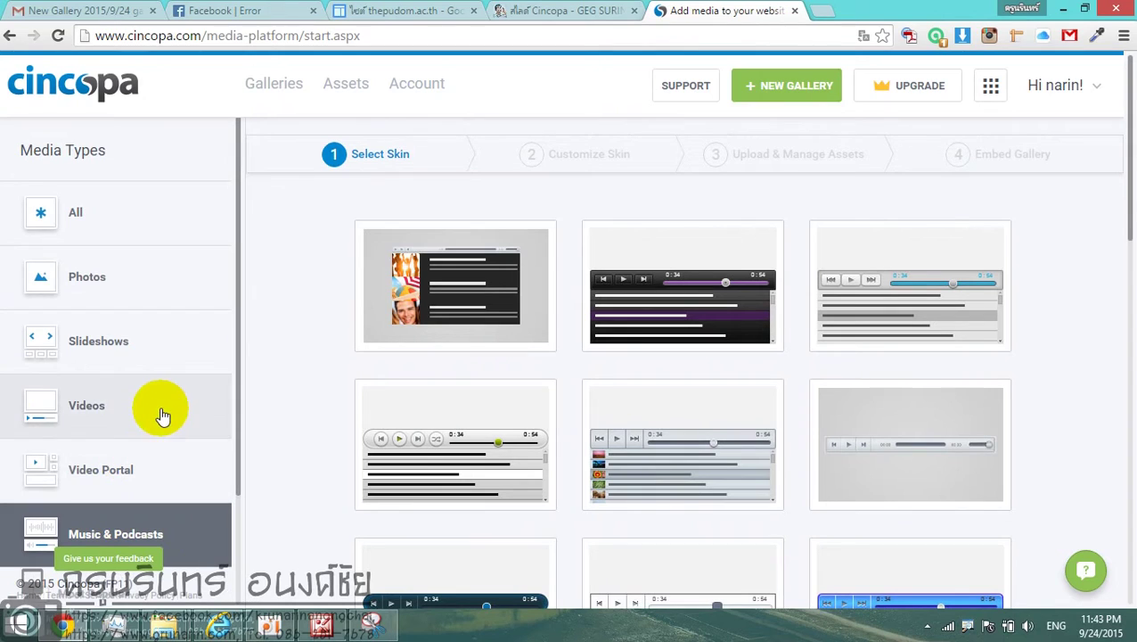
Filter the skins of all media types to Most Popular and open the preview of "Slideshow with menu - Medium (450x200)".
click(98, 212)
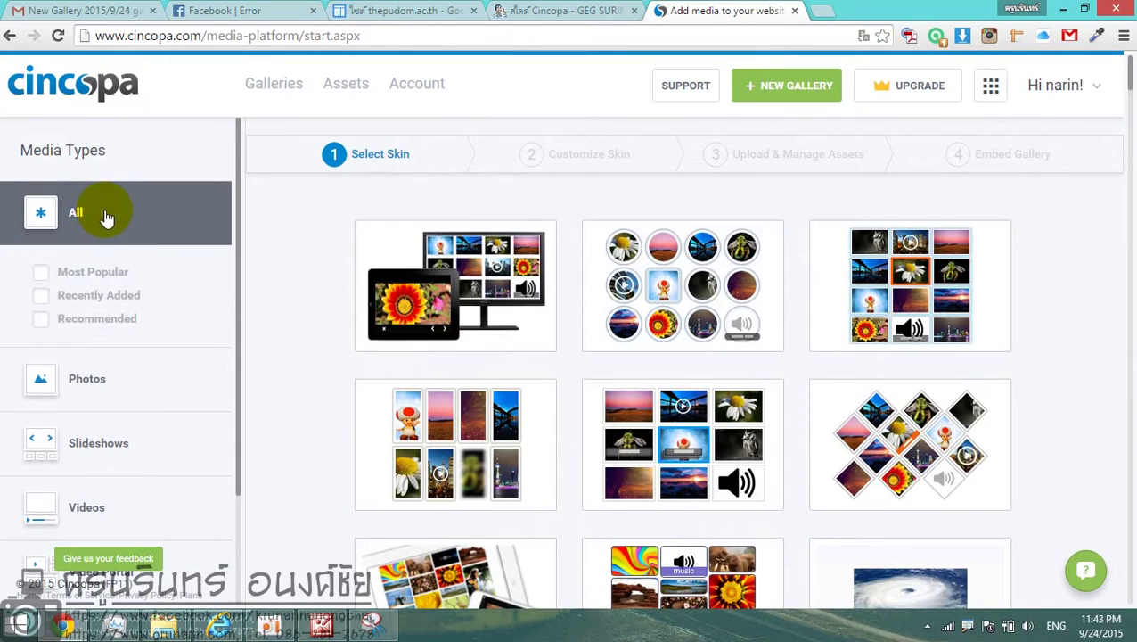
click(89, 272)
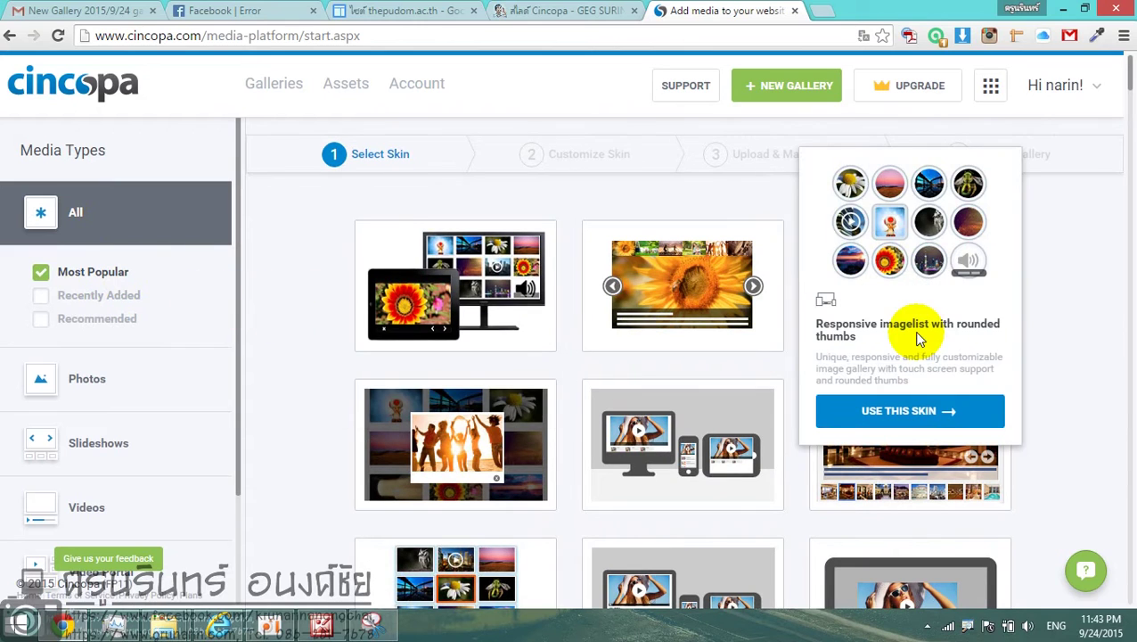
scroll(1049, 403, down, 2)
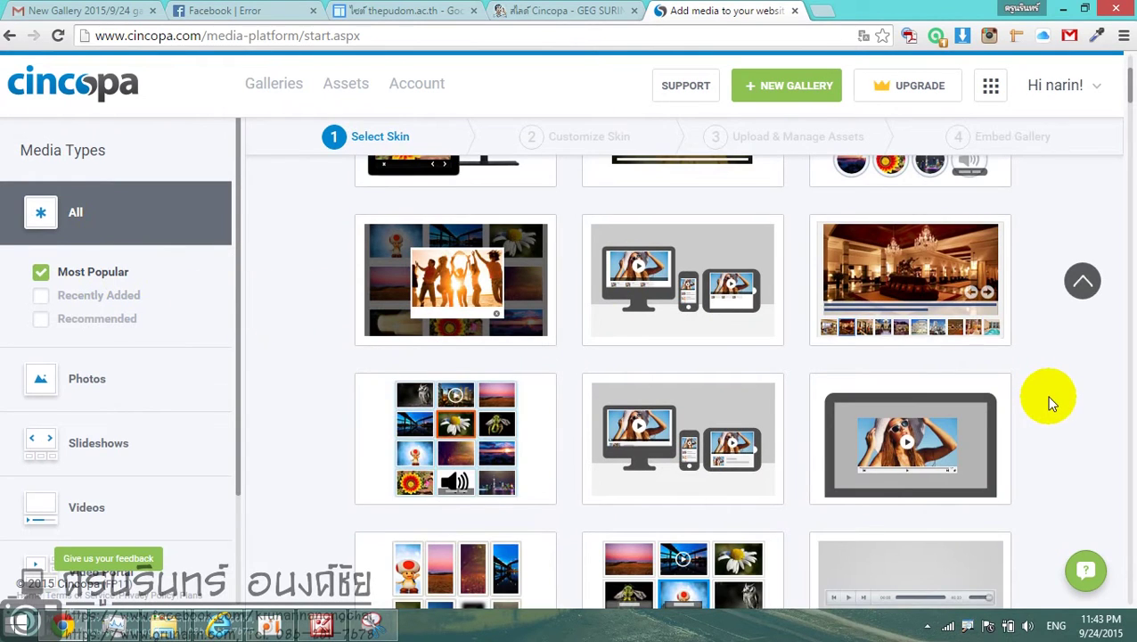
scroll(1049, 403, up, 1)
scroll(1049, 403, down, 2)
scroll(1049, 403, up, 3)
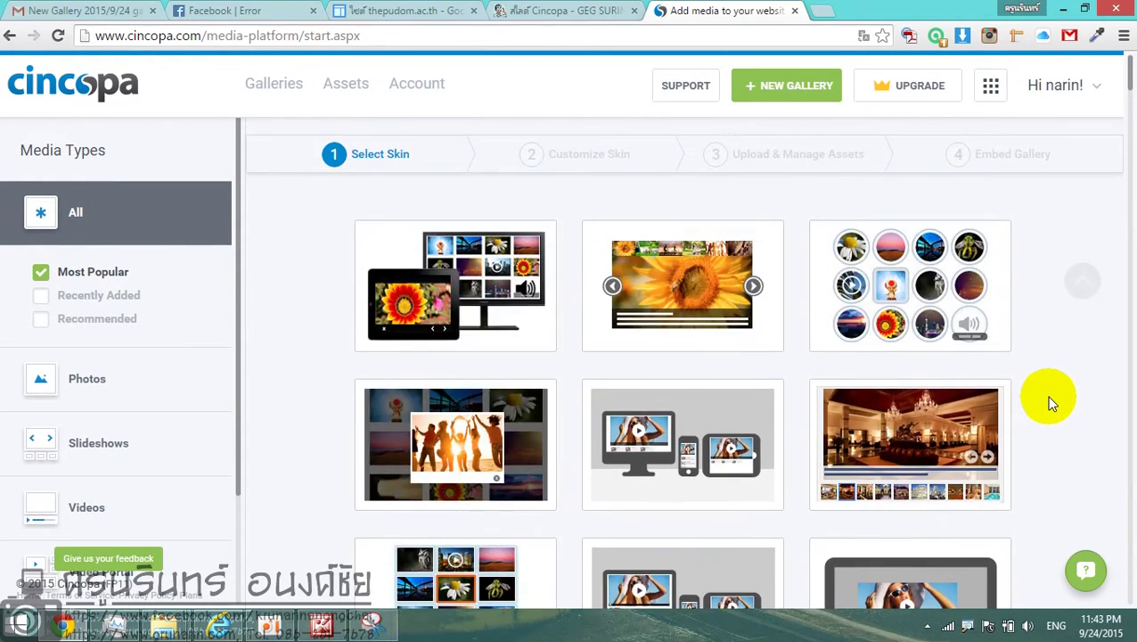
scroll(1049, 403, down, 7)
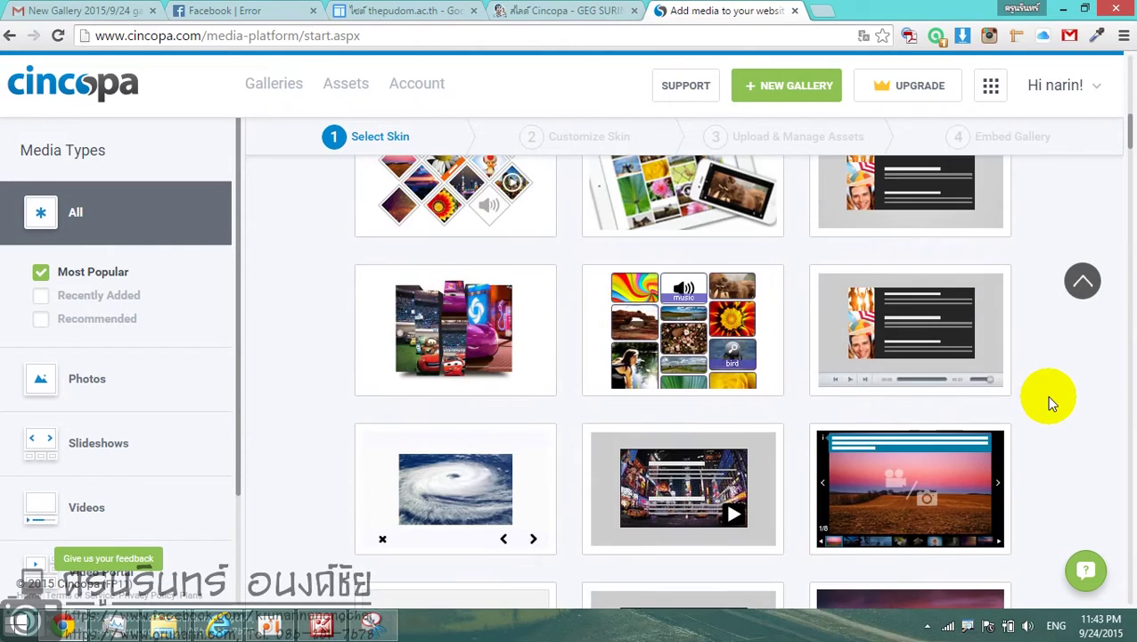
scroll(1049, 403, down, 4)
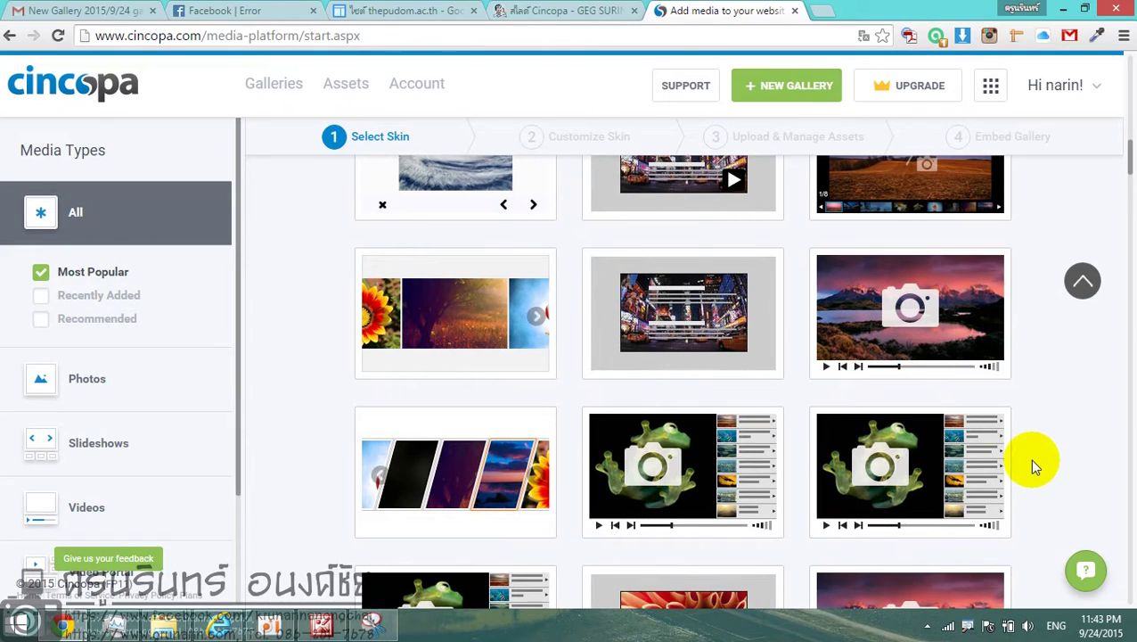
mouse_move(909, 472)
click(938, 424)
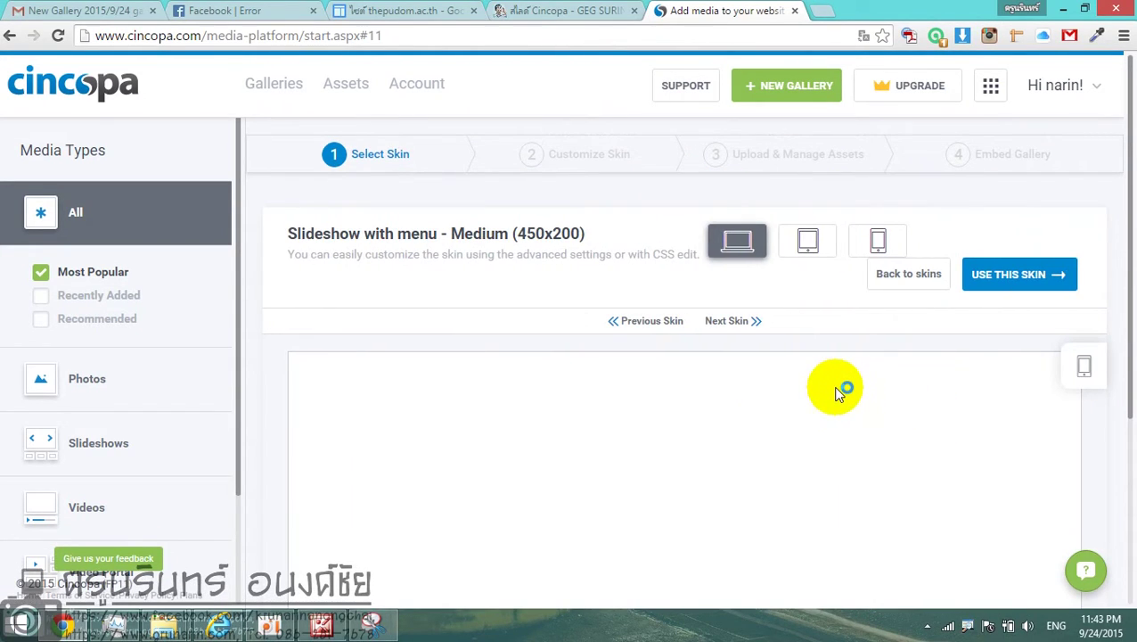
Examine the preview of the "Slideshow with menu" skin and return to the unfiltered skins of all media types.
scroll(824, 390, down, 3)
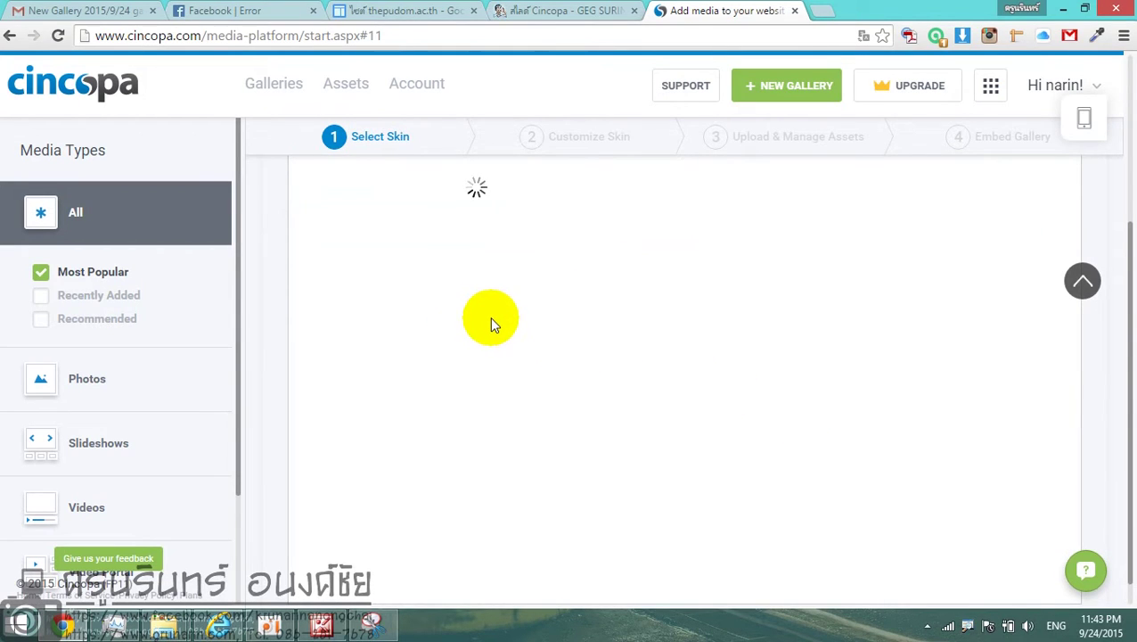
scroll(504, 343, up, 1)
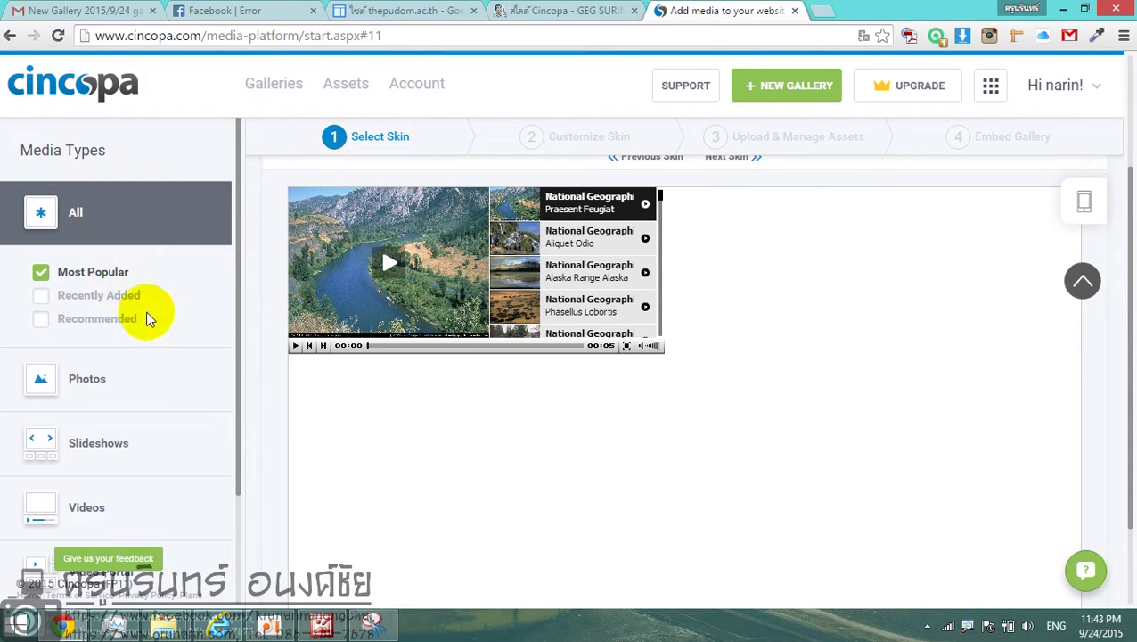
click(40, 212)
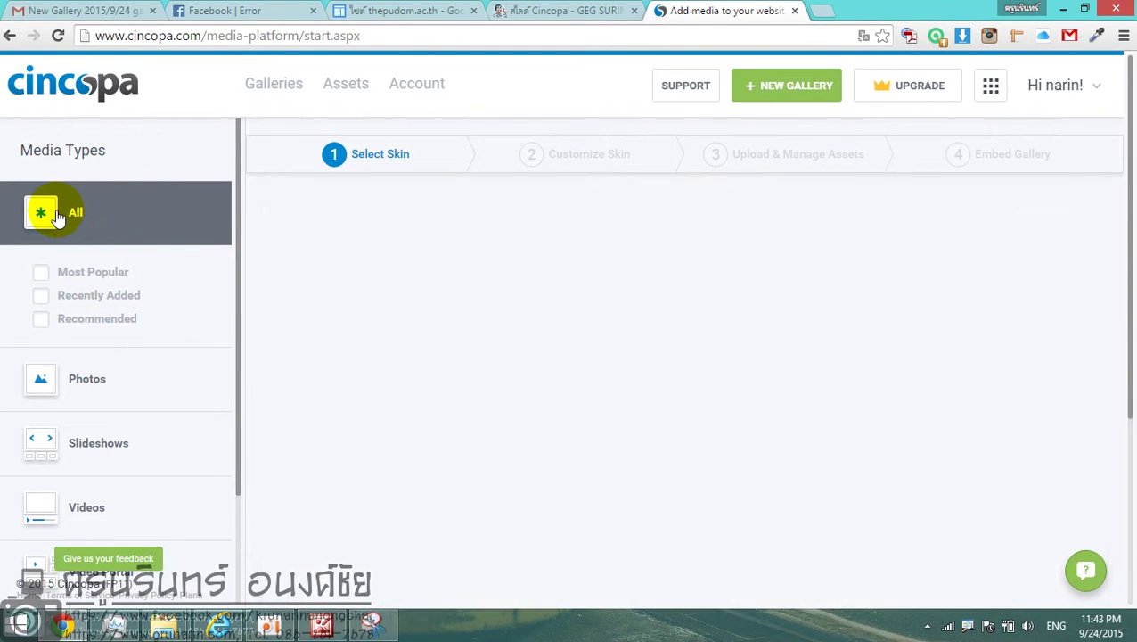
Find the "Moving image slider" skin among all skins and open its preview.
scroll(223, 300, down, 10)
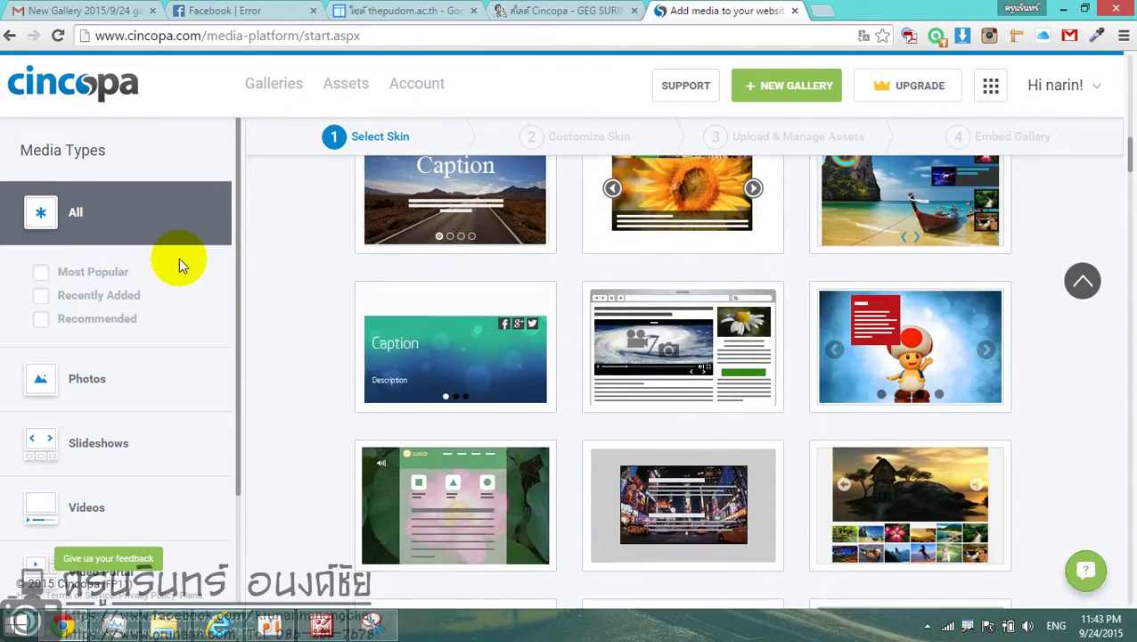
scroll(990, 353, up, 3)
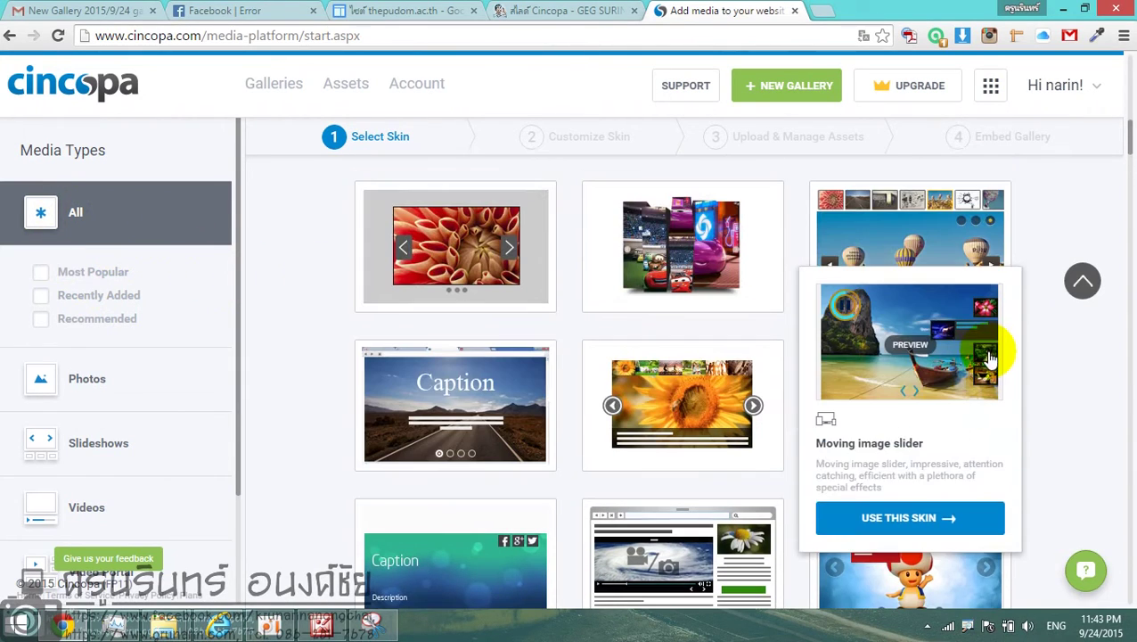
mouse_move(879, 376)
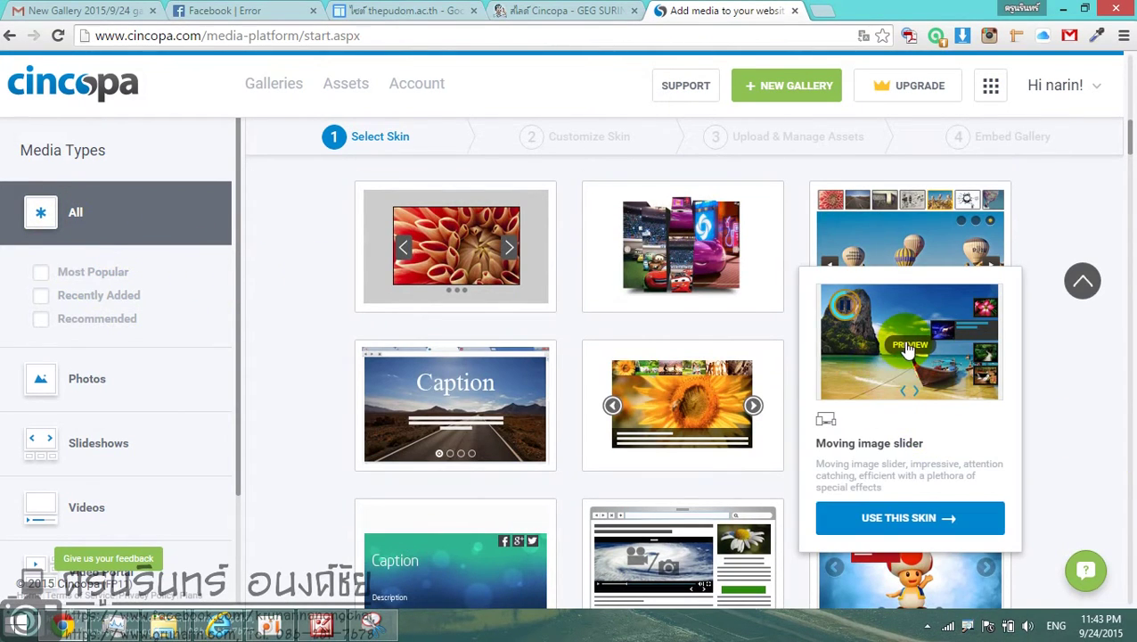
click(907, 346)
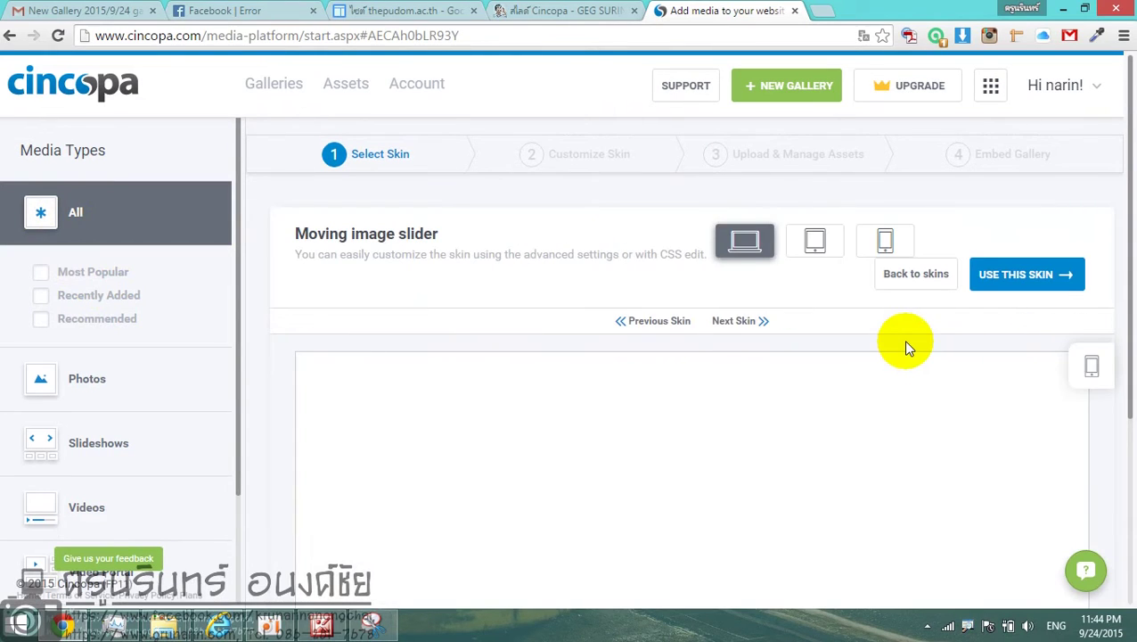
Examine the main image and thumbnail paging controls in the "Moving image slider" preview, then return to the skin list.
scroll(862, 389, down, 3)
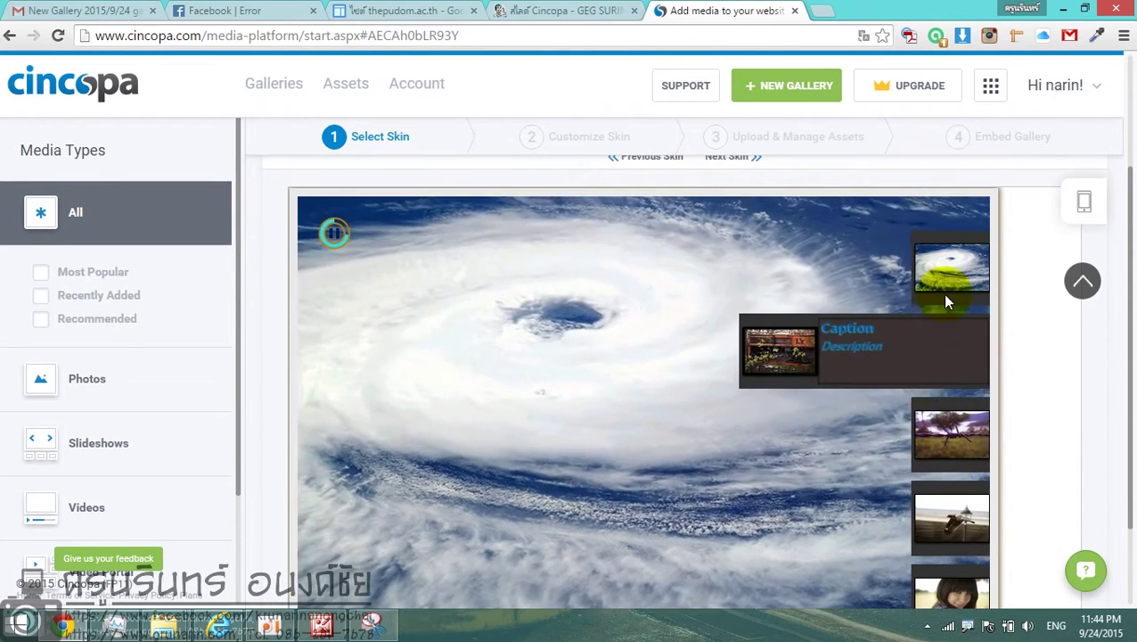
scroll(953, 522, down, 1)
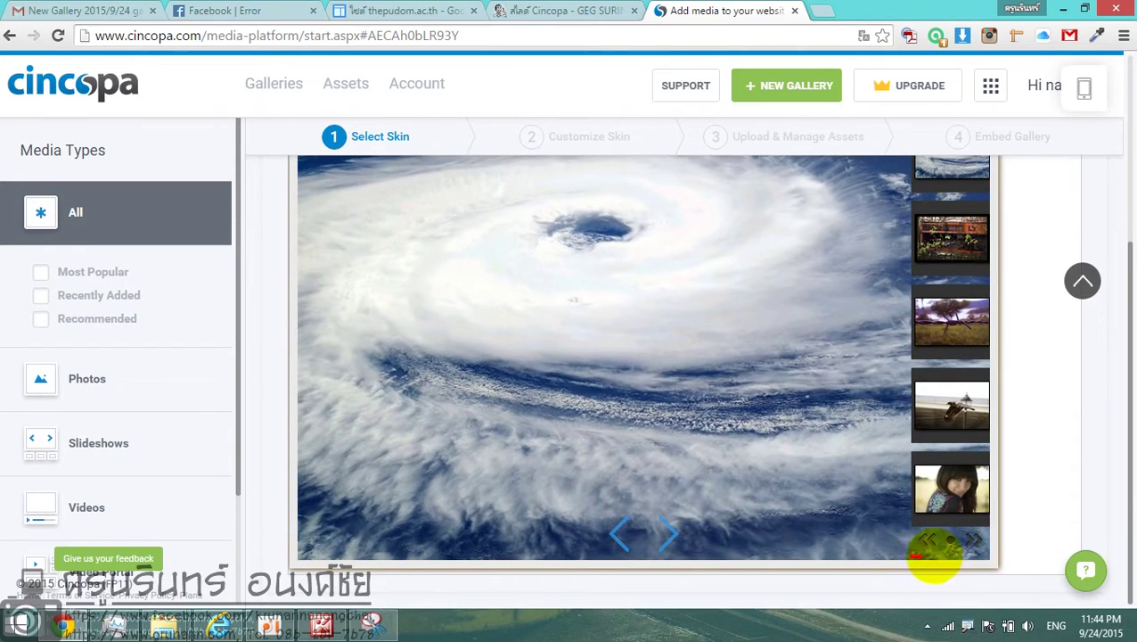
mouse_move(945, 555)
mouse_down()
mouse_move(1003, 535)
mouse_move(887, 539)
mouse_move(934, 559)
mouse_move(971, 552)
mouse_up()
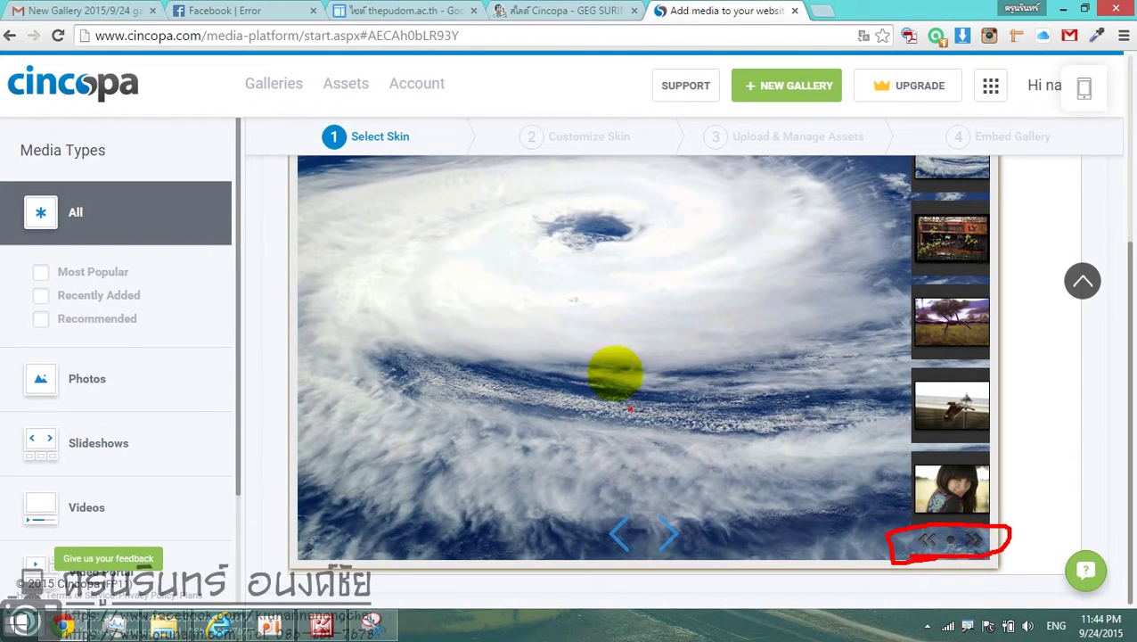
mouse_move(586, 284)
mouse_down()
mouse_move(589, 458)
mouse_move(758, 448)
mouse_up()
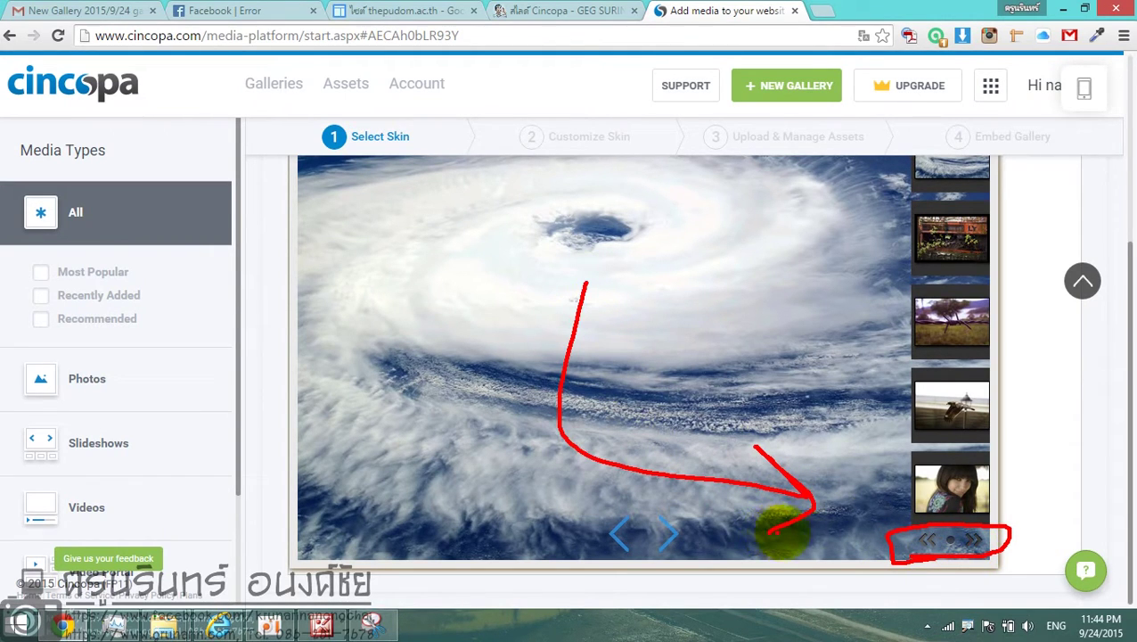
key(Escape)
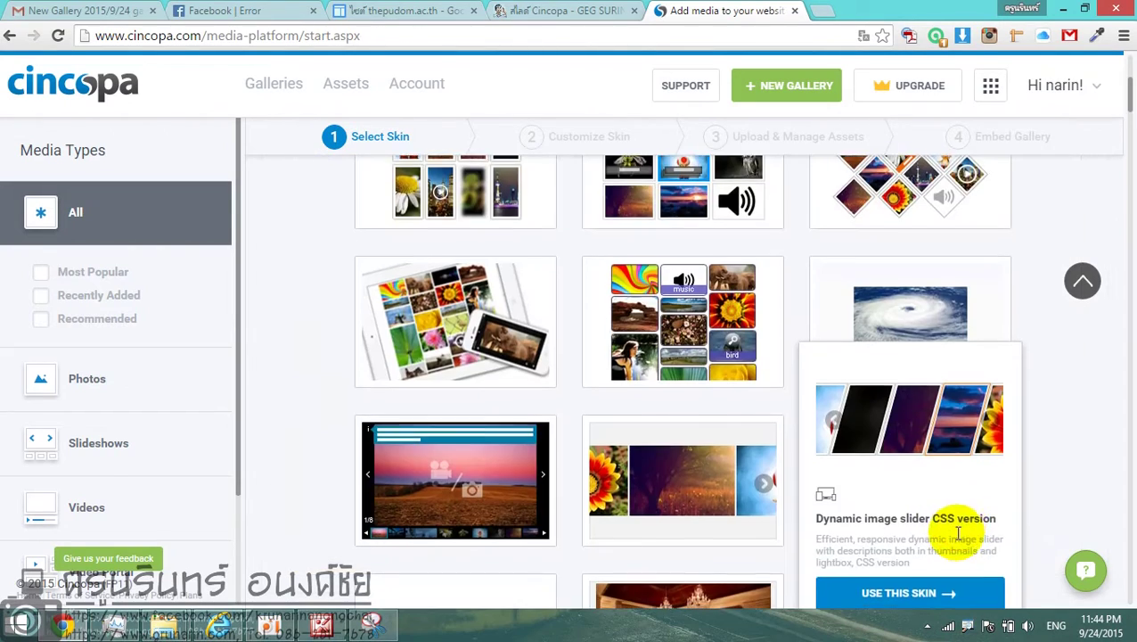
Reopen the "Moving image slider" preview and use its thumbnails to view the bird, girl, rusty truck and hurricane images.
scroll(958, 532, down, 6)
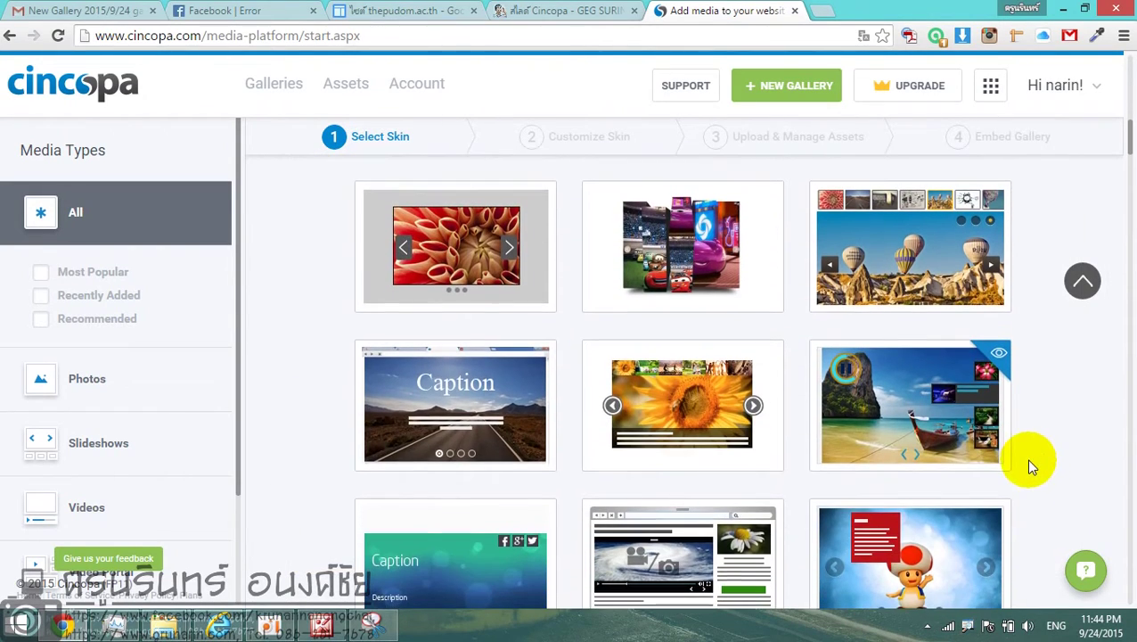
click(915, 354)
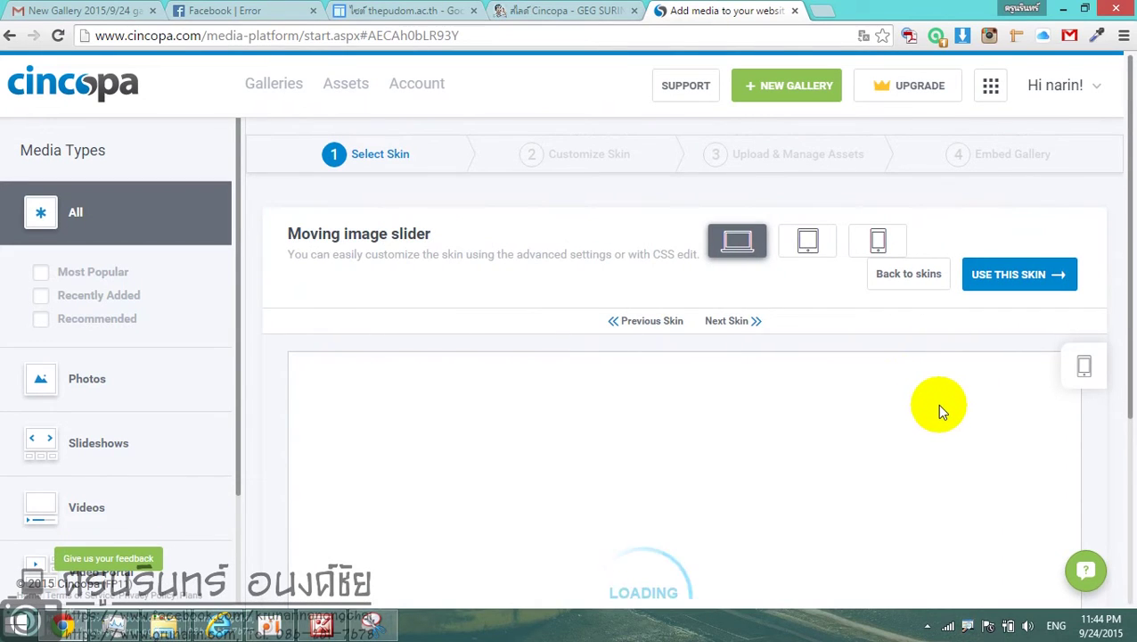
scroll(944, 411, down, 2)
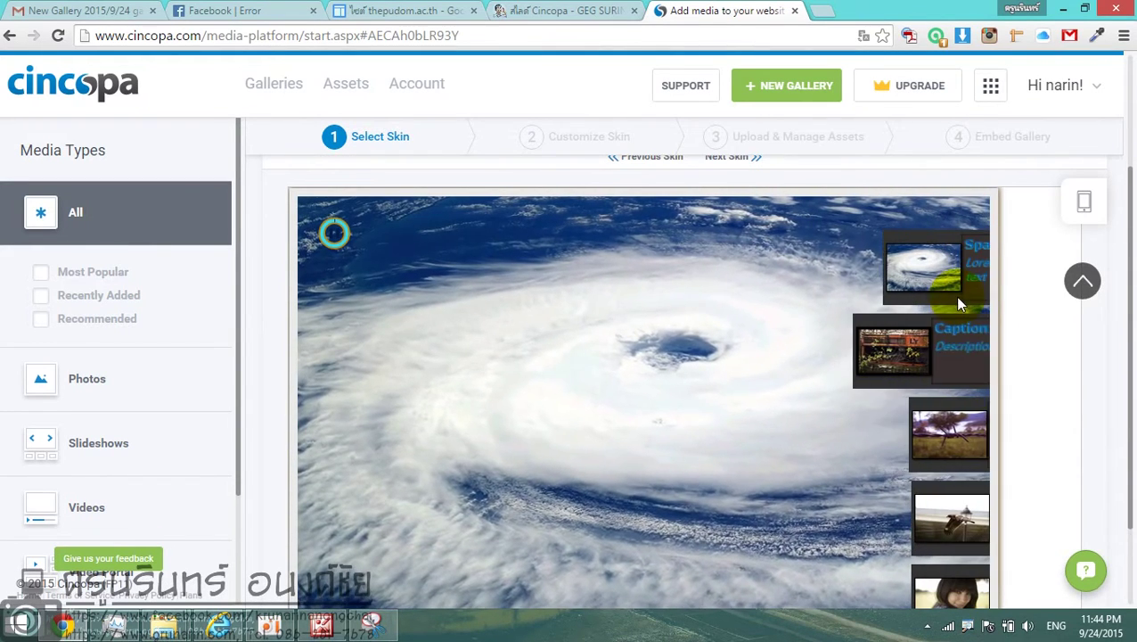
scroll(965, 500, down, 1)
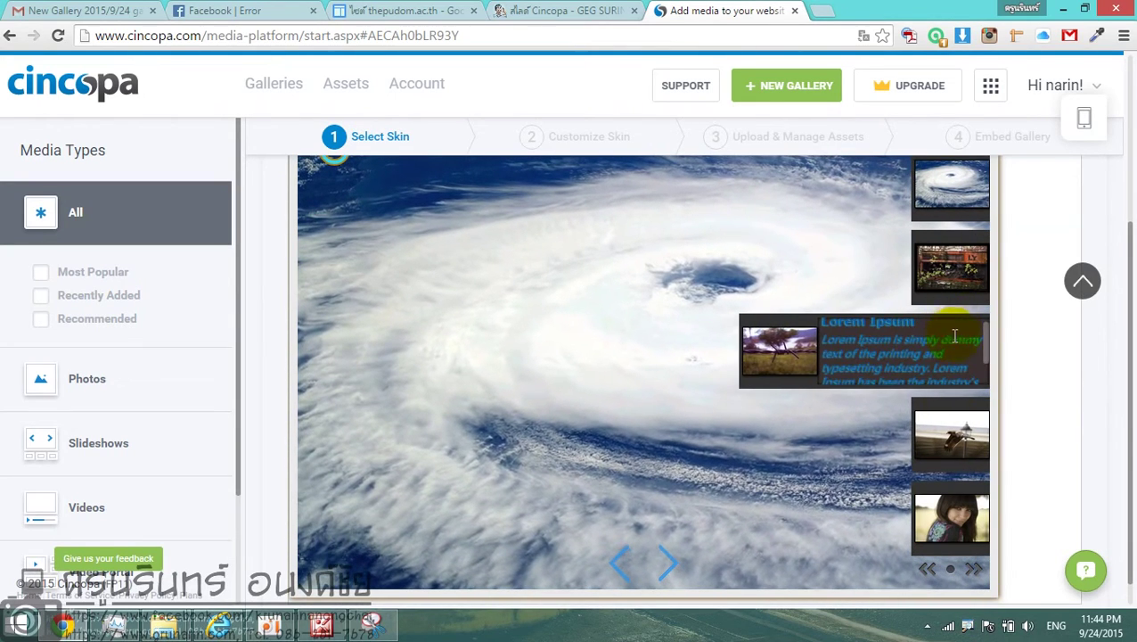
click(788, 453)
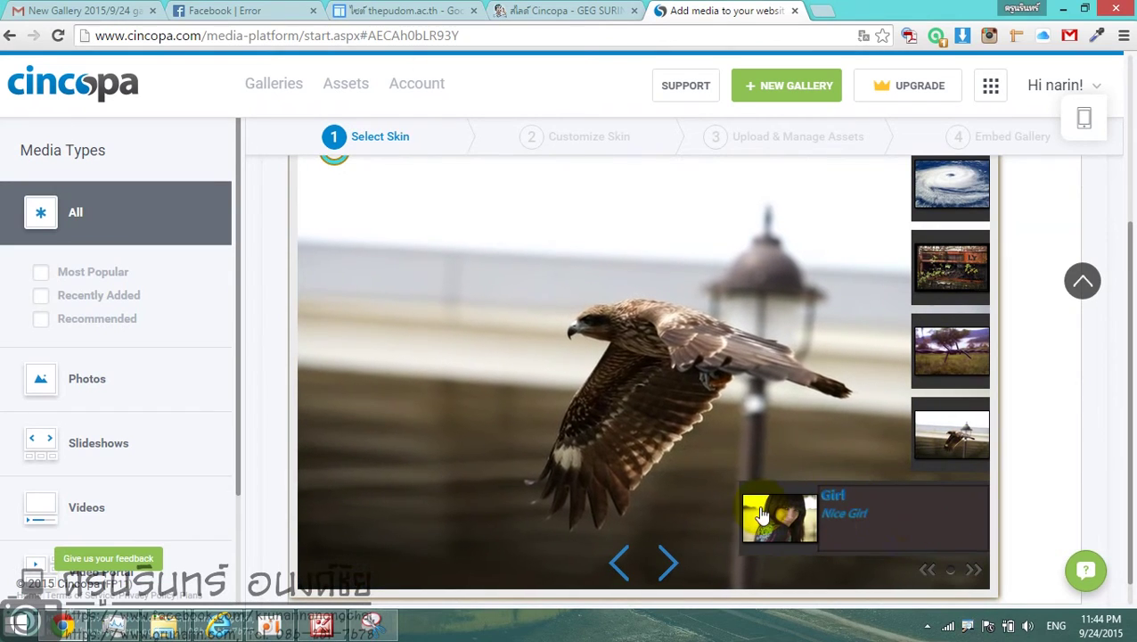
click(780, 524)
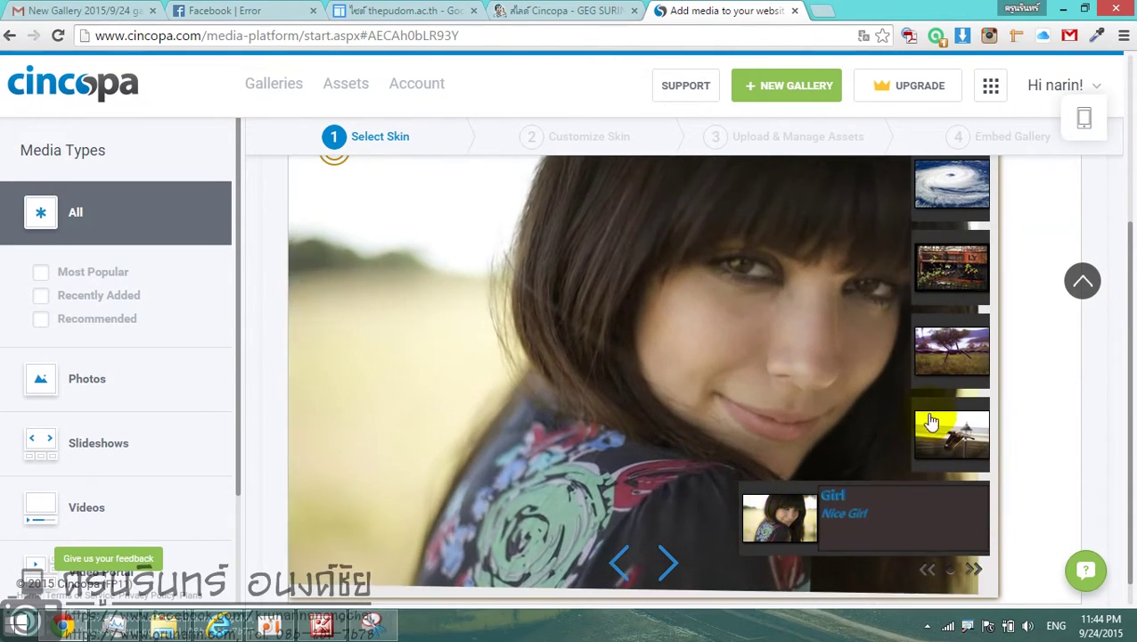
click(955, 271)
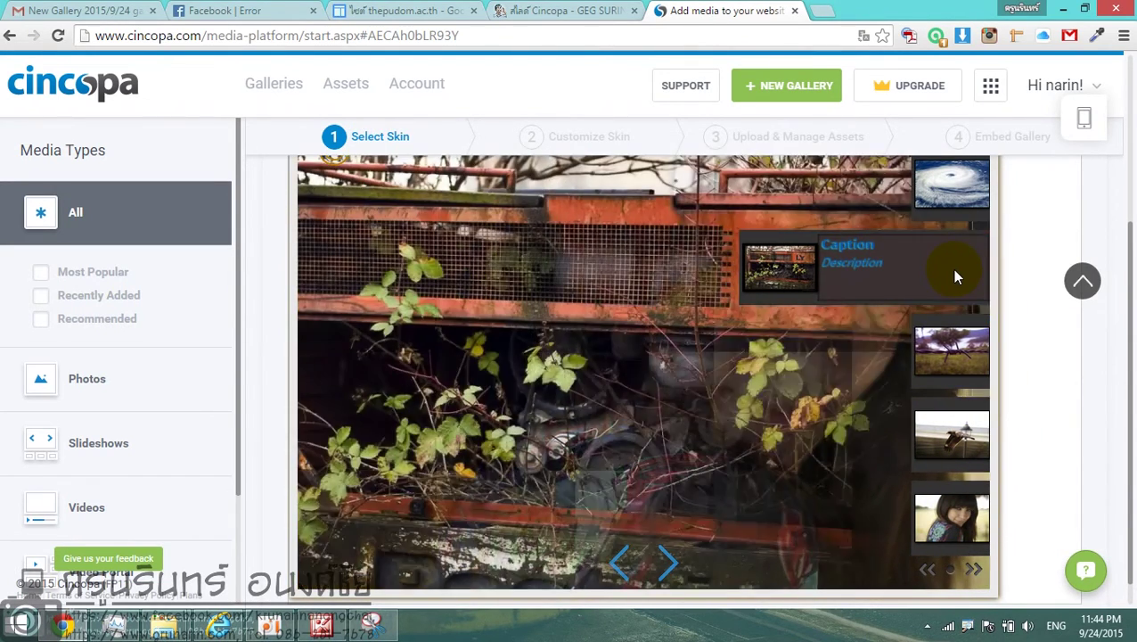
click(935, 188)
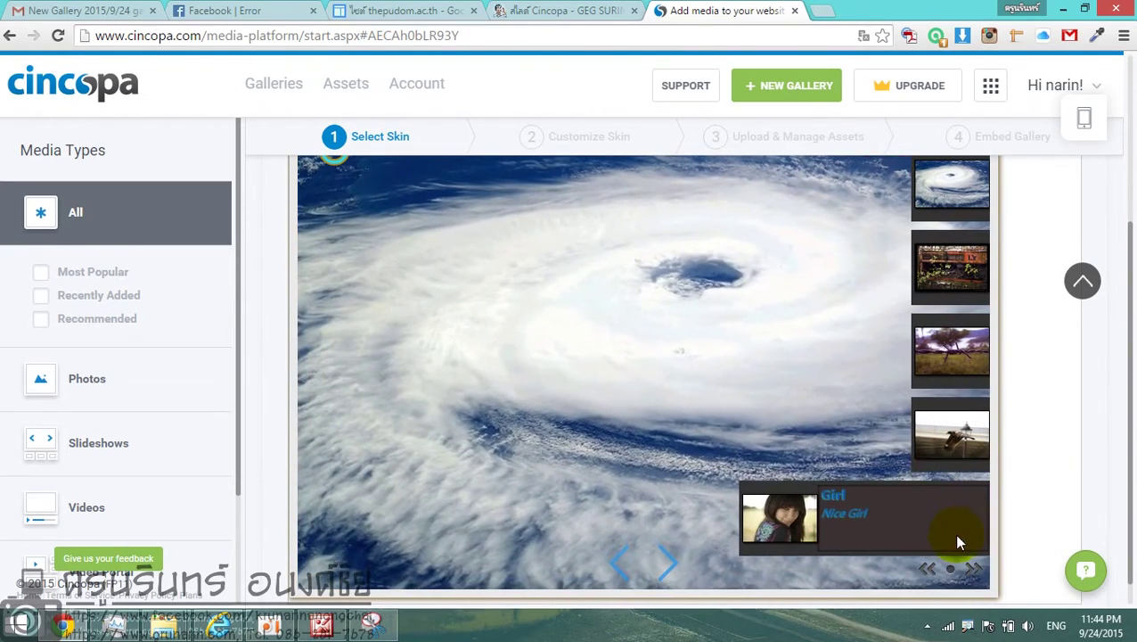
Go to the preview's next set of thumbnails and view the two flower images and the woman in the field.
click(976, 579)
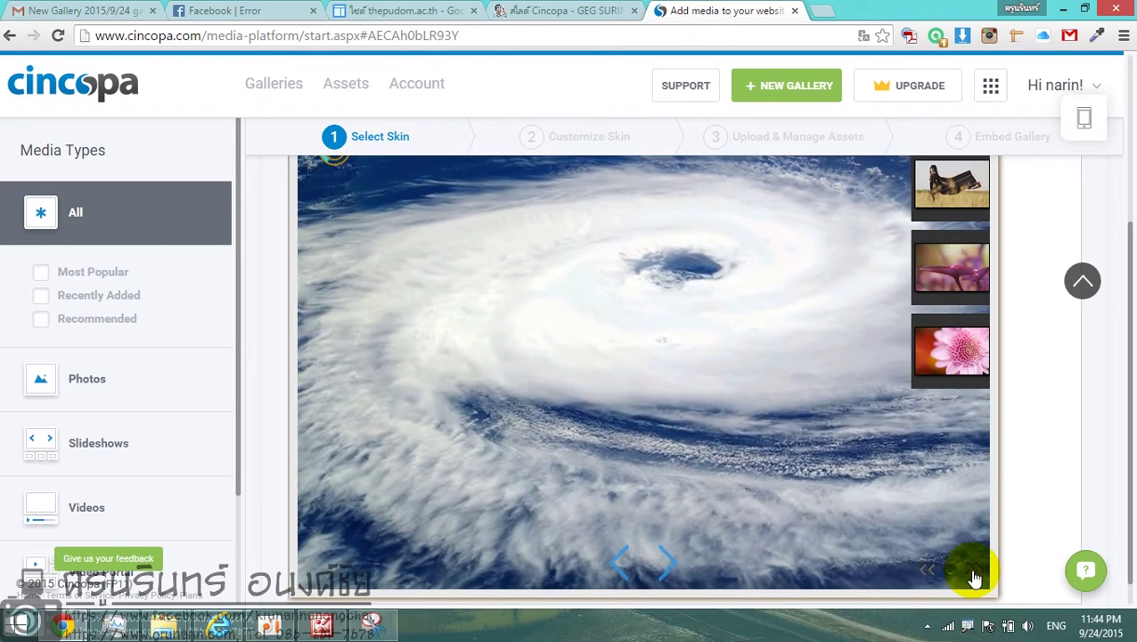
click(786, 270)
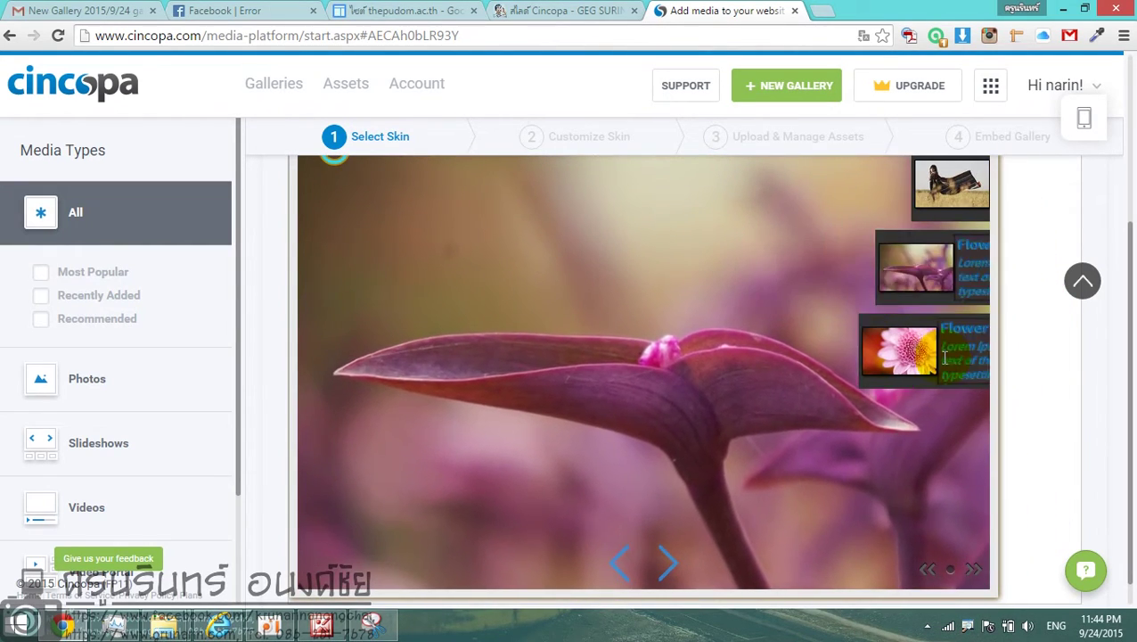
click(794, 358)
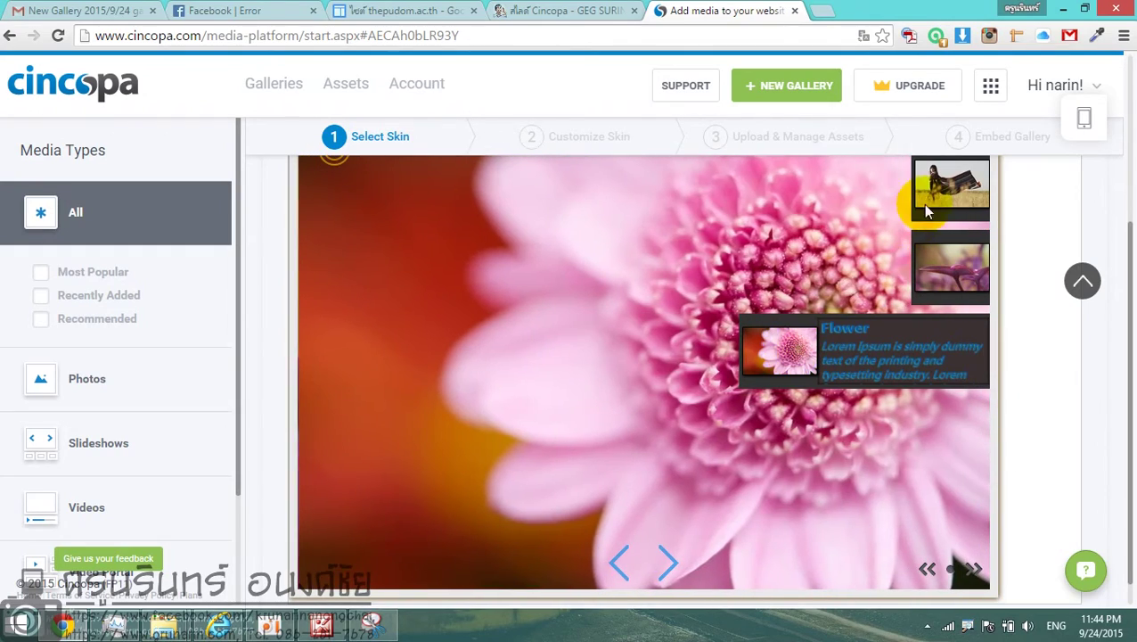
click(935, 188)
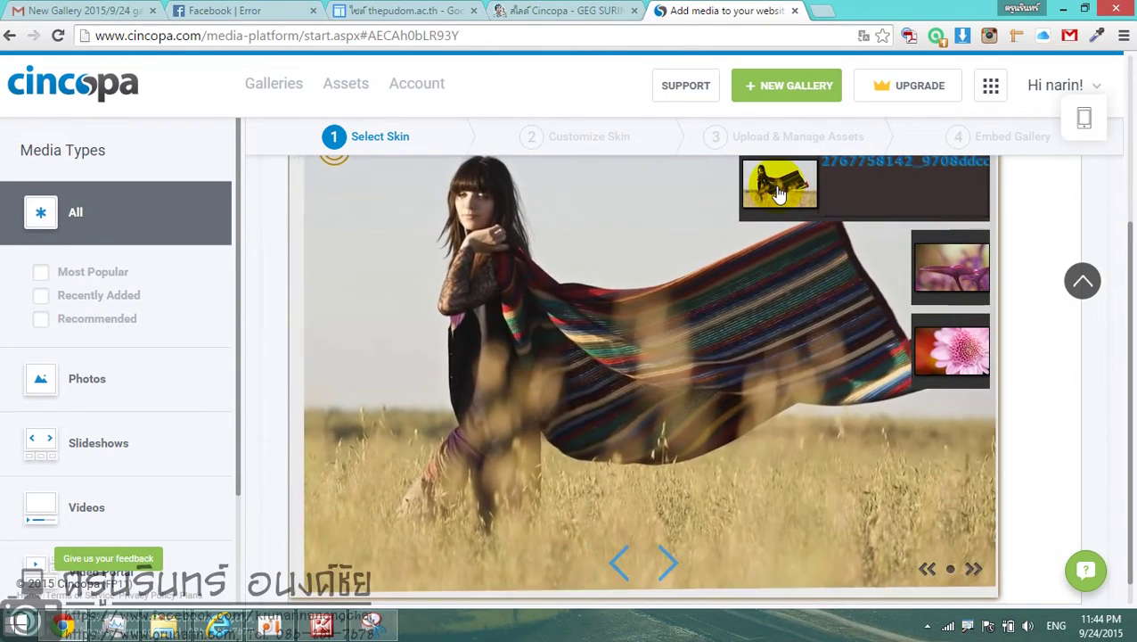
Use the "Moving image slider" skin for the new gallery and accept its default settings to reach the asset upload stage.
scroll(909, 401, up, 3)
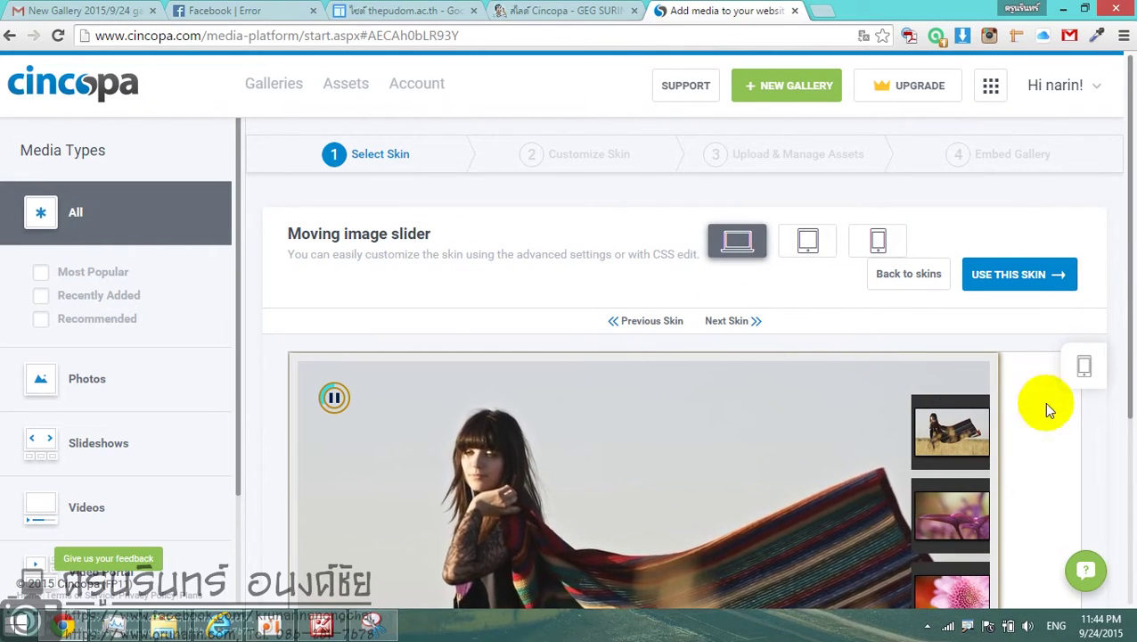
mouse_move(973, 290)
mouse_down()
mouse_move(985, 315)
mouse_move(1070, 250)
mouse_move(934, 278)
mouse_up()
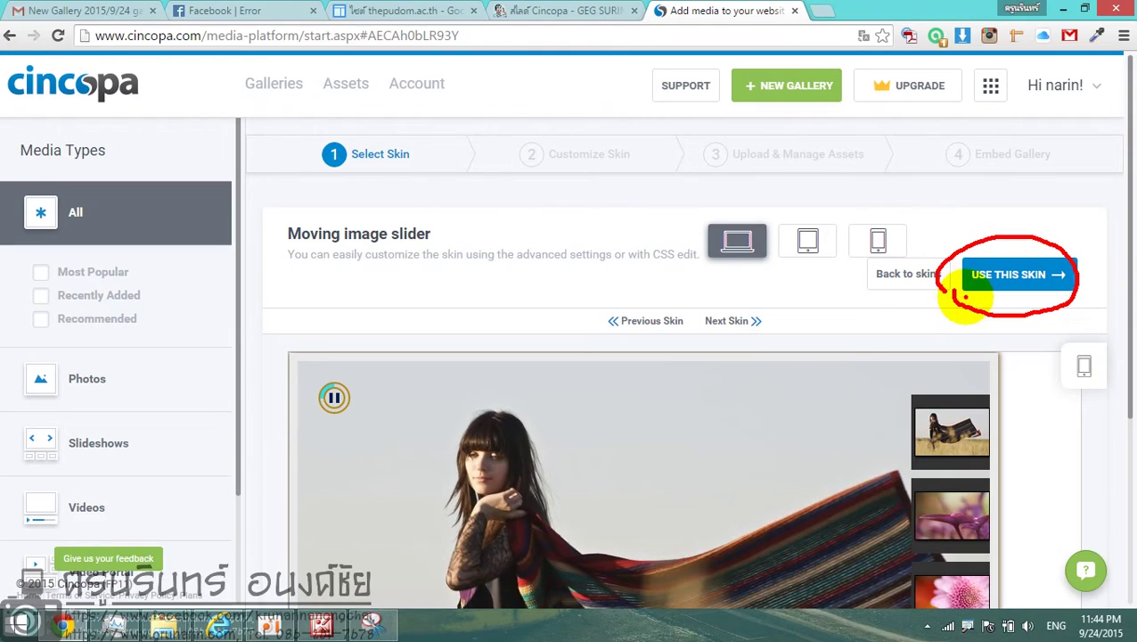
click(1025, 279)
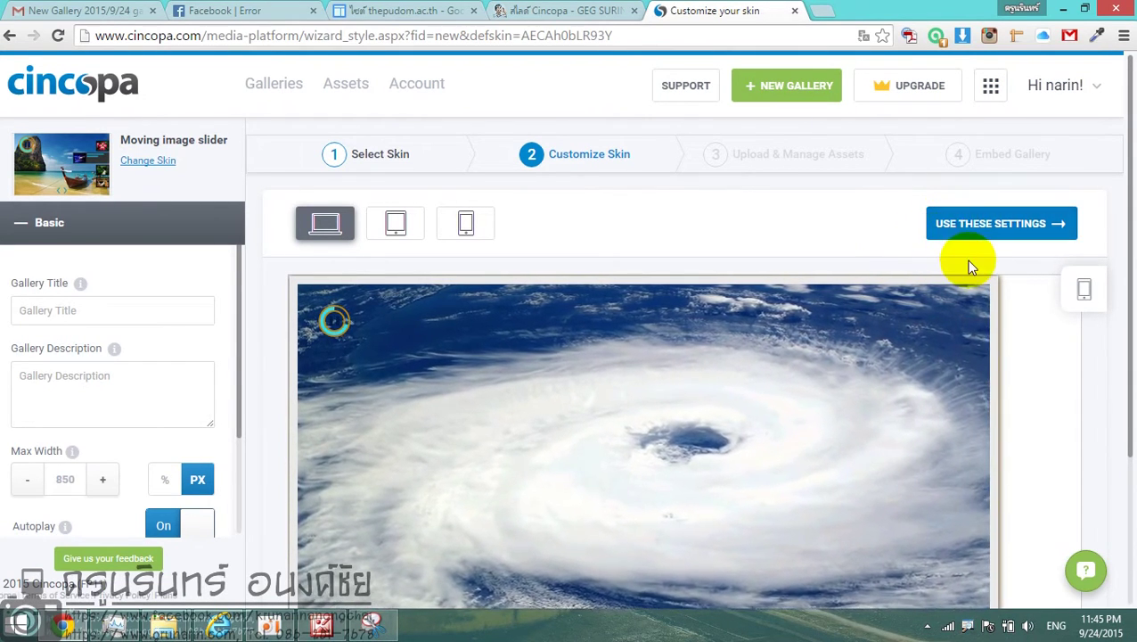
mouse_move(1005, 194)
mouse_down()
mouse_move(945, 191)
mouse_move(1083, 242)
mouse_move(952, 203)
mouse_up()
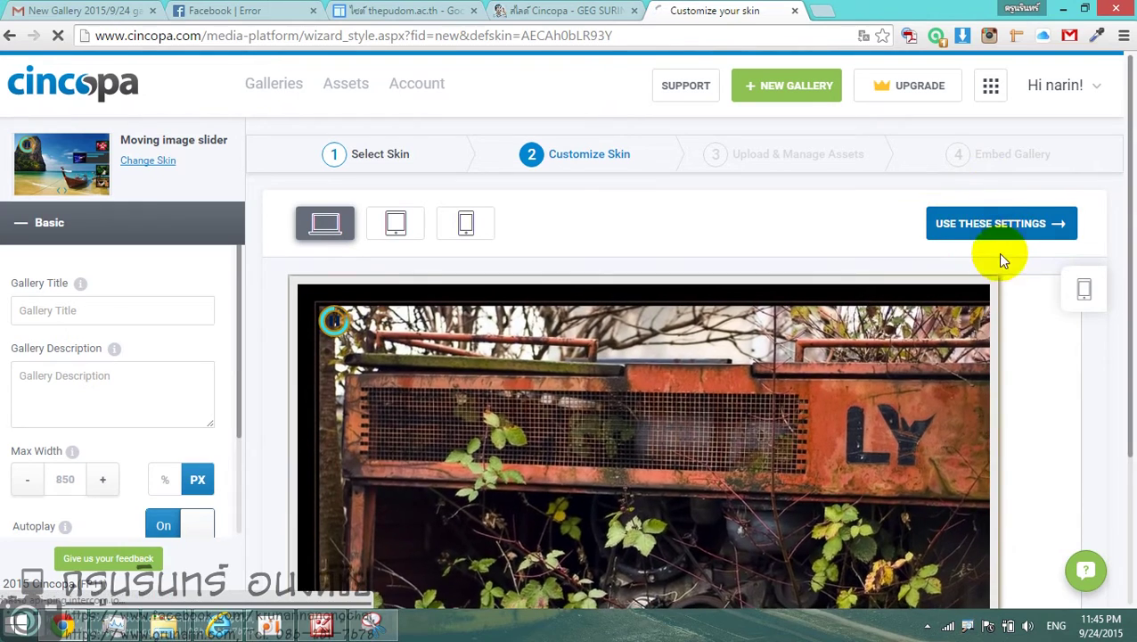
click(996, 232)
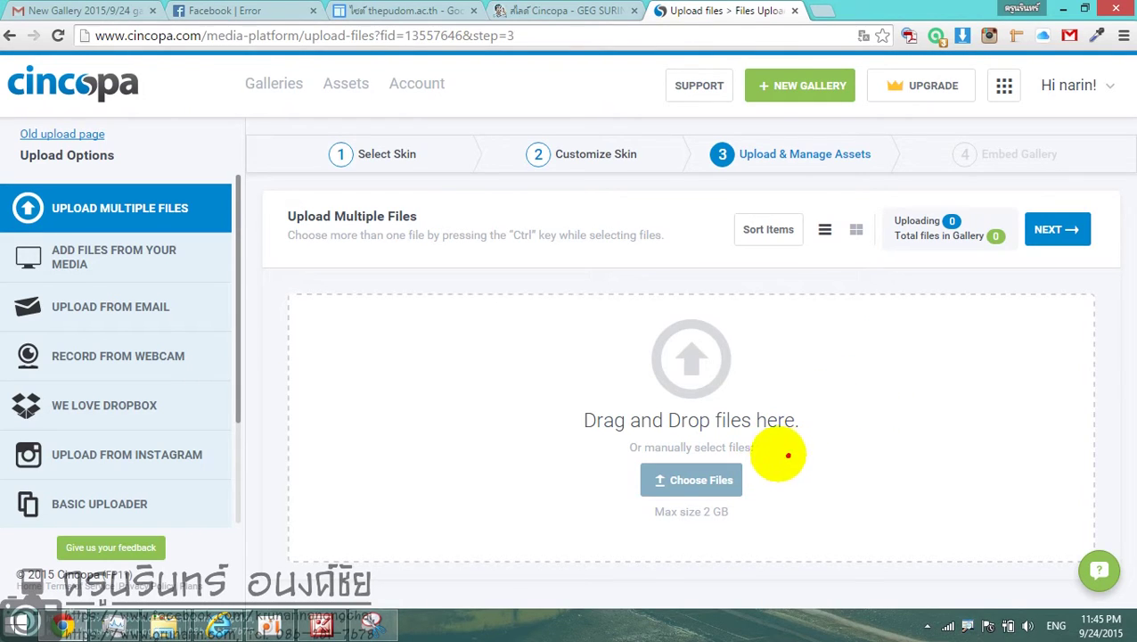
mouse_move(788, 456)
mouse_down()
mouse_move(587, 494)
mouse_move(788, 499)
mouse_up()
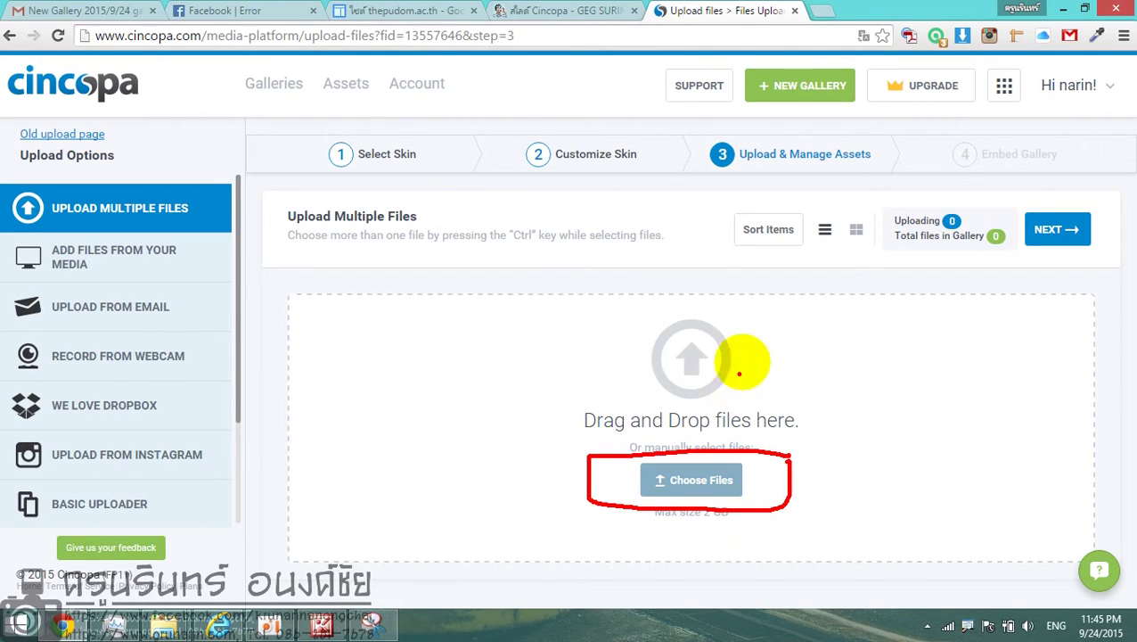
mouse_move(785, 333)
mouse_down()
mouse_move(563, 342)
mouse_move(802, 409)
mouse_move(762, 307)
mouse_up()
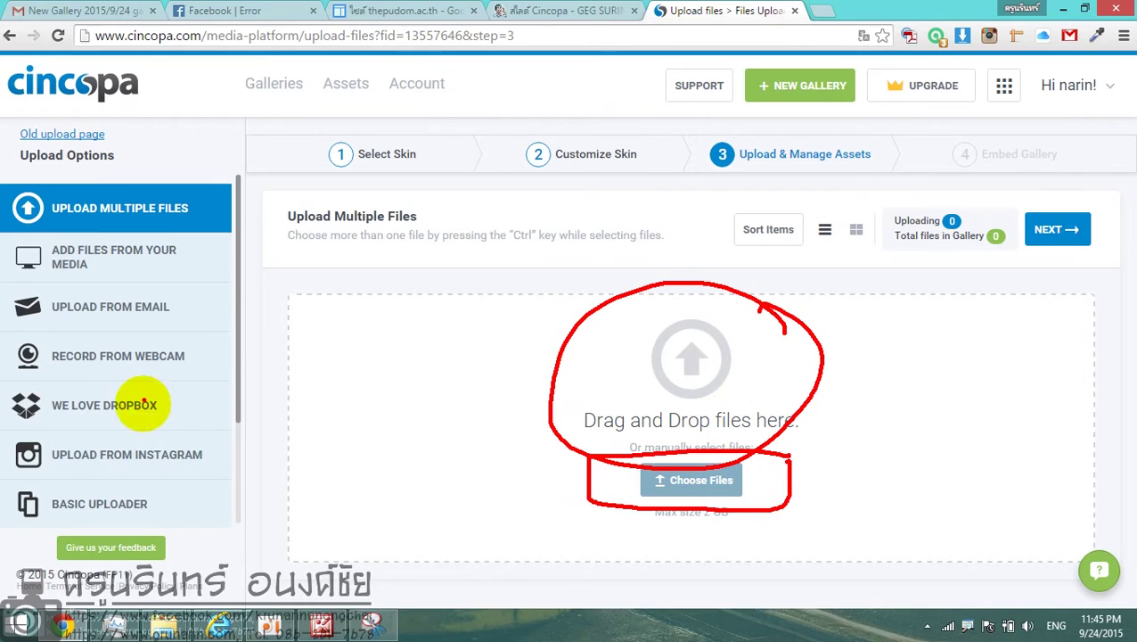
key(Escape)
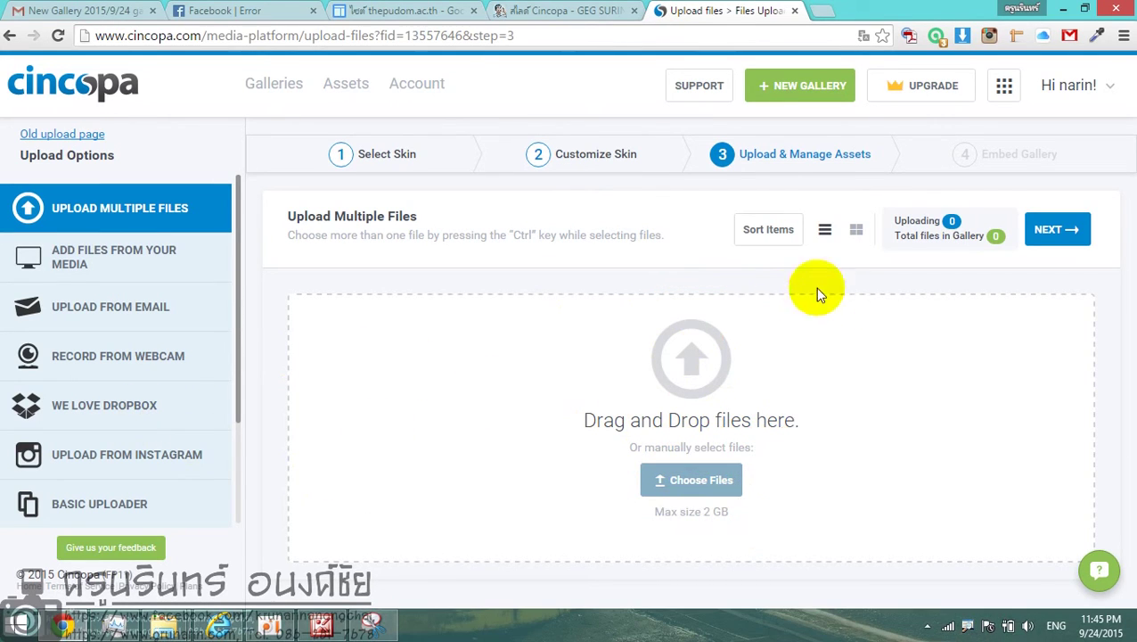
Switch to the File Explorer window of "New folder (5)" and place it beside the gallery's file drop area.
mouse_move(164, 624)
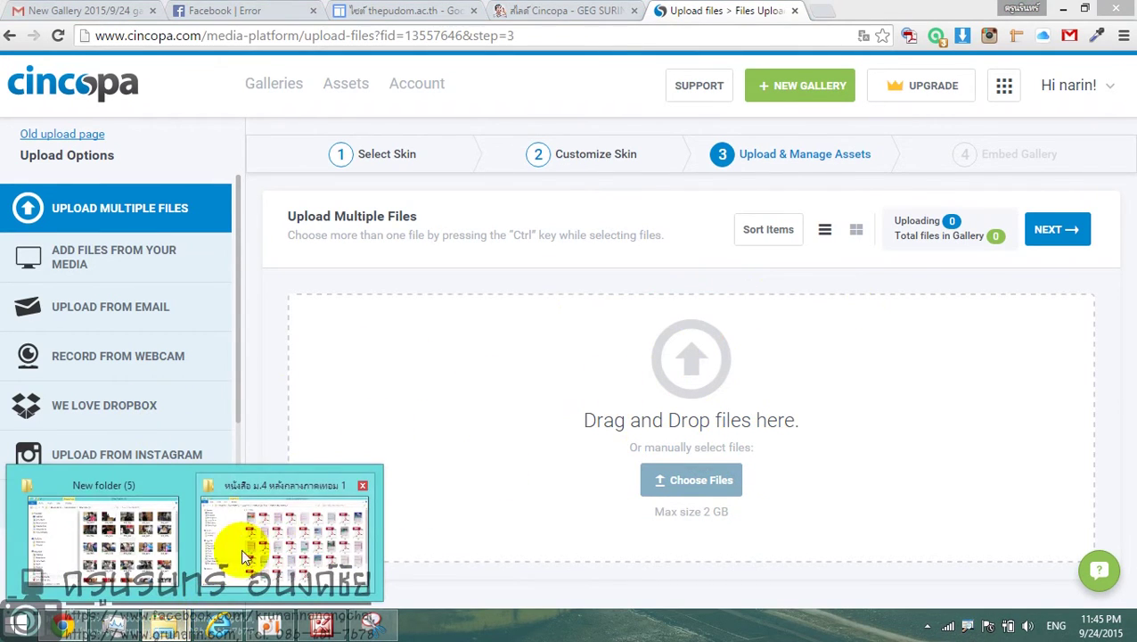
click(160, 526)
drag(807, 100, 299, 71)
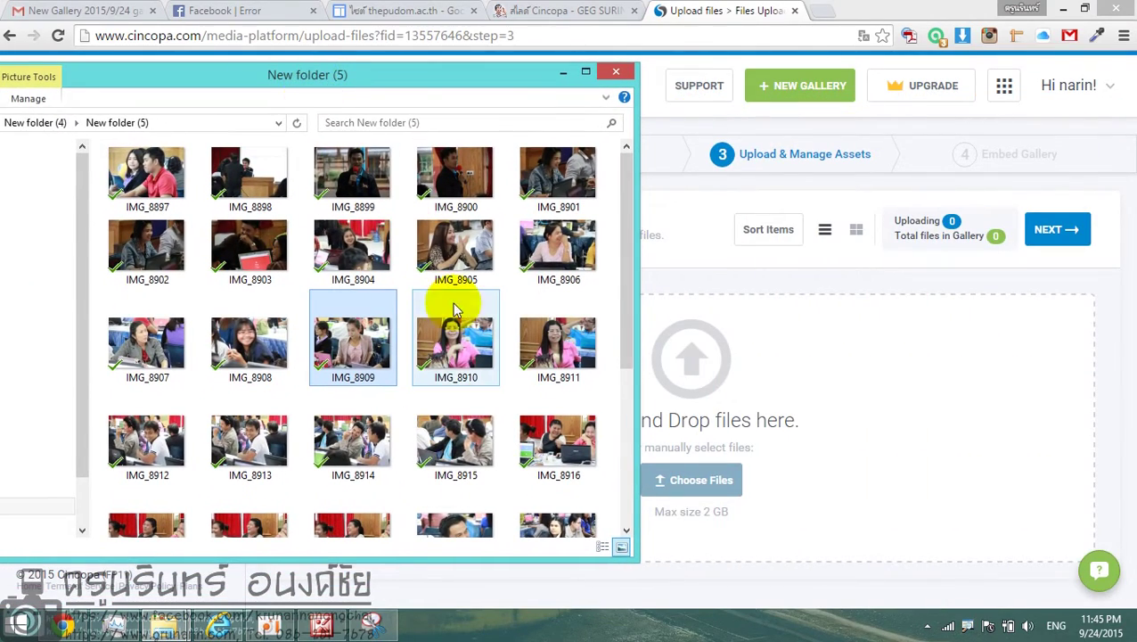
mouse_move(461, 88)
mouse_down()
mouse_move(545, 94)
mouse_move(480, 100)
mouse_up()
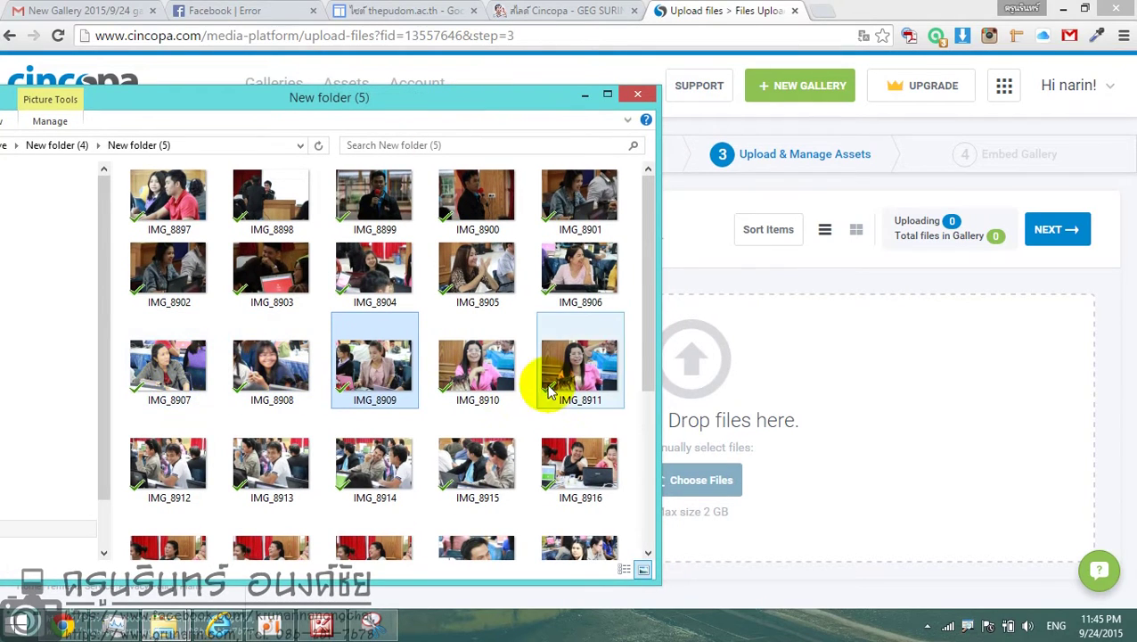
Try to upload IMG_8910 by dropping it from File Explorer onto the gallery's drop area, and return to the upload page.
click(502, 370)
drag(502, 370, 714, 393)
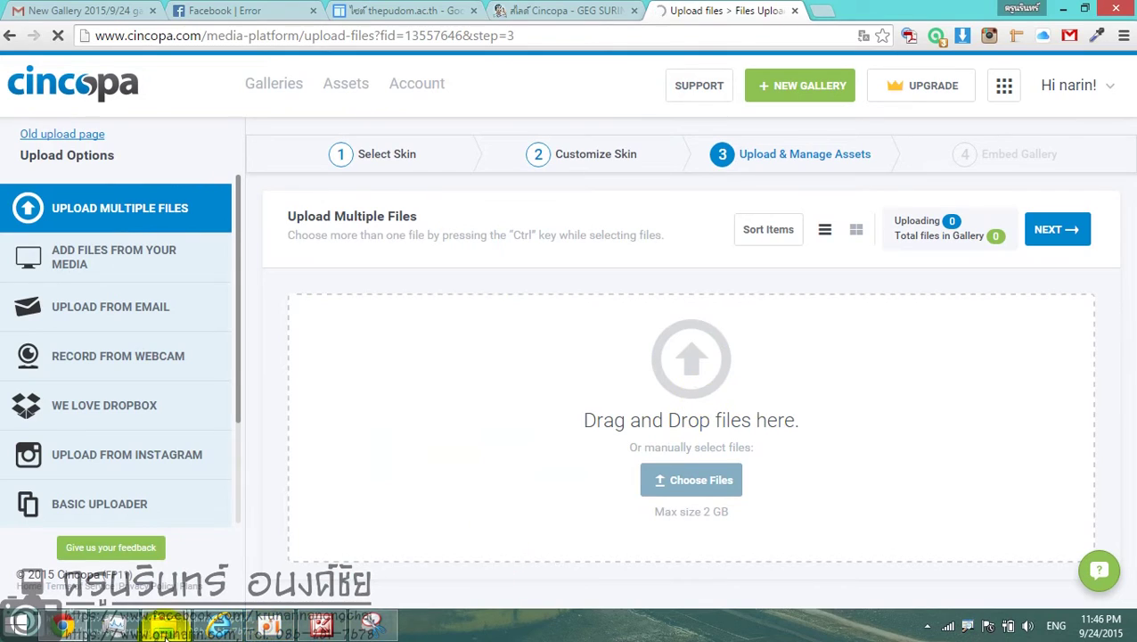
mouse_move(165, 635)
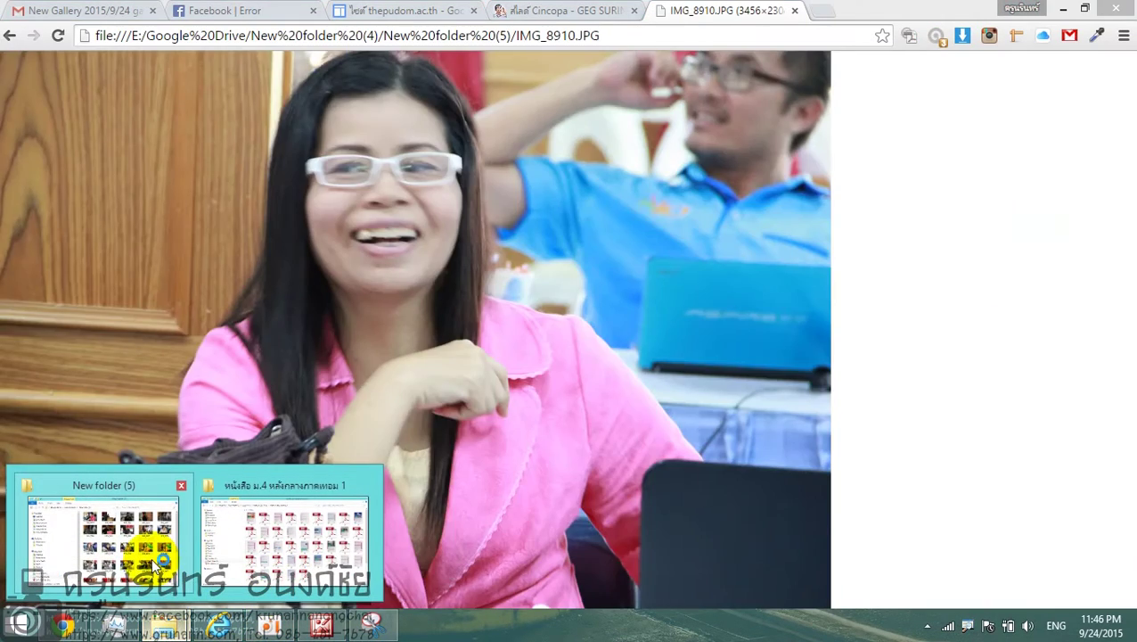
mouse_move(156, 561)
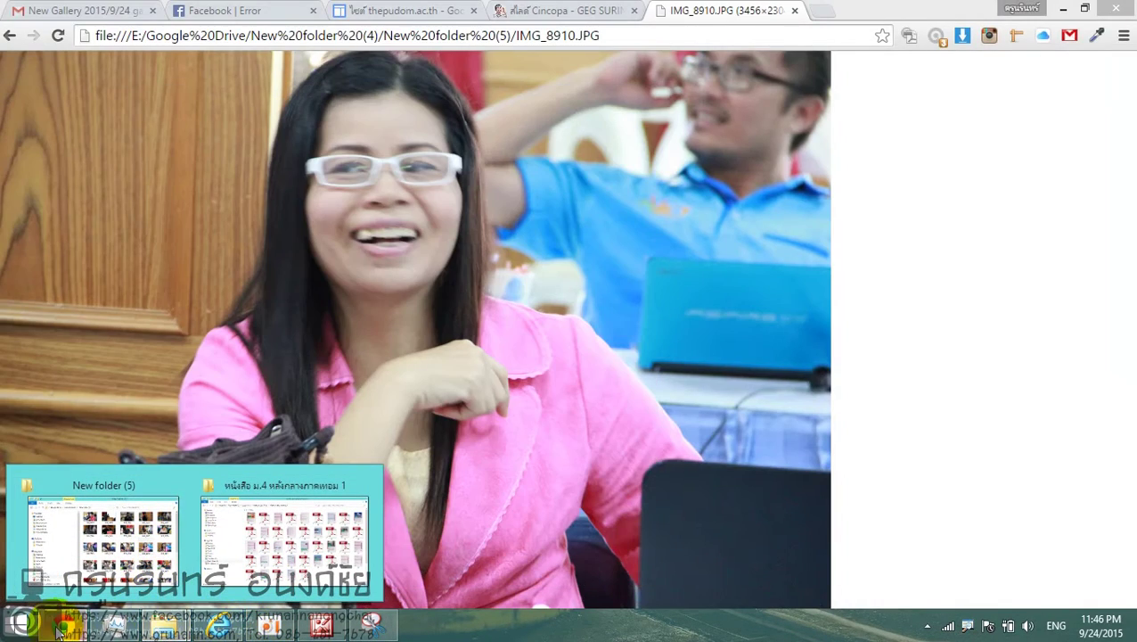
click(8, 38)
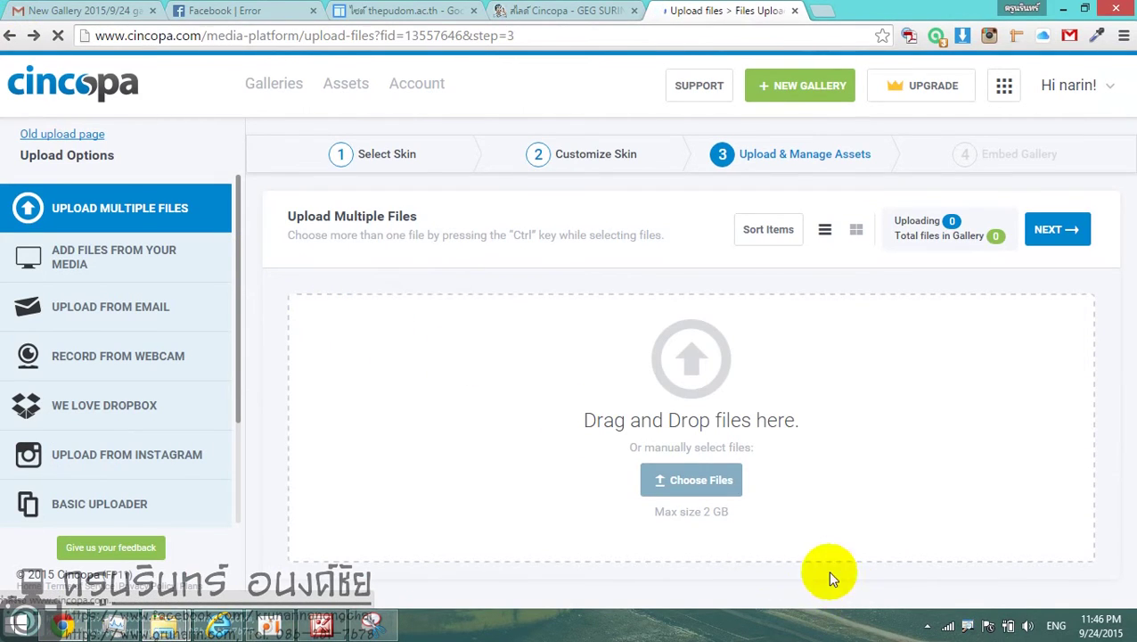
Start choosing files manually for the gallery upload and open the Google Drive folder in the file chooser.
drag(627, 493, 749, 459)
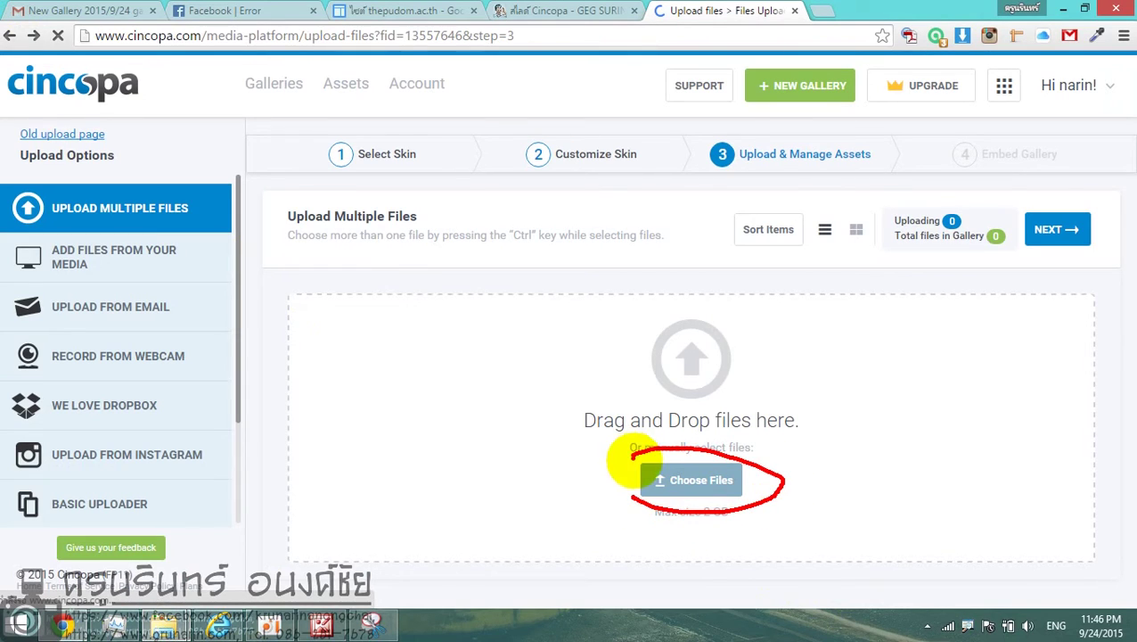
key(Escape)
click(699, 480)
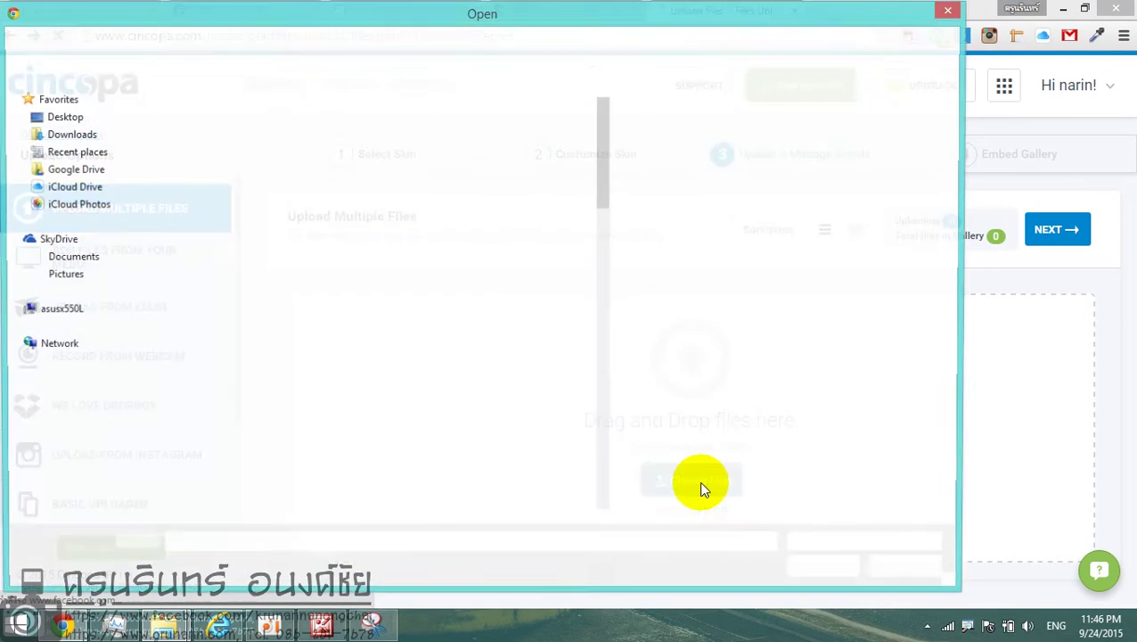
click(77, 173)
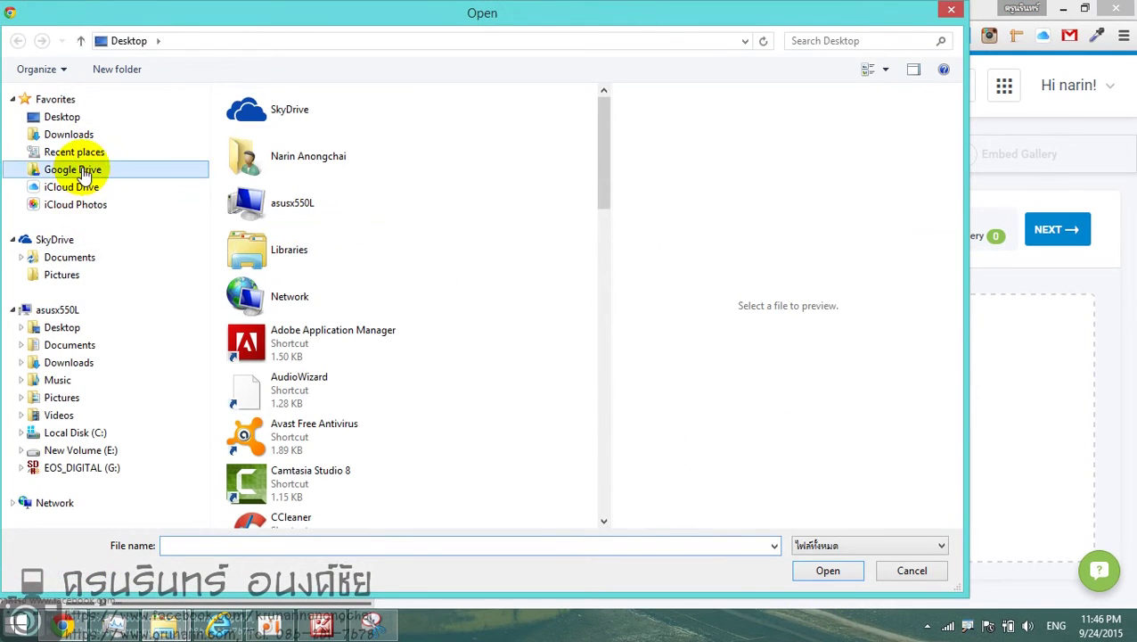
Check the location of "New folder (5)" in its File Explorer window and return to the file chooser.
mouse_move(174, 628)
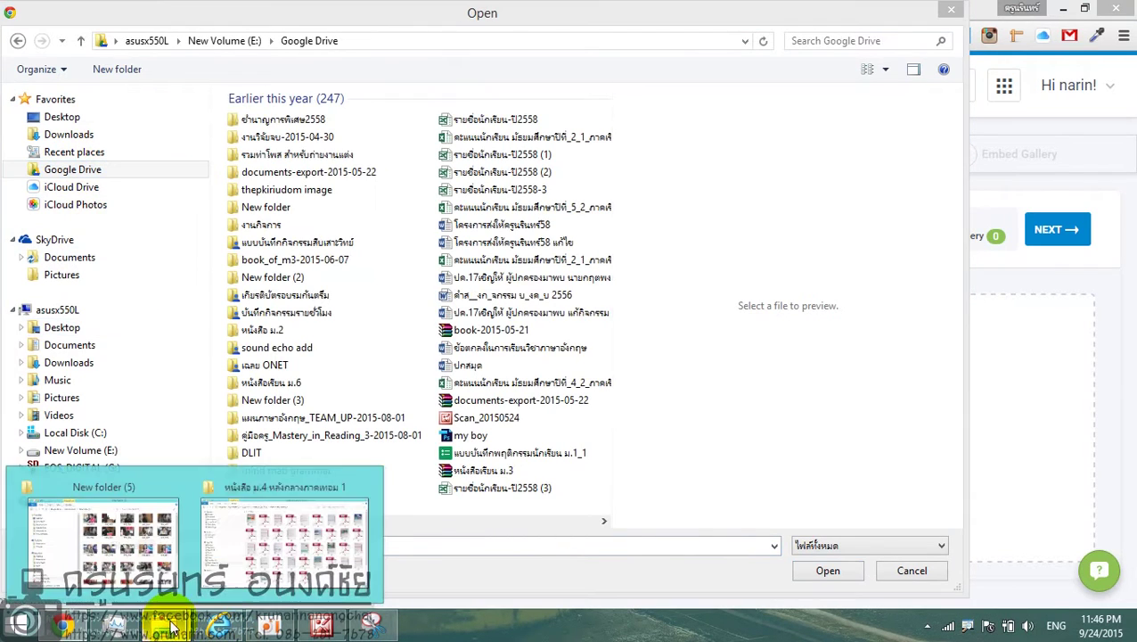
click(147, 525)
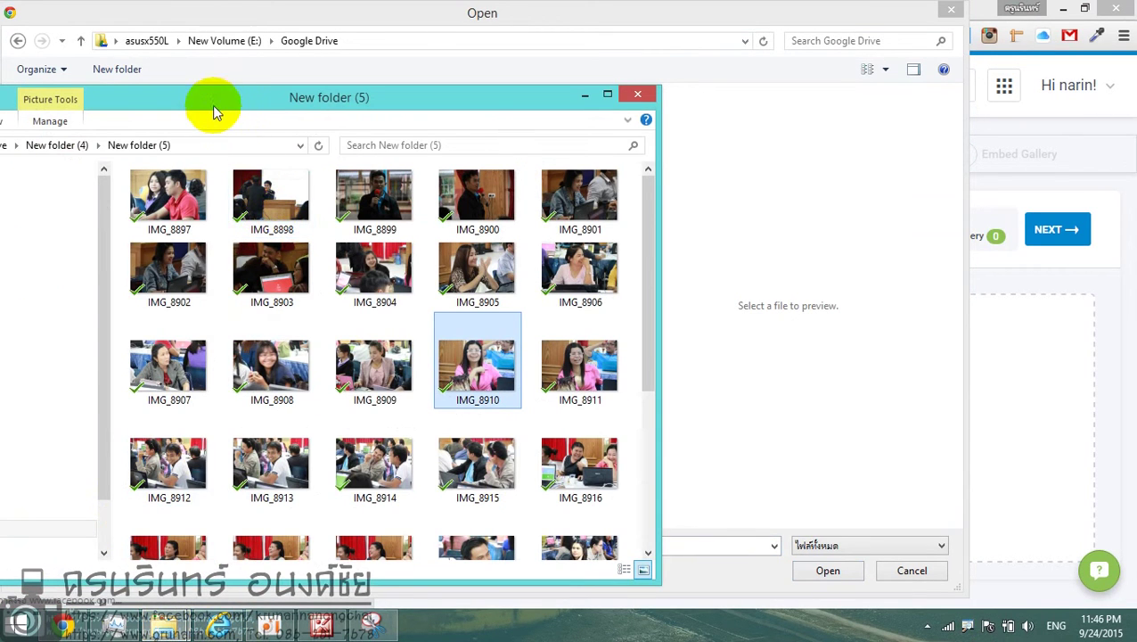
drag(213, 105, 325, 104)
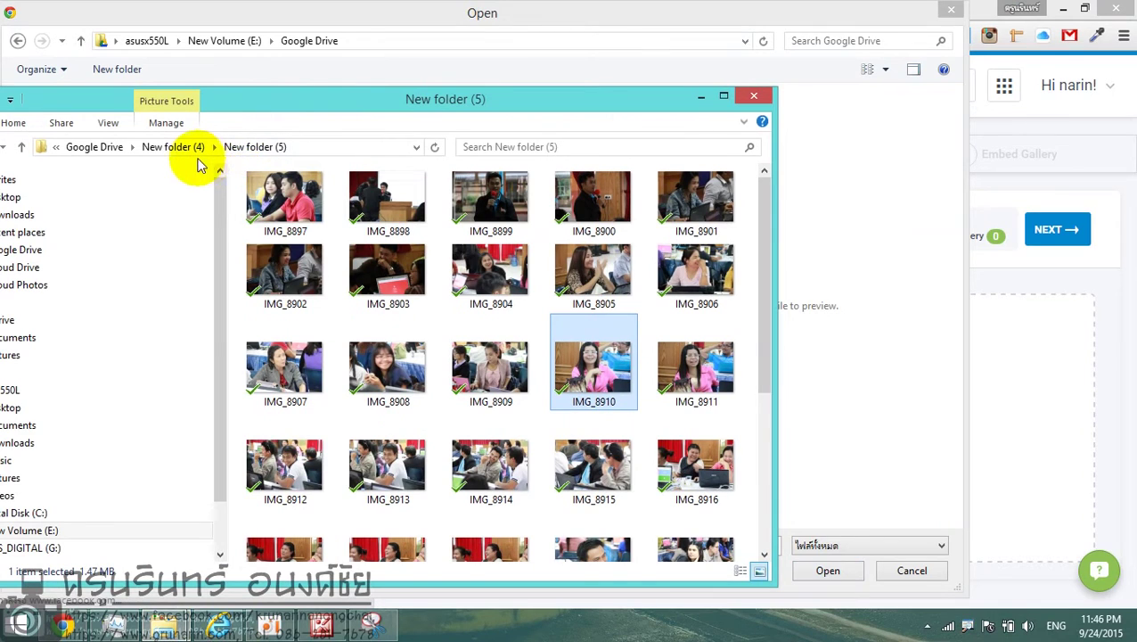
click(869, 335)
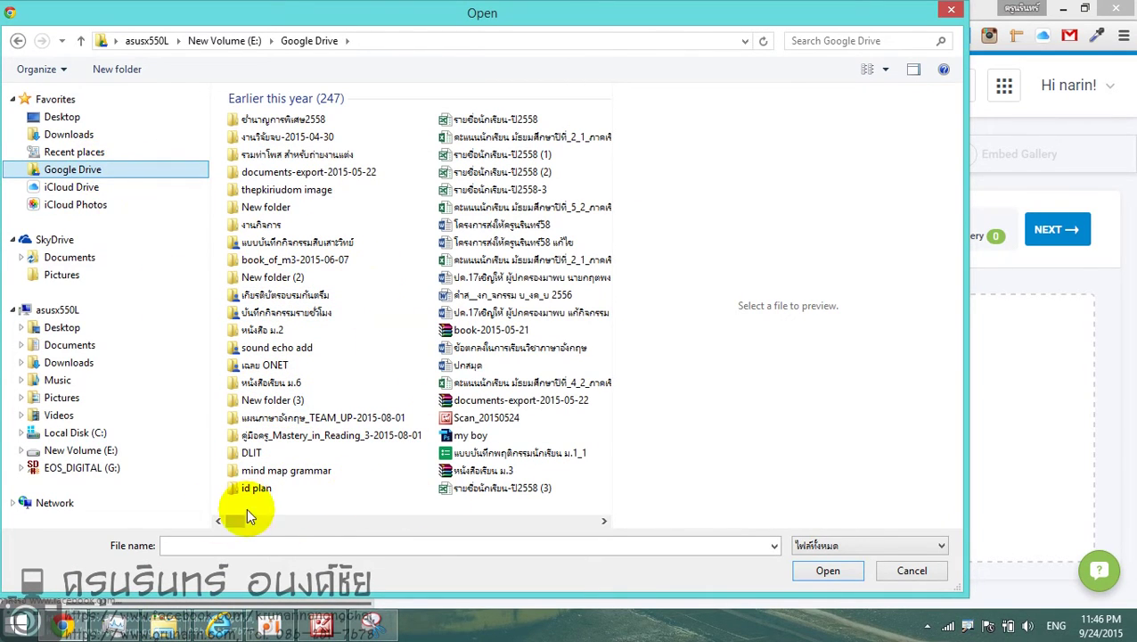
Sort the Google Drive folder's contents by name in the file chooser.
drag(268, 520, 210, 520)
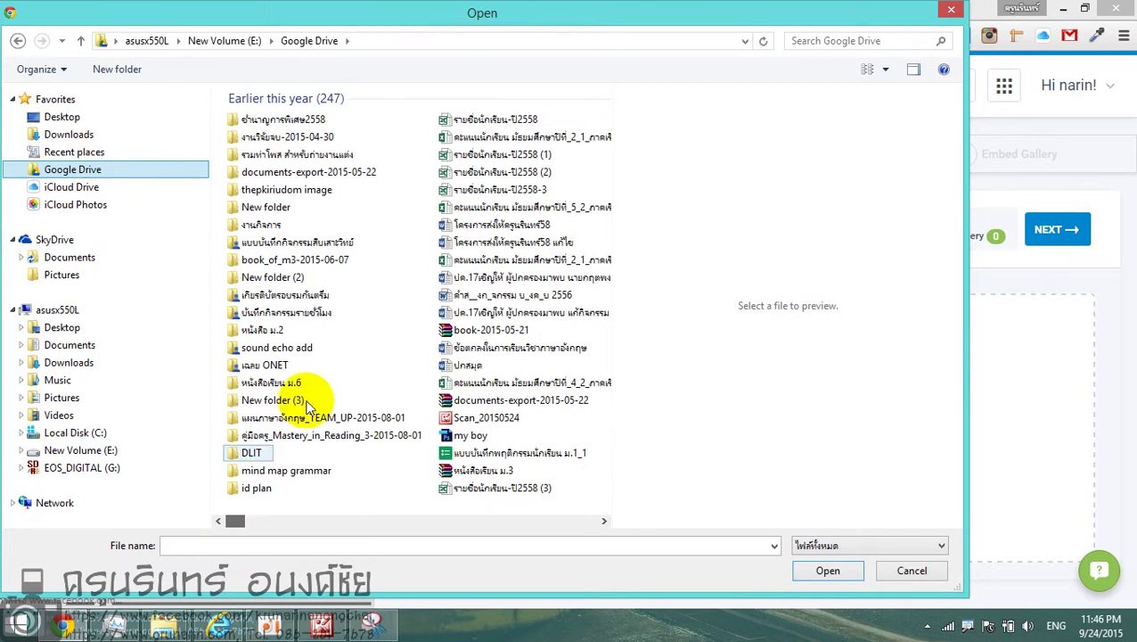
right_click(395, 126)
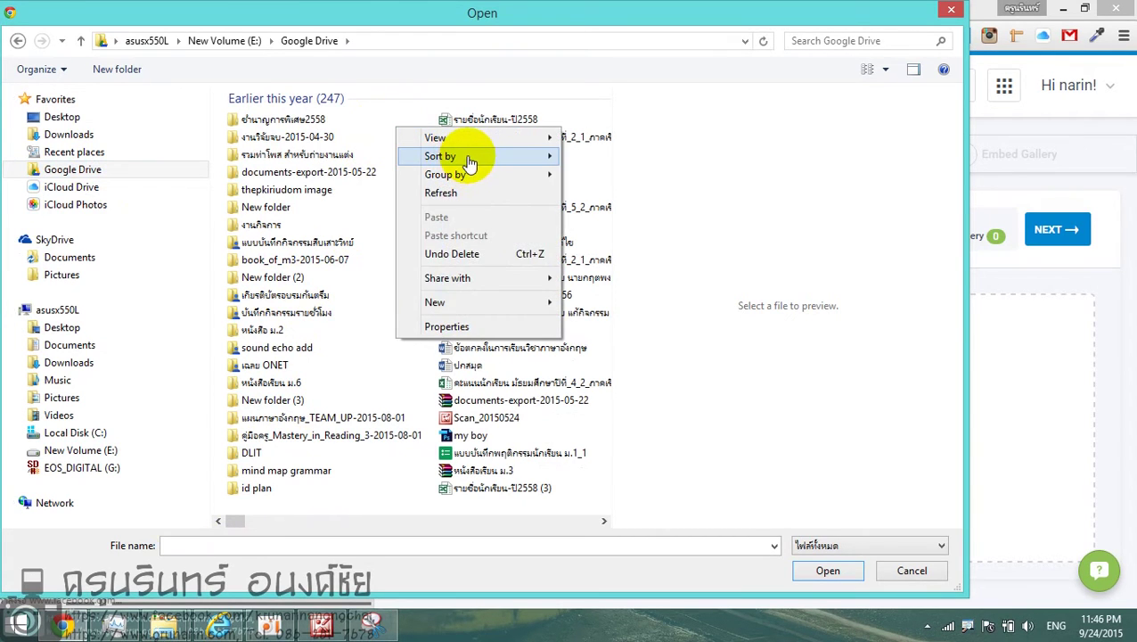
mouse_move(470, 161)
click(608, 159)
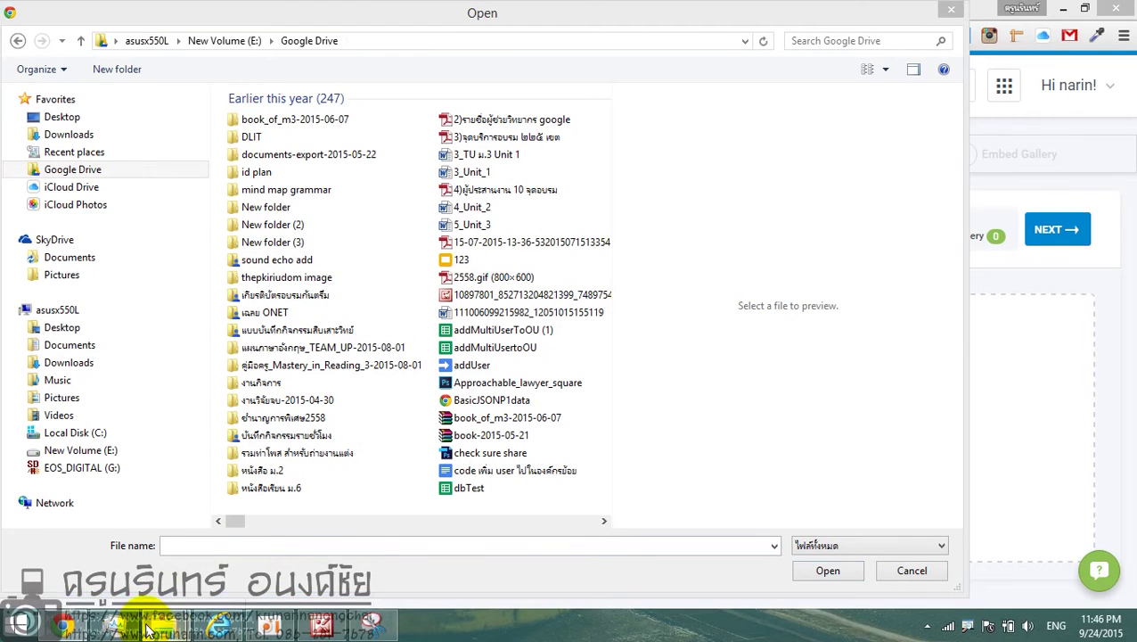
Copy the path "E:\Google Drive\New folder (4)\New folder (5)" from the folder's File Explorer window and open that location in the file chooser.
mouse_move(165, 623)
click(133, 515)
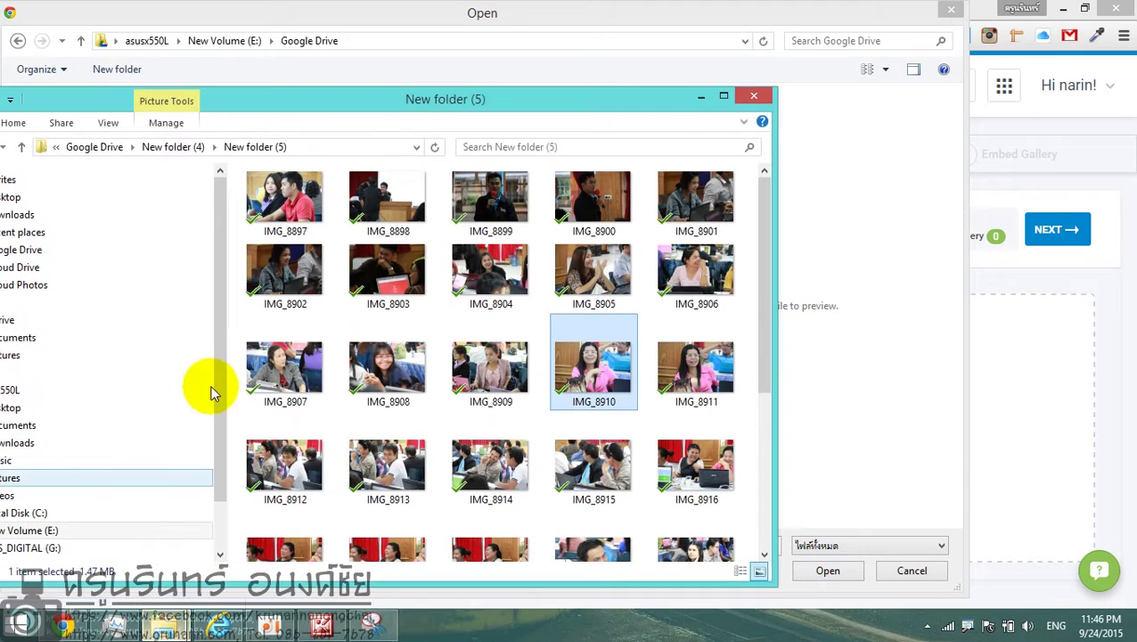
click(309, 147)
key(ctrl+c)
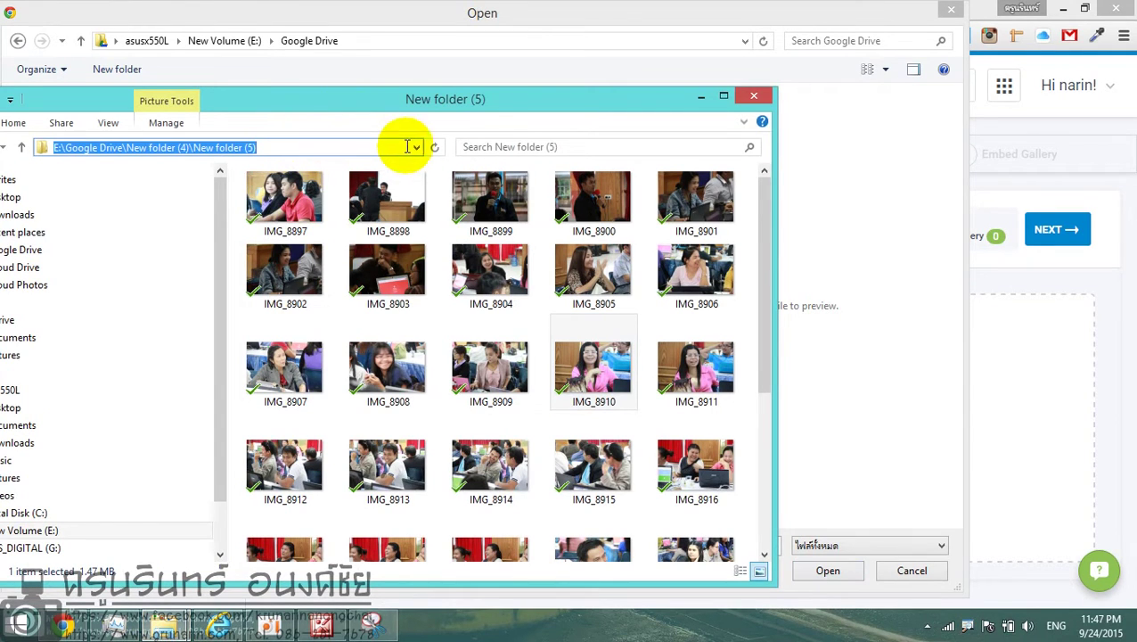
click(575, 19)
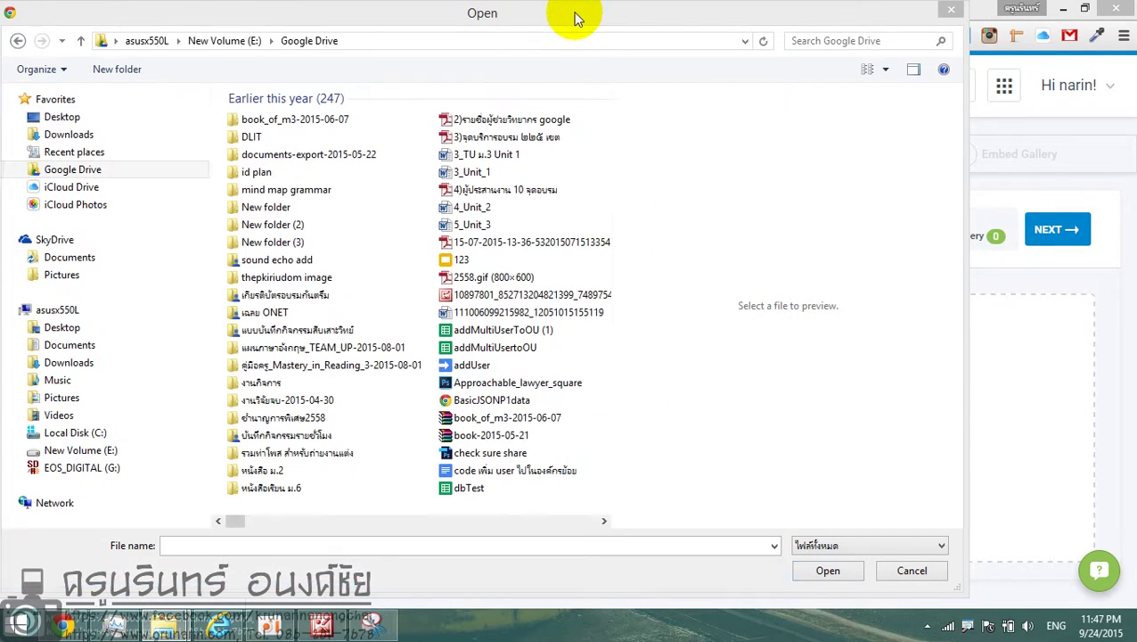
click(365, 41)
key(ctrl+v)
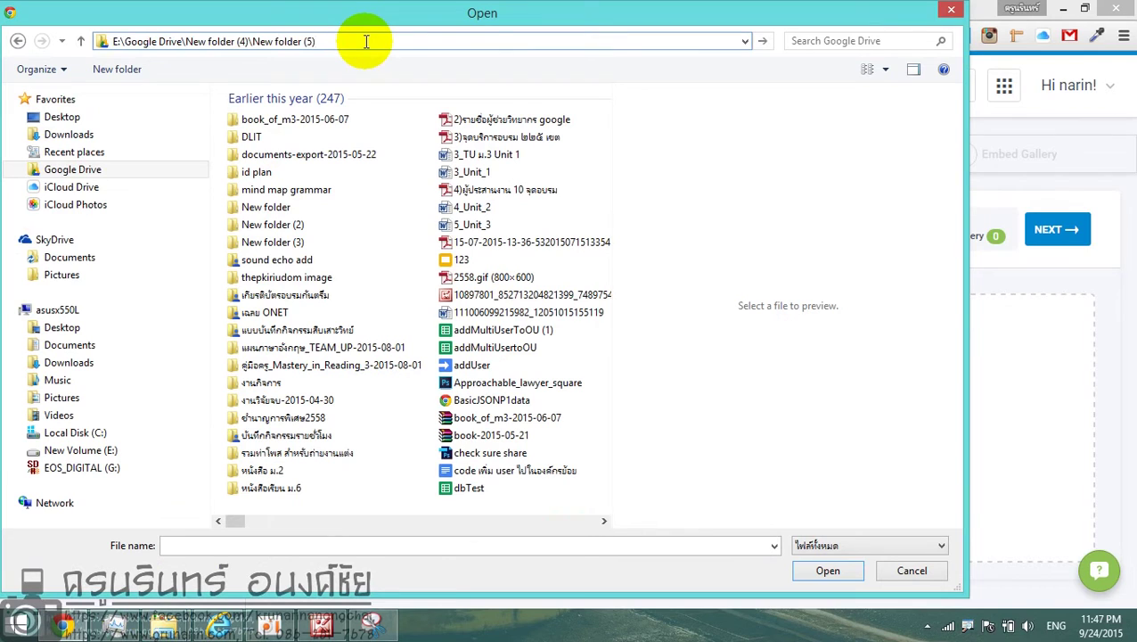
key(Return)
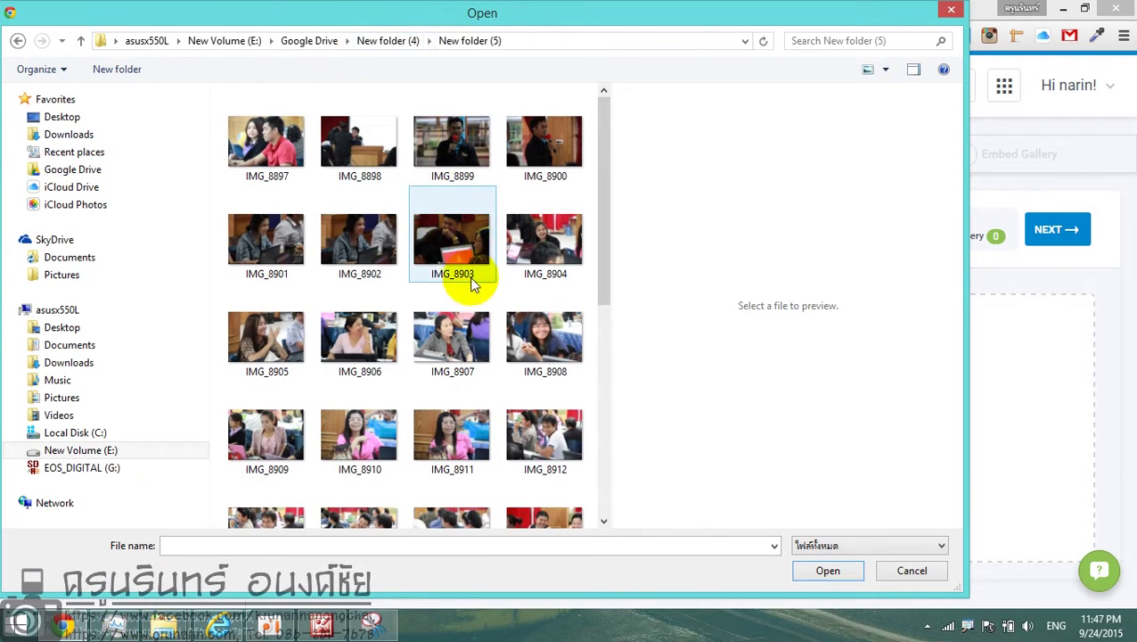
Select the photos IMG_8905, IMG_8906, IMG_8907, IMG_8902, IMG_8897 and IMG_8912 together in the file chooser.
click(369, 345)
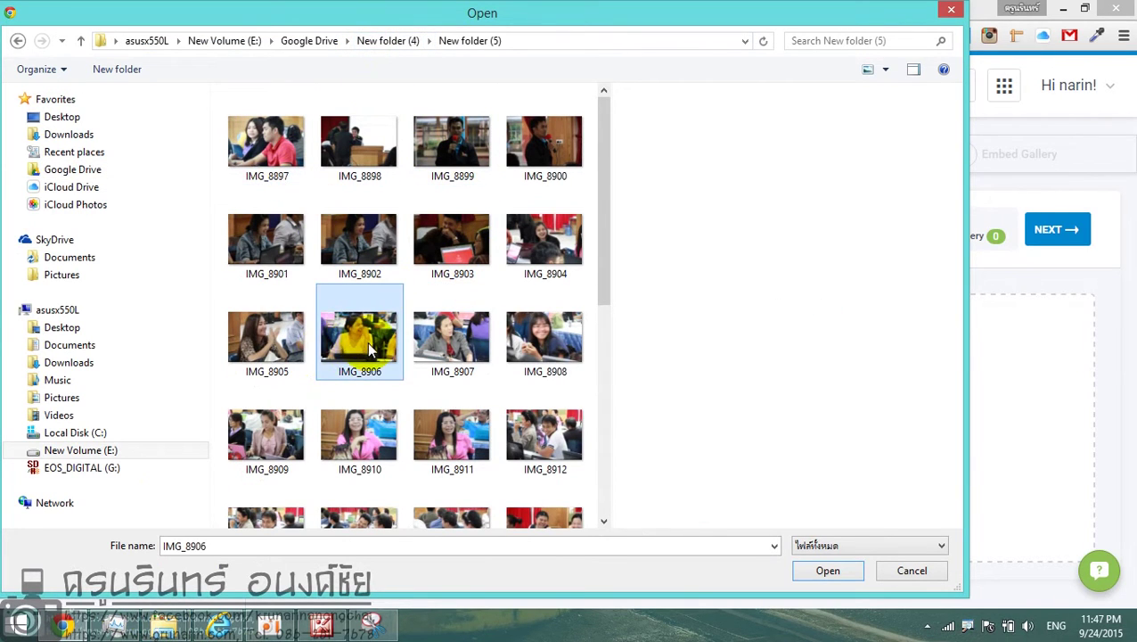
click(277, 341)
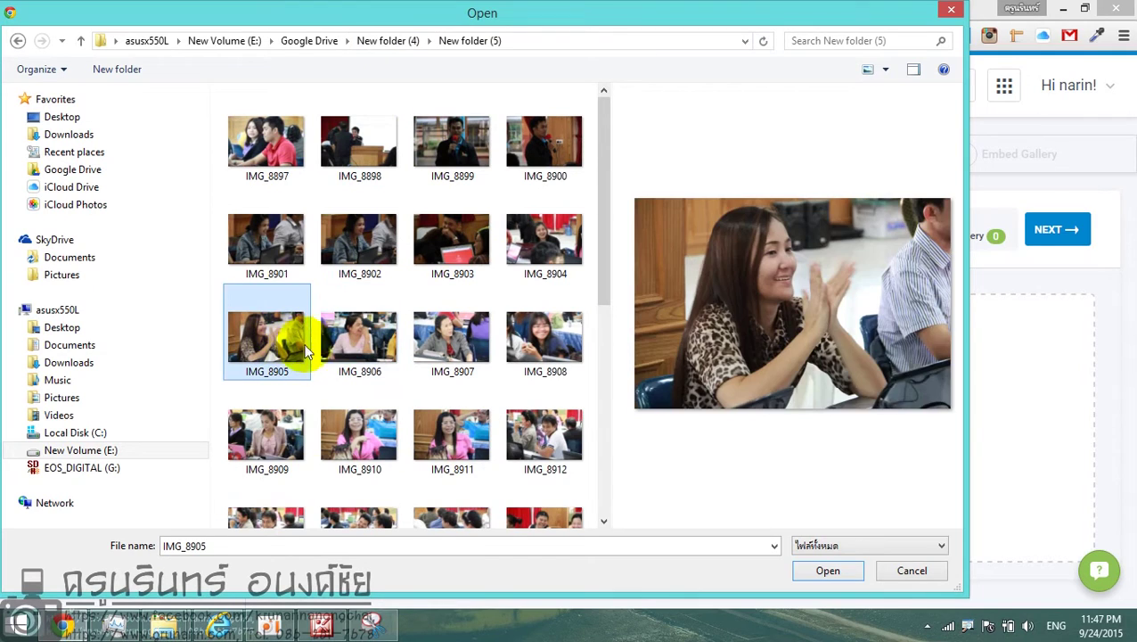
ctrl+click(366, 348)
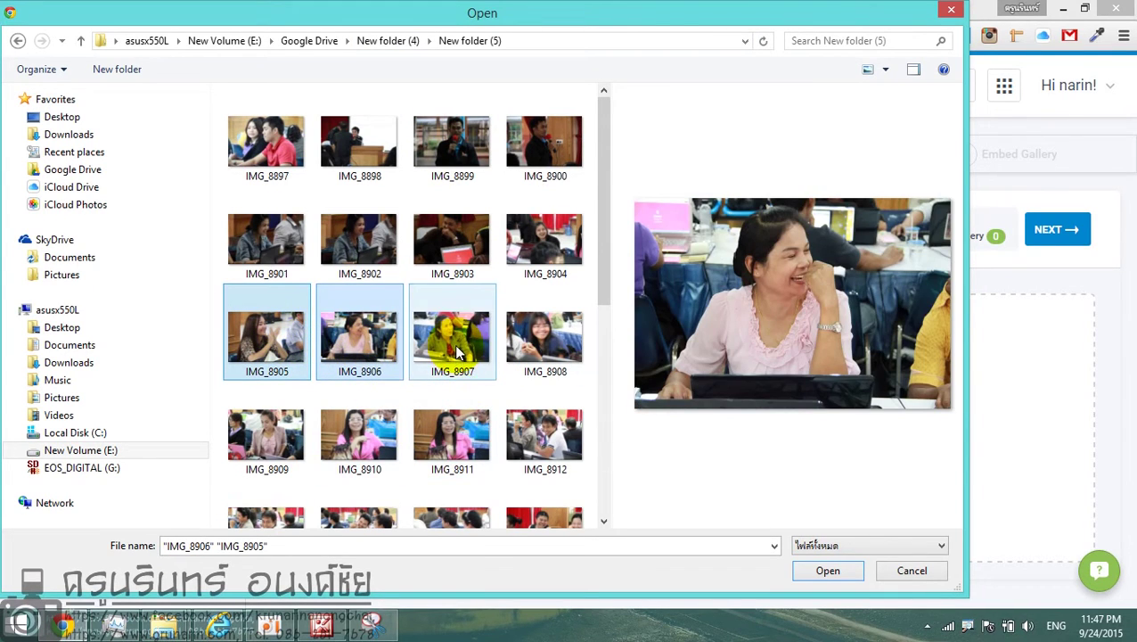
ctrl+click(457, 352)
ctrl+click(352, 236)
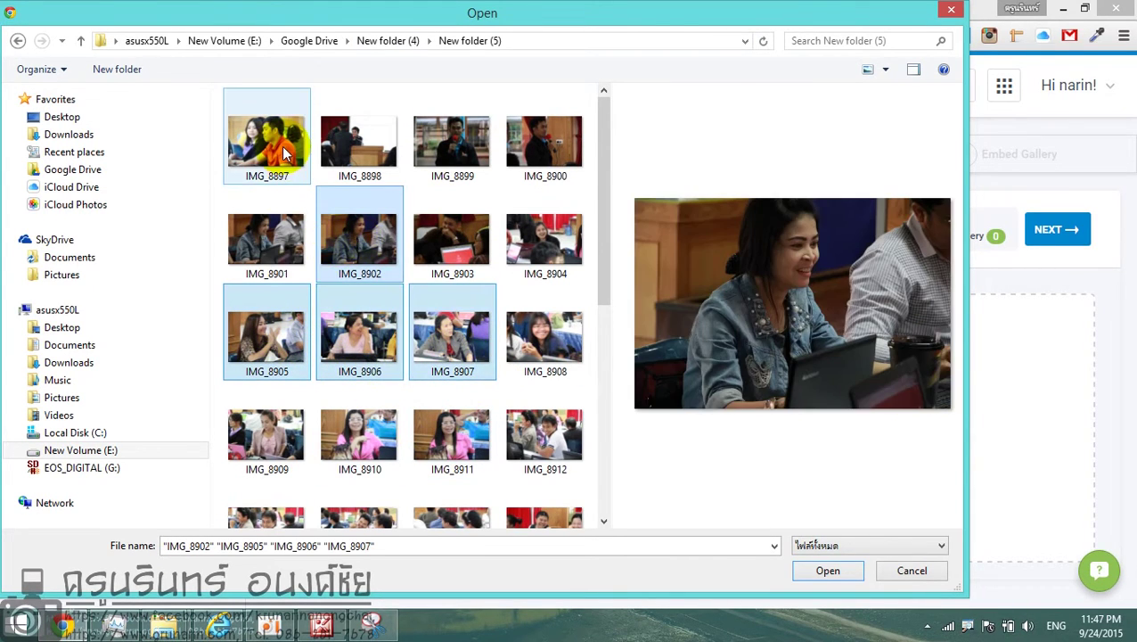
ctrl+click(285, 154)
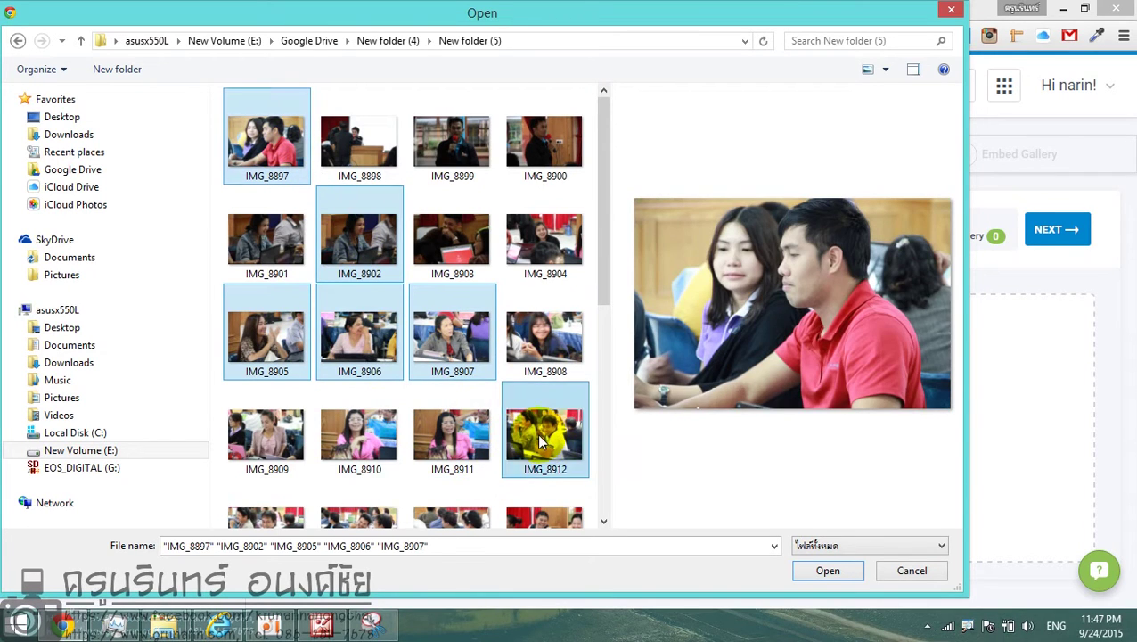
ctrl+click(540, 440)
Add IMG_8920, IMG_8923, IMG_8921, IMG_8922 and IMG_8919 to the selected photos.
scroll(355, 375, down, 3)
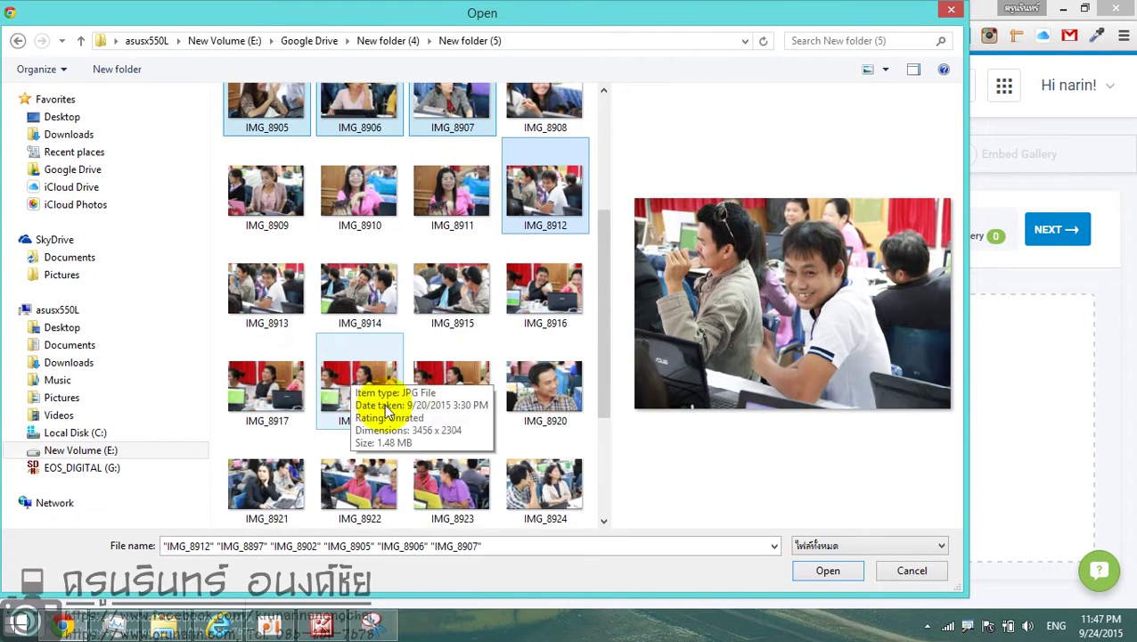
ctrl+click(536, 384)
ctrl+click(450, 481)
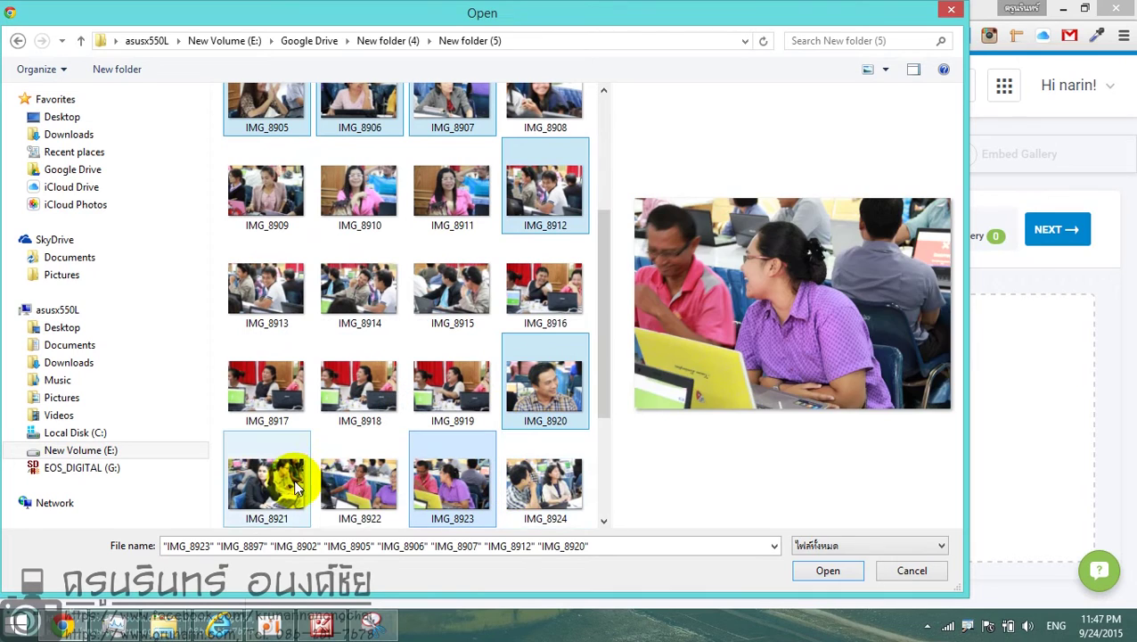
ctrl+click(297, 486)
ctrl+click(357, 451)
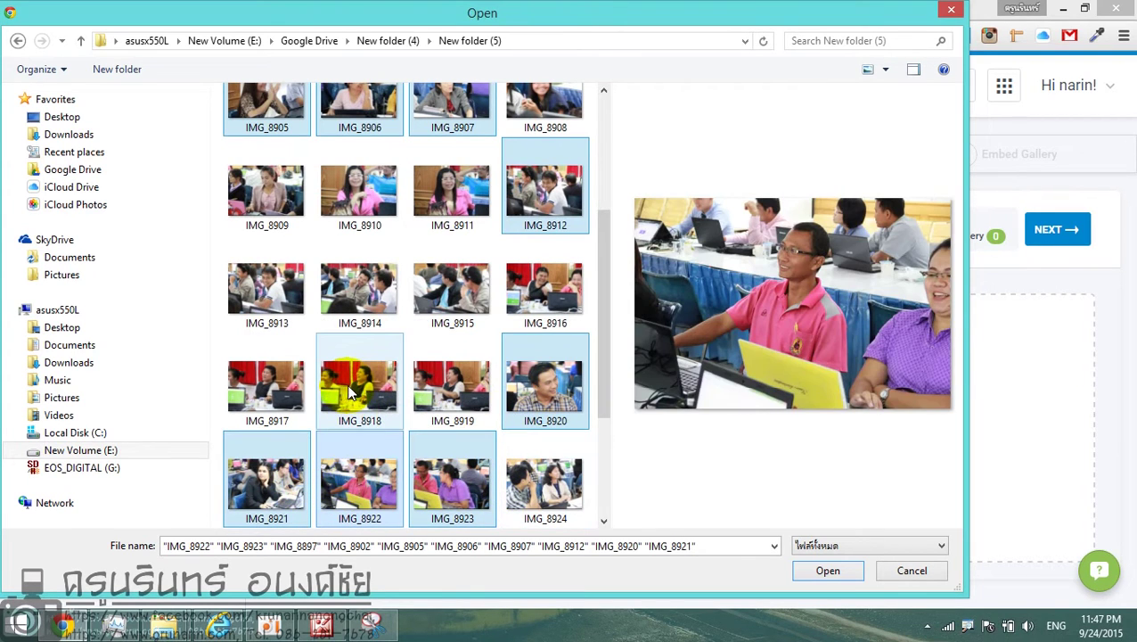
ctrl+click(428, 386)
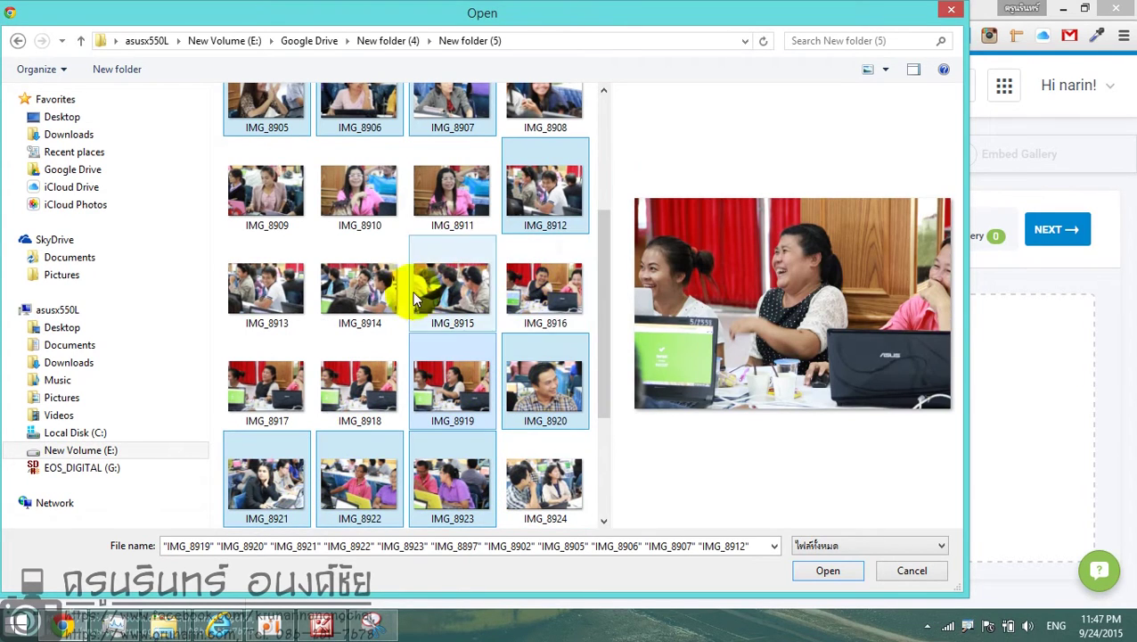
Add IMG_8928, IMG_8930 and IMG_8904 to the selection and upload all the selected photos to the gallery.
scroll(428, 410, down, 2)
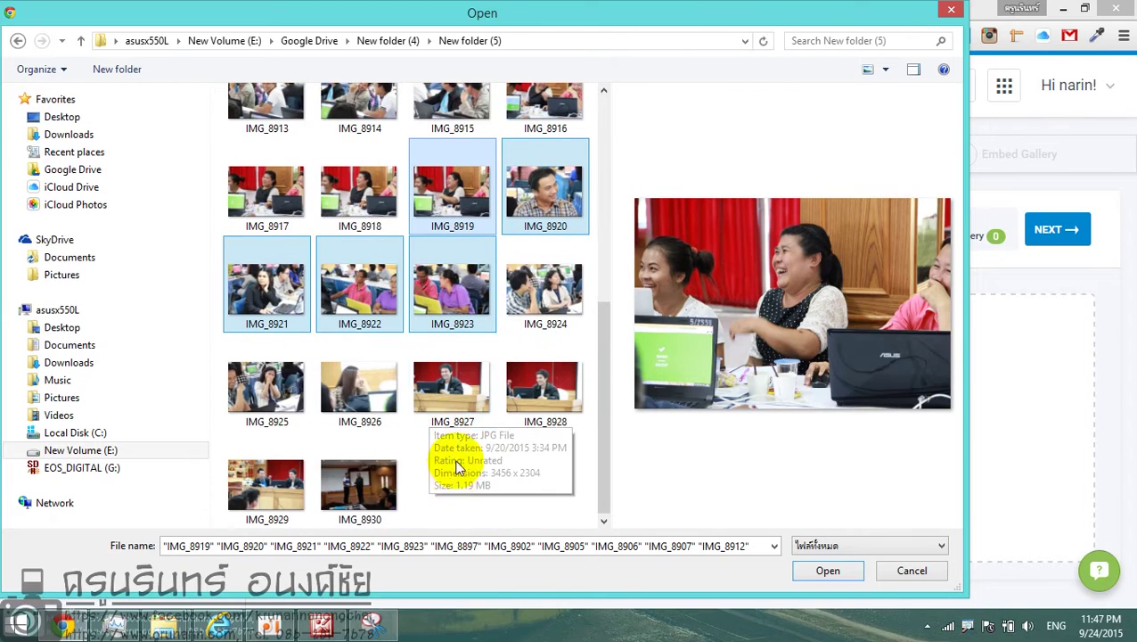
ctrl+click(542, 388)
ctrl+click(356, 485)
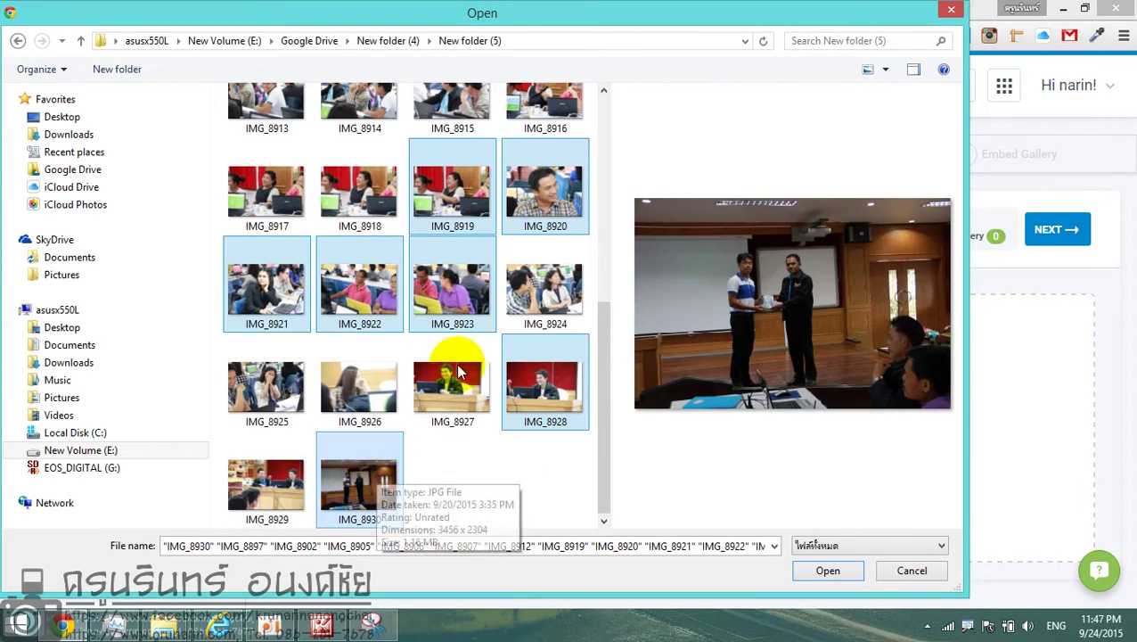
scroll(499, 338, up, 3)
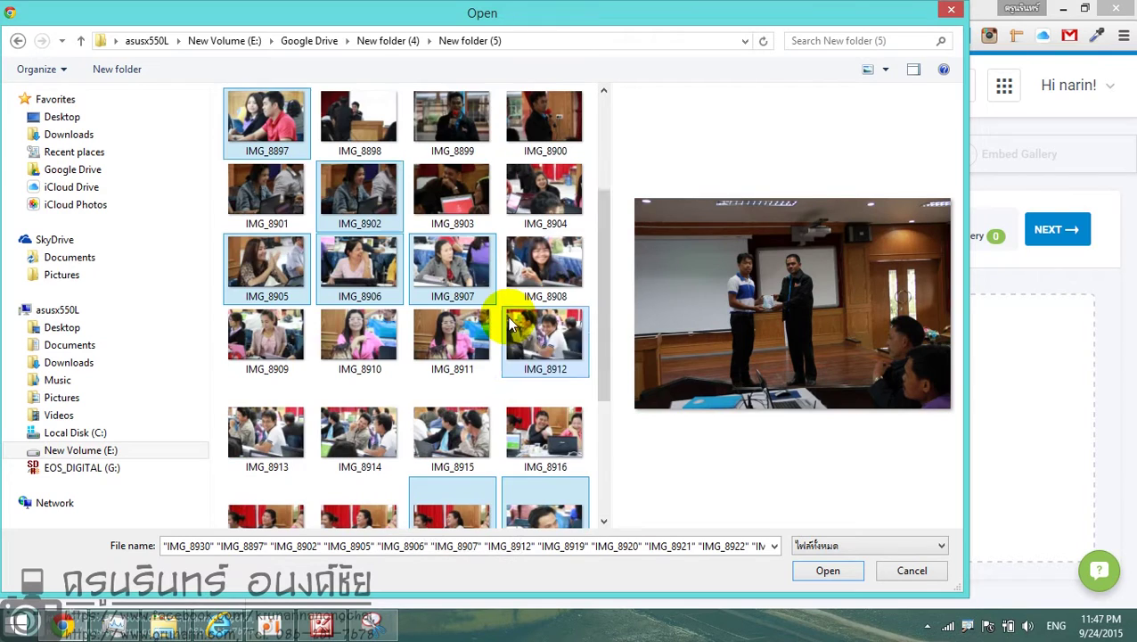
ctrl+click(553, 186)
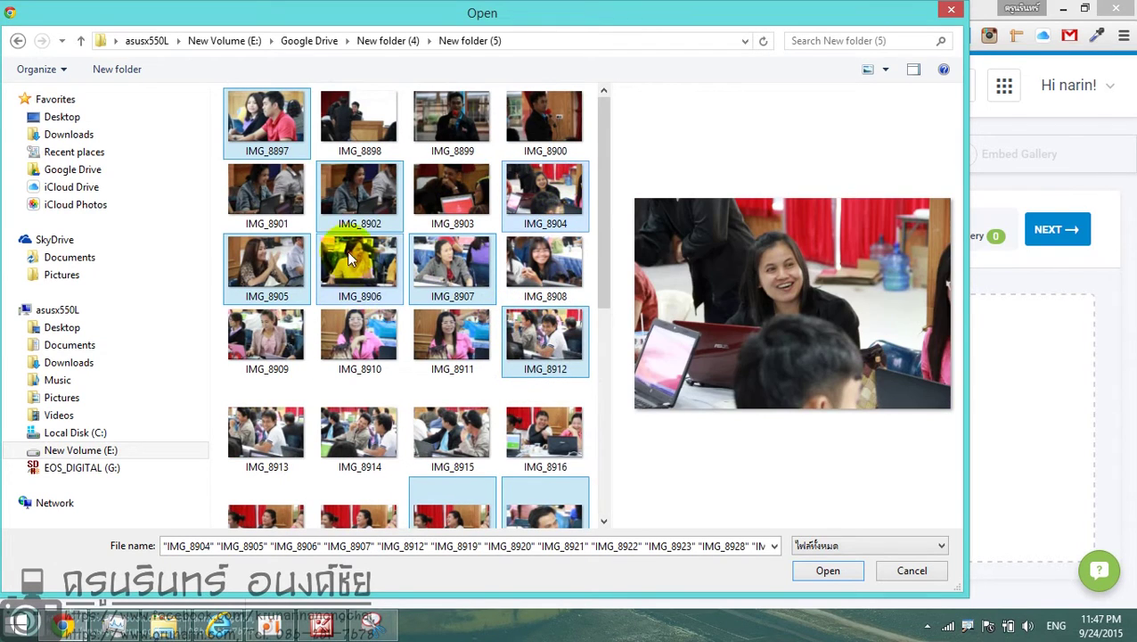
click(820, 570)
Look through the list of queued photos and check the gallery's upload progress counter.
scroll(822, 576, down, 2)
scroll(820, 574, down, 7)
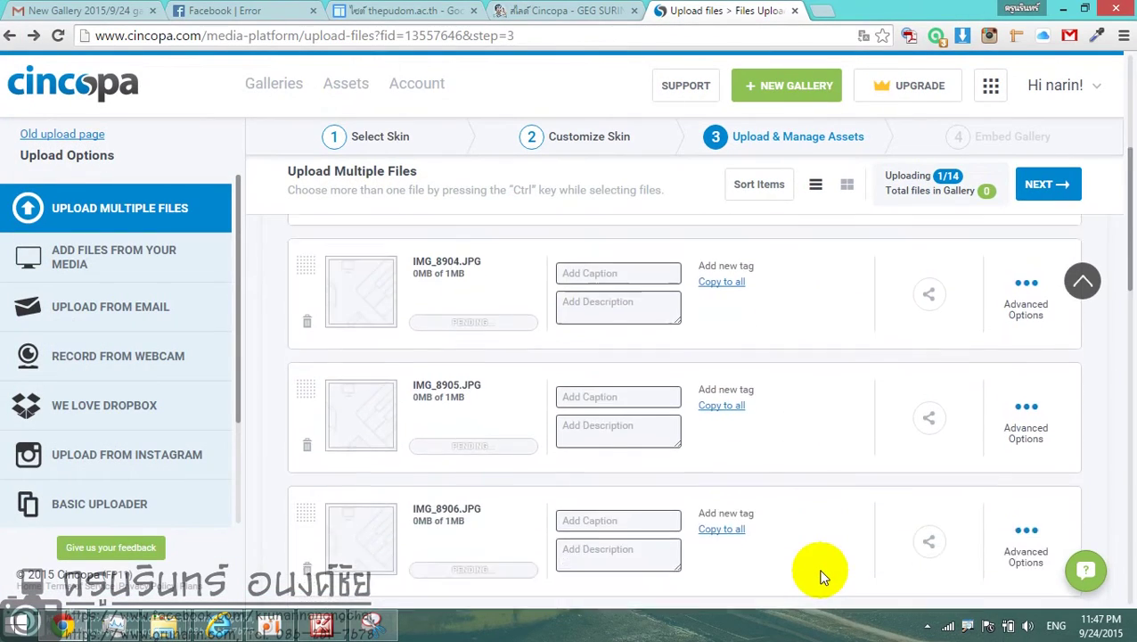
scroll(820, 574, down, 4)
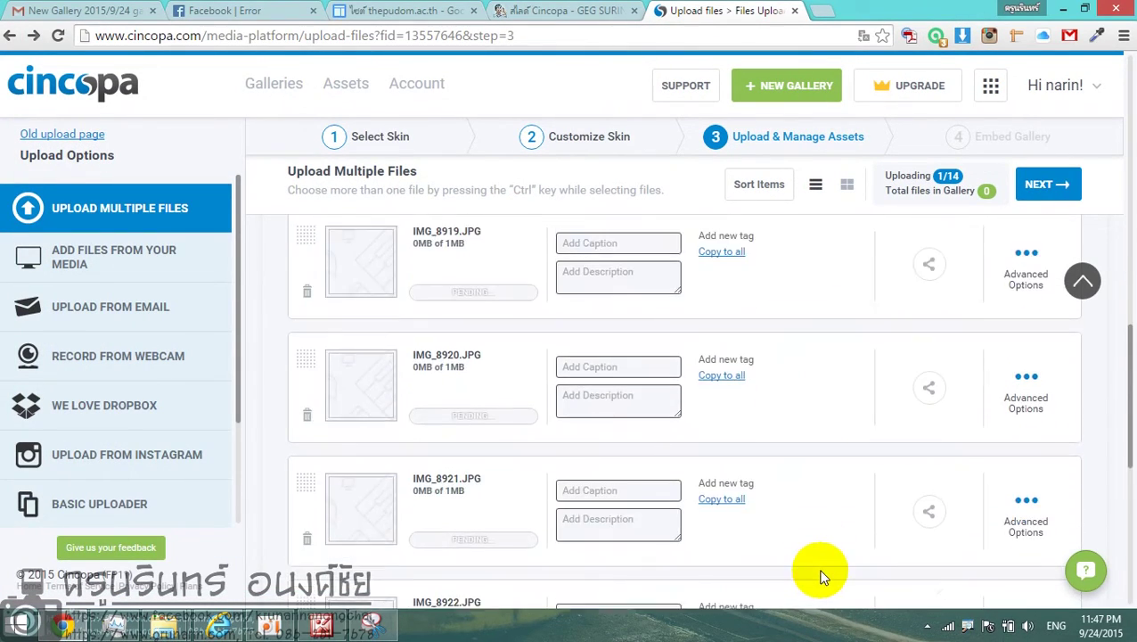
mouse_move(971, 176)
mouse_down()
mouse_move(909, 178)
mouse_move(949, 204)
mouse_up()
scroll(787, 571, up, 5)
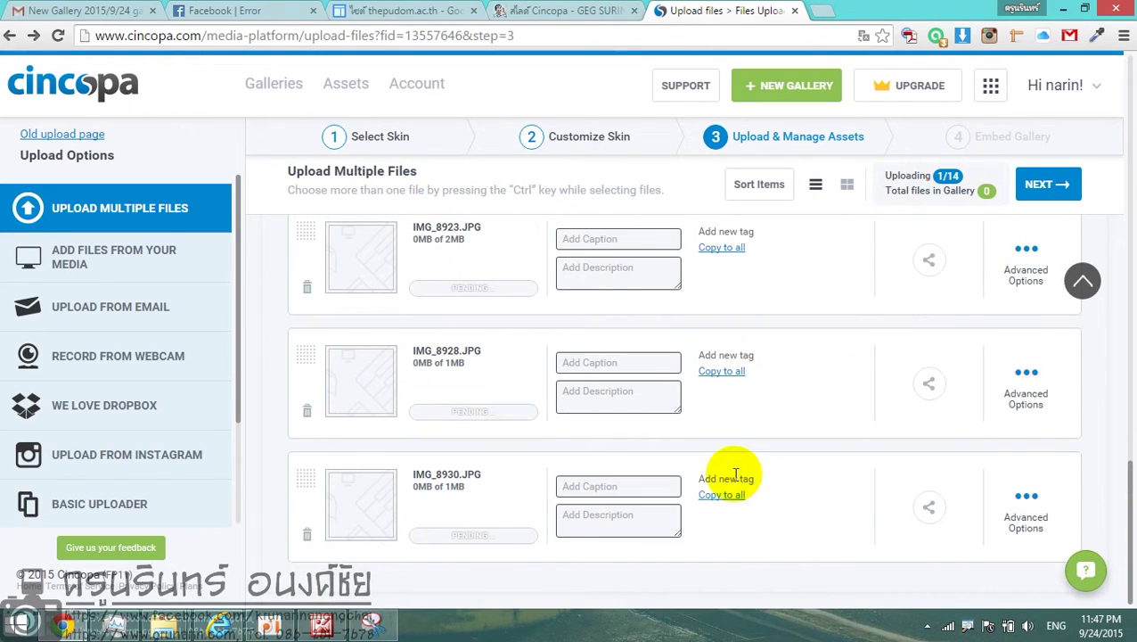
scroll(730, 475, up, 4)
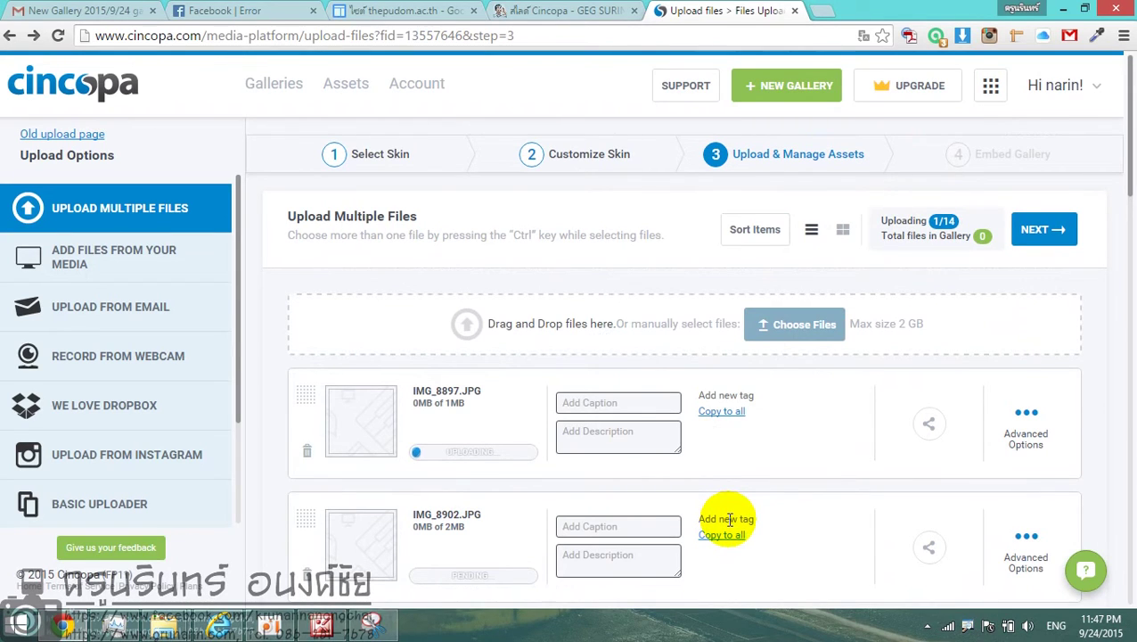
click(269, 628)
drag(657, 152, 799, 139)
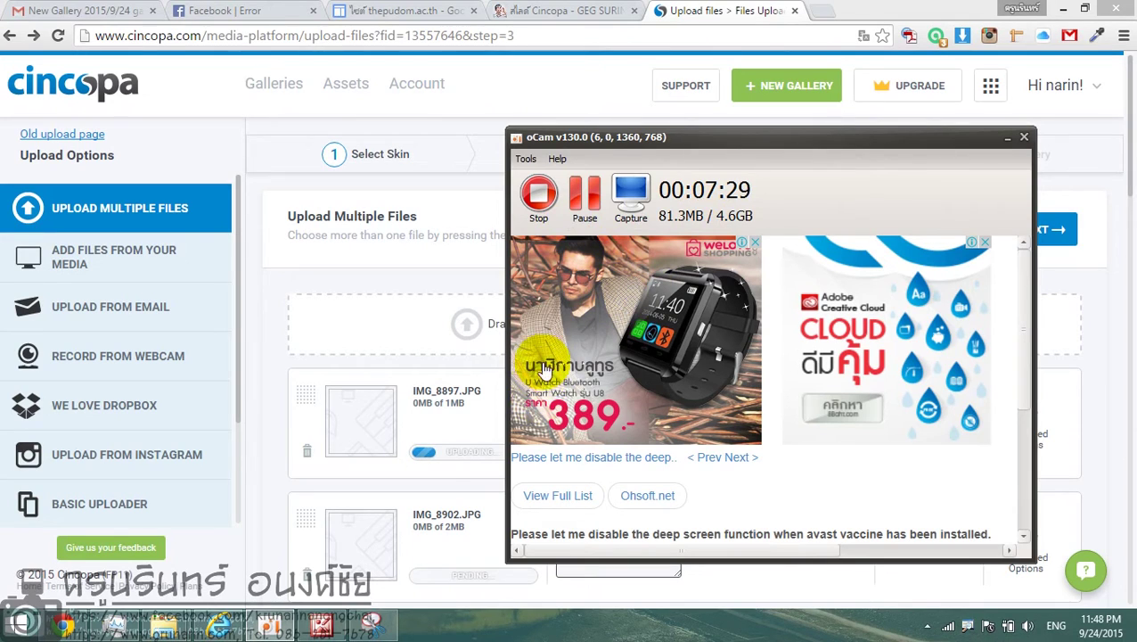
click(584, 216)
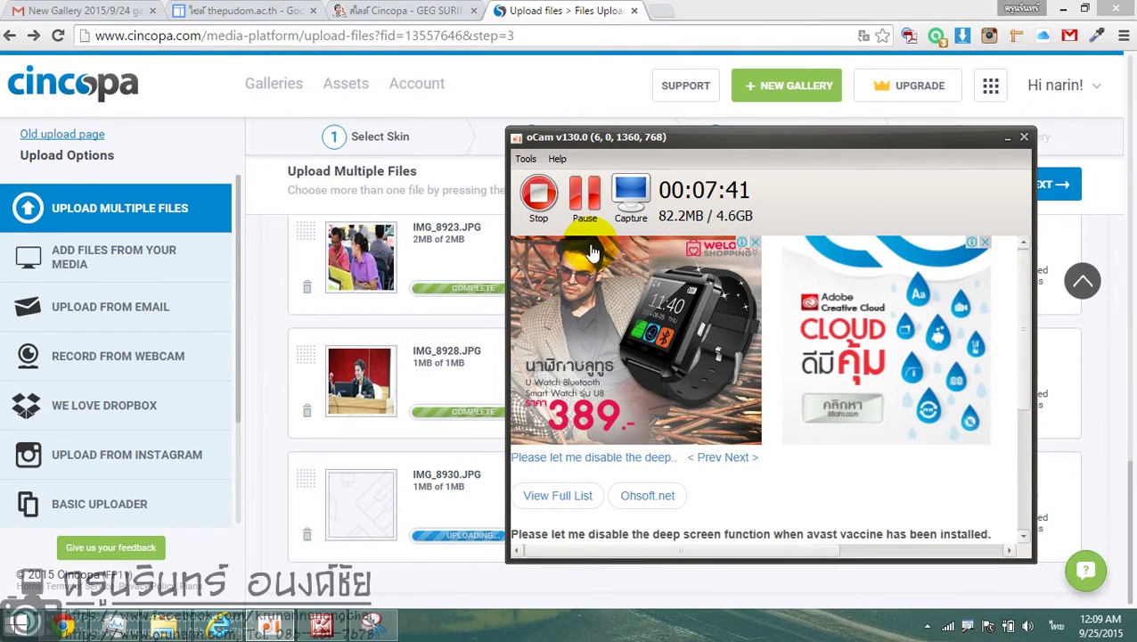
click(567, 88)
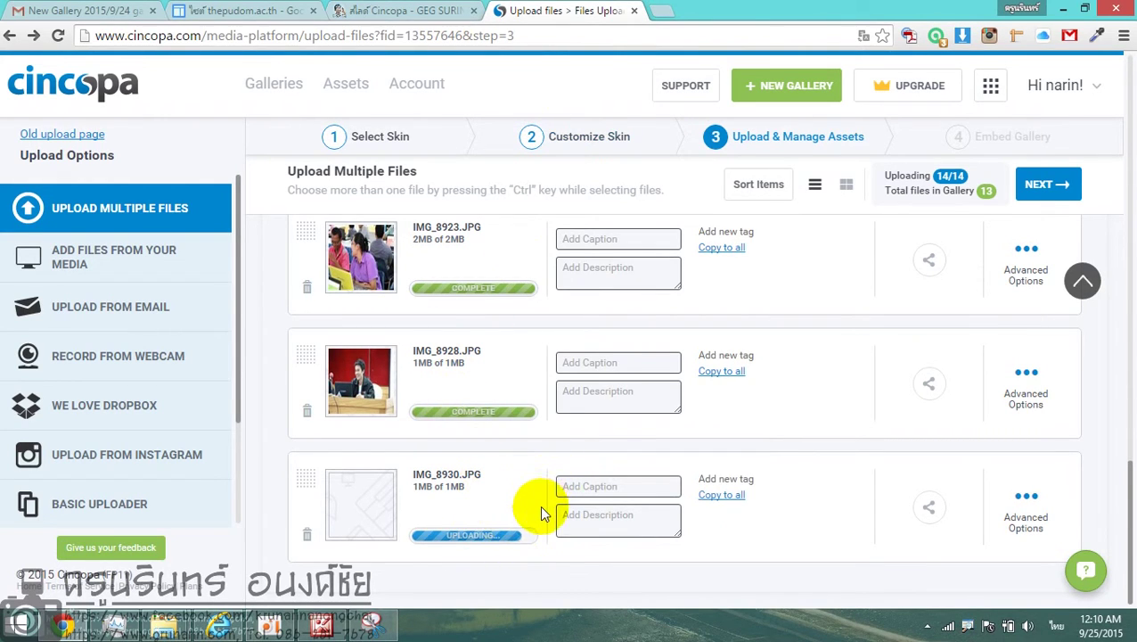
Check the upload status of IMG_8930.JPG and the gallery's uploading and total files counters.
click(513, 499)
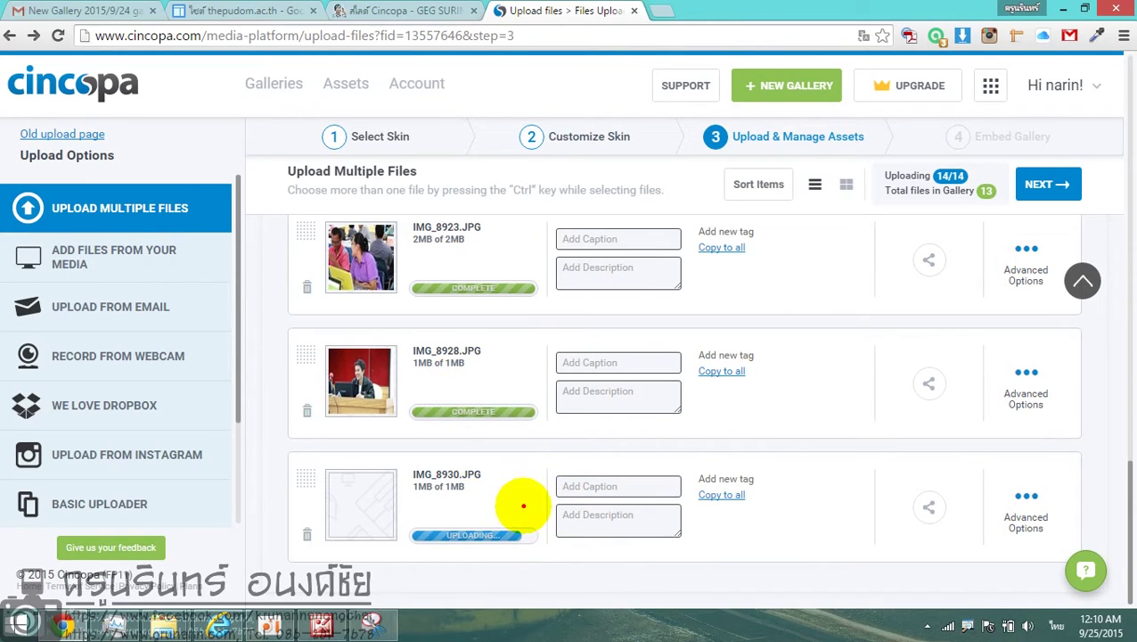
mouse_move(383, 510)
mouse_down()
mouse_move(368, 521)
mouse_move(579, 533)
mouse_move(502, 514)
mouse_up()
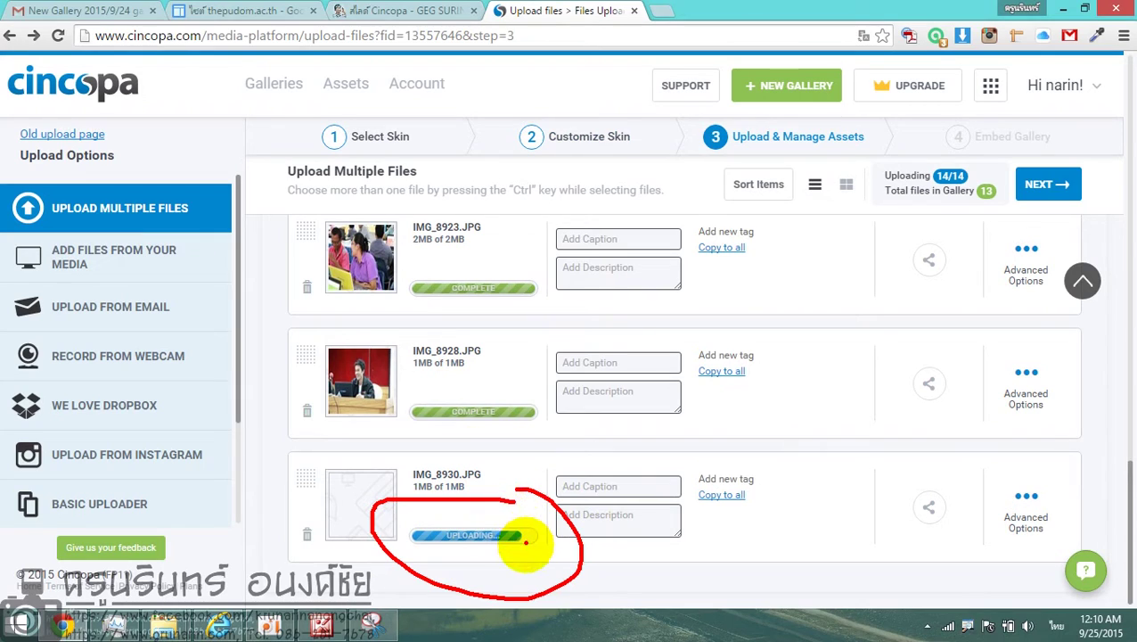
drag(517, 515, 882, 204)
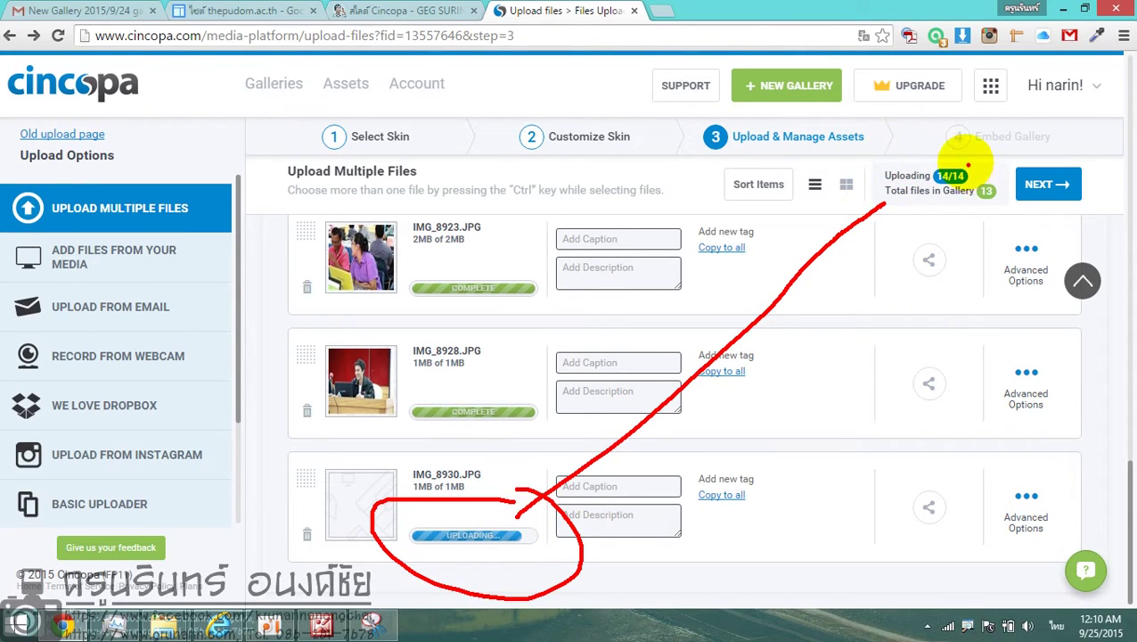
mouse_move(894, 201)
mouse_down()
mouse_move(981, 198)
mouse_move(997, 173)
mouse_up()
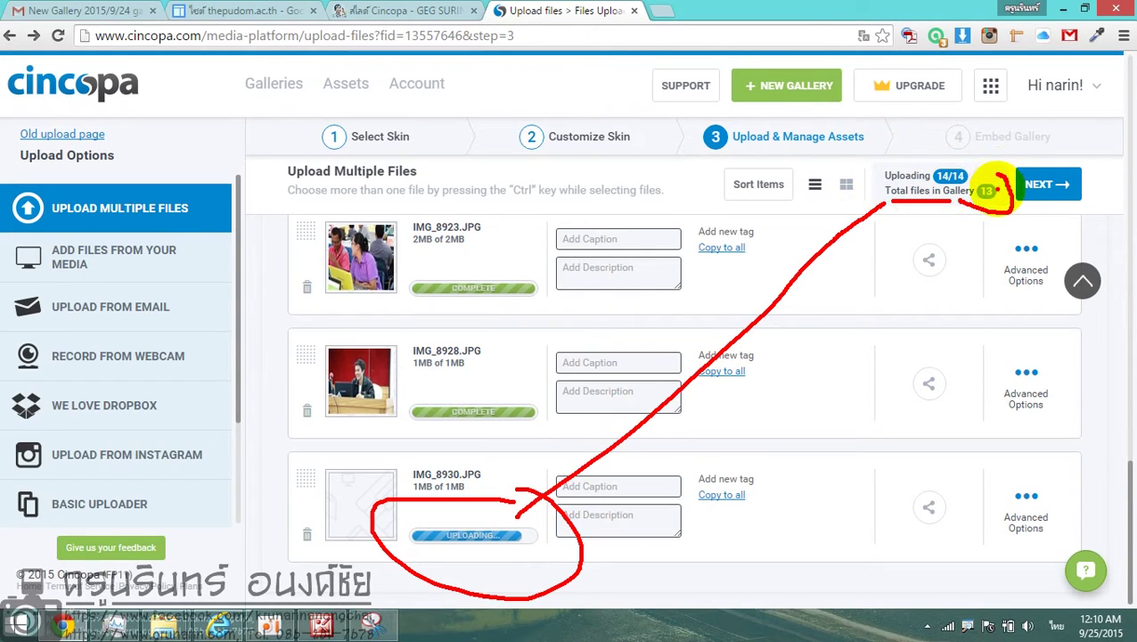
key(Escape)
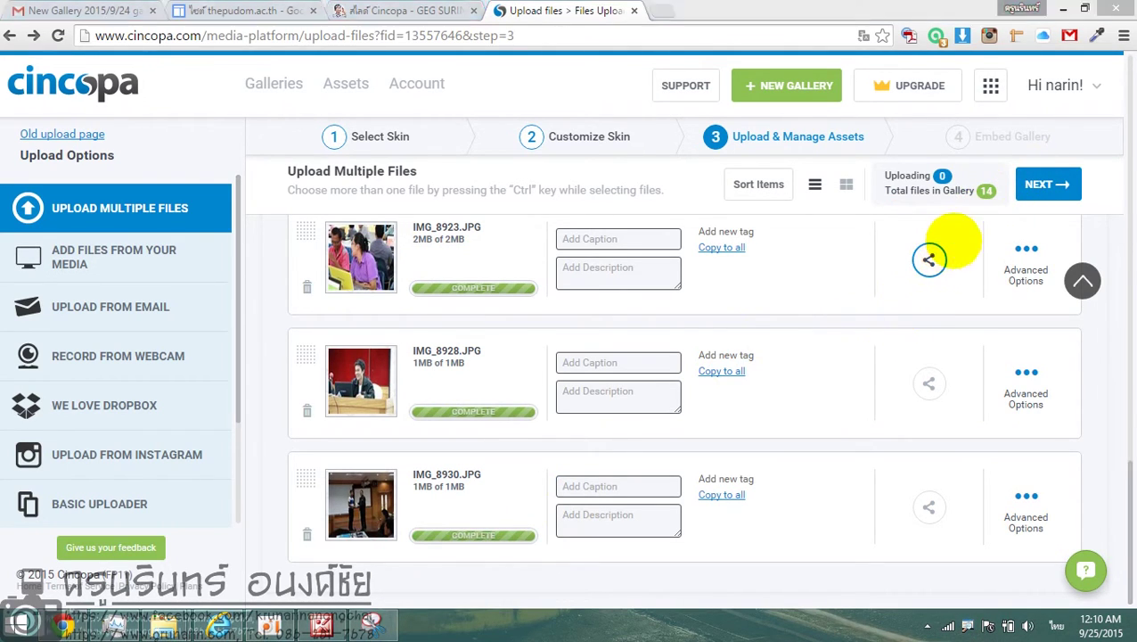
mouse_move(946, 198)
mouse_down()
mouse_move(1019, 189)
mouse_move(972, 191)
mouse_up()
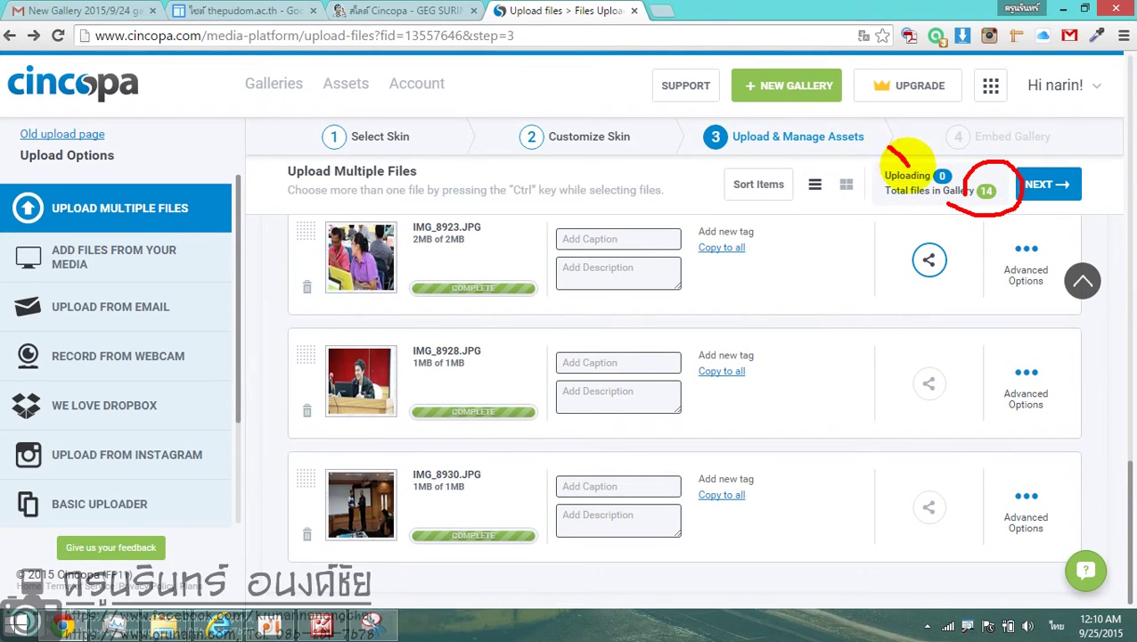
drag(888, 145, 909, 167)
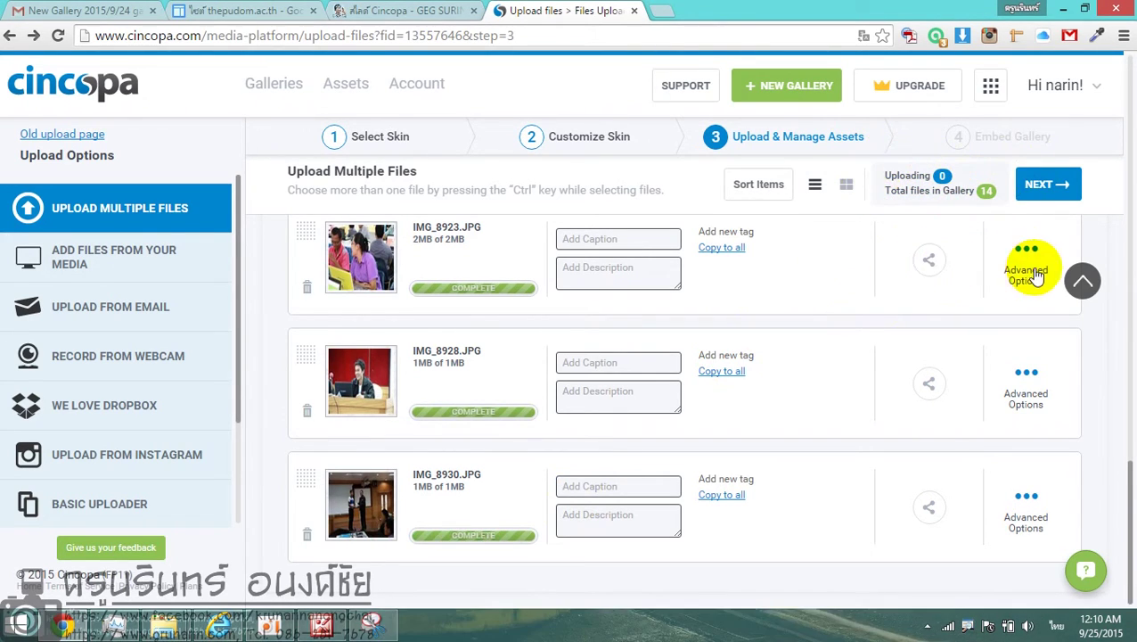
Proceed to the Embed Gallery stage and compare the two HTML embed code versions offered.
click(1045, 194)
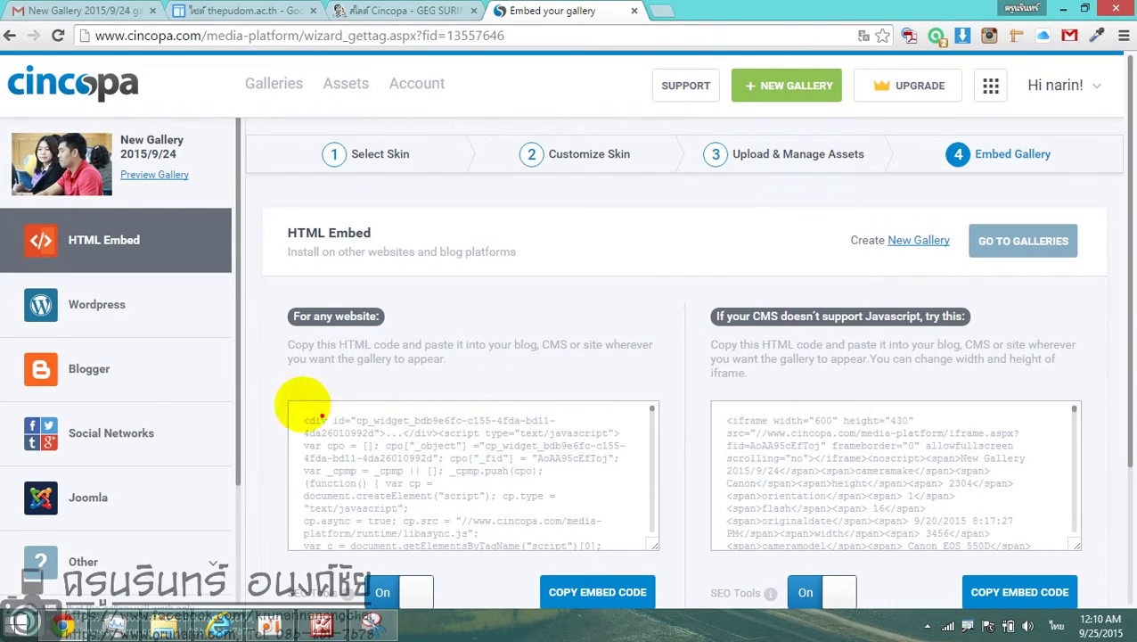
mouse_move(264, 342)
mouse_down()
mouse_move(298, 408)
mouse_move(305, 382)
mouse_move(356, 383)
mouse_up()
mouse_move(356, 383)
mouse_down()
mouse_move(344, 322)
mouse_move(358, 323)
mouse_up()
drag(738, 361, 780, 386)
mouse_move(785, 343)
mouse_down()
mouse_move(887, 349)
mouse_move(900, 408)
mouse_move(913, 406)
mouse_up()
click(825, 349)
key(Escape)
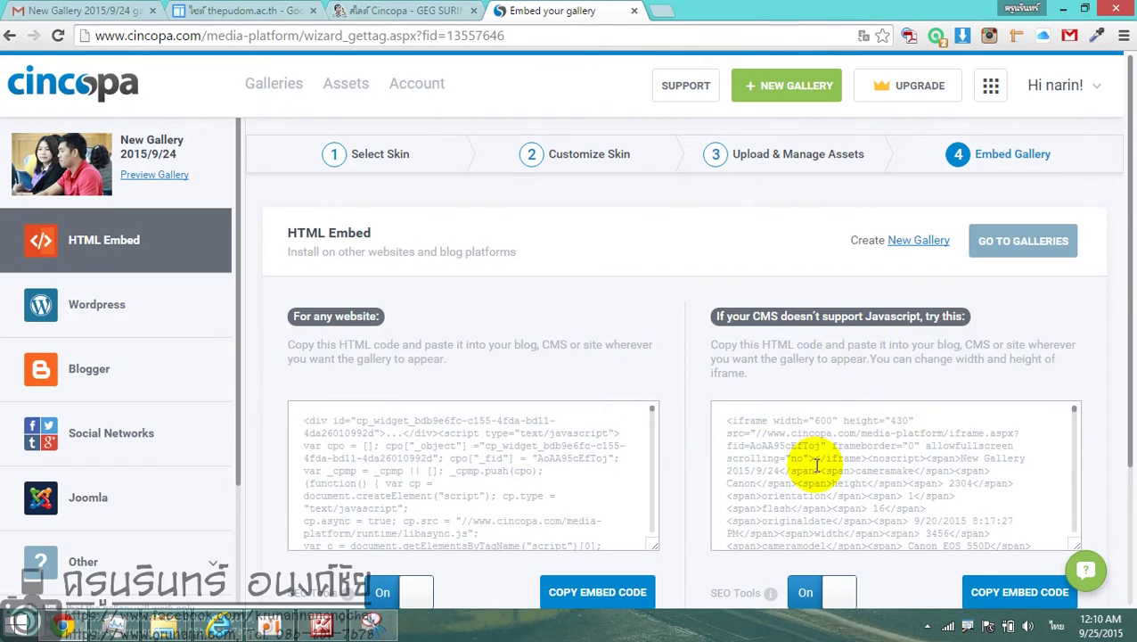
Review the iframe code and the embedding targets, from HTML Embed through Wordpress, Blogger, Social Networks and Joomla.
click(818, 464)
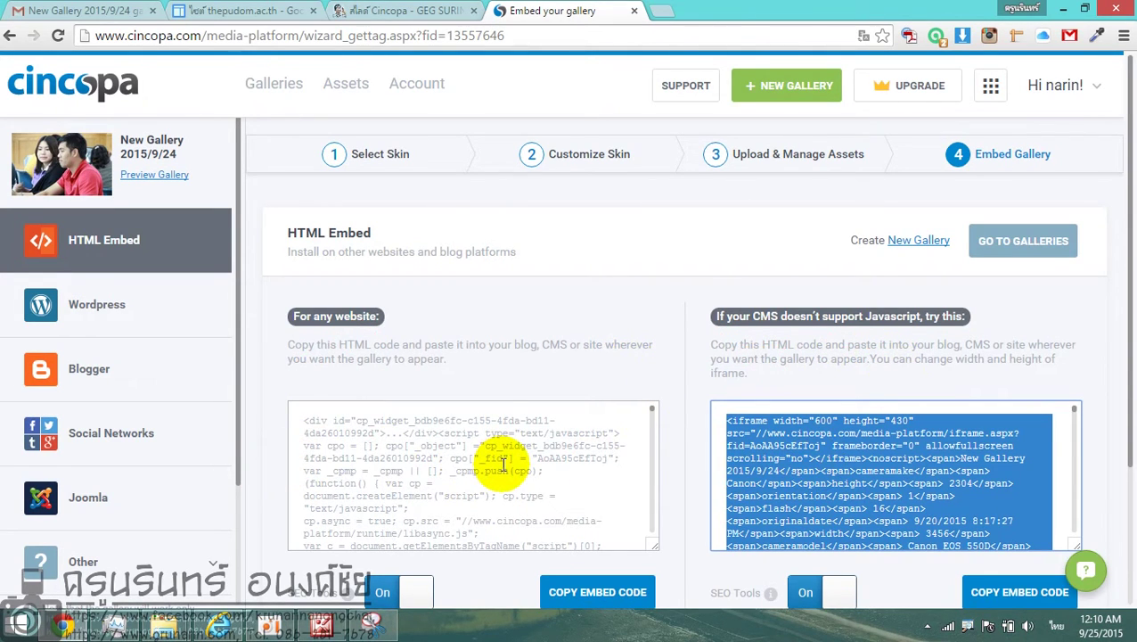
mouse_move(702, 406)
mouse_down()
mouse_move(285, 326)
mouse_move(140, 313)
mouse_up()
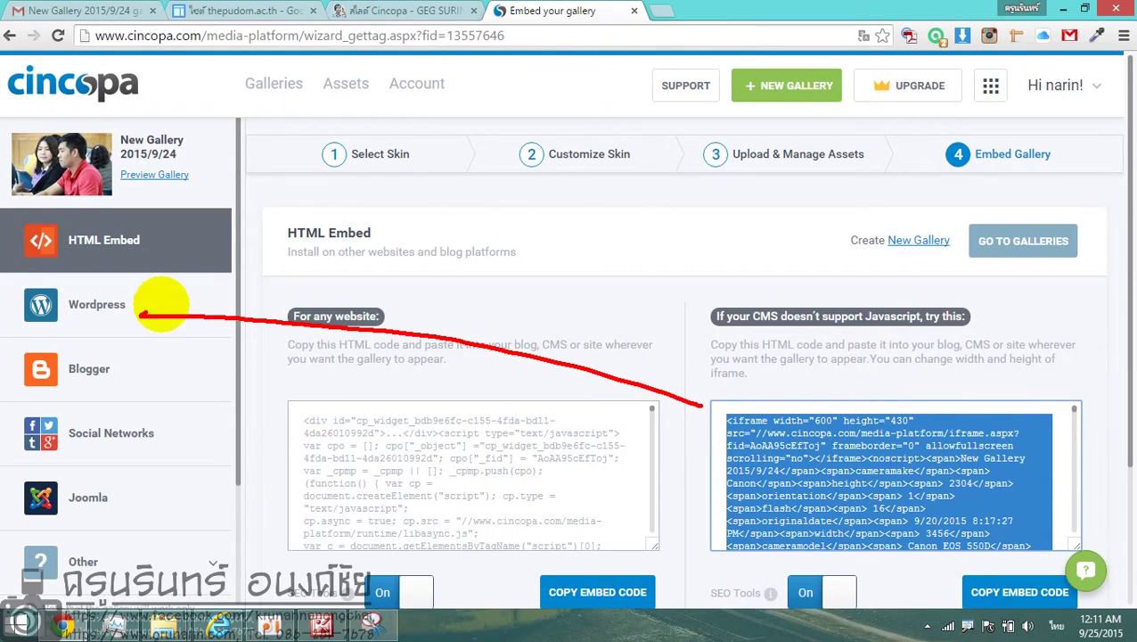
mouse_move(200, 290)
mouse_down()
mouse_move(149, 322)
mouse_move(174, 346)
mouse_move(194, 579)
mouse_up()
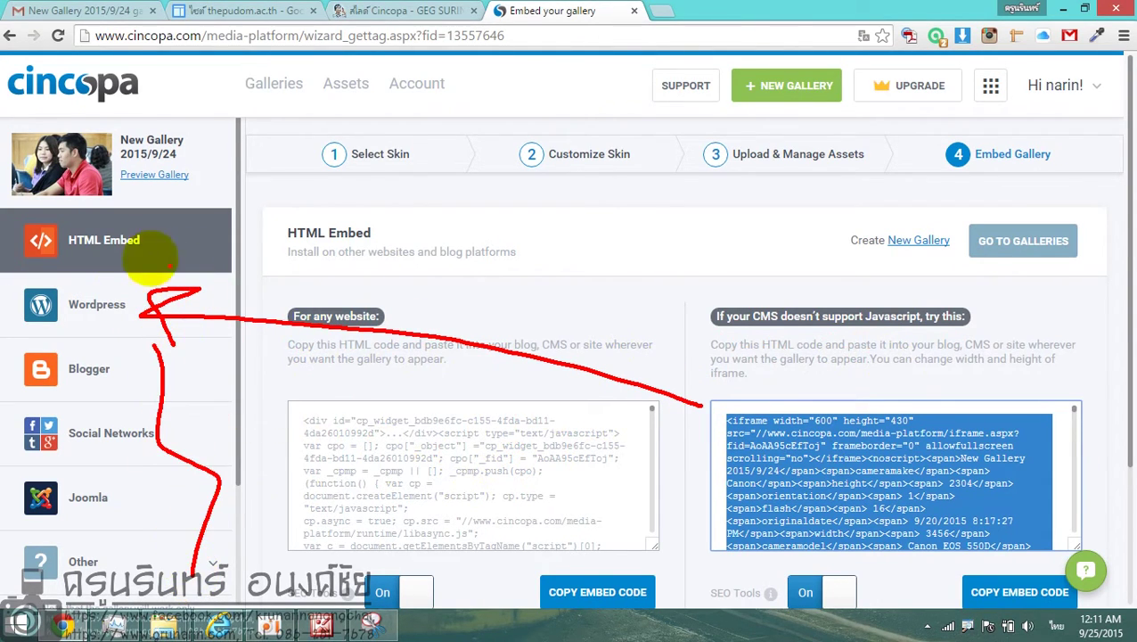
mouse_move(150, 258)
mouse_down()
mouse_move(139, 222)
mouse_move(27, 234)
mouse_move(189, 260)
mouse_move(161, 237)
mouse_up()
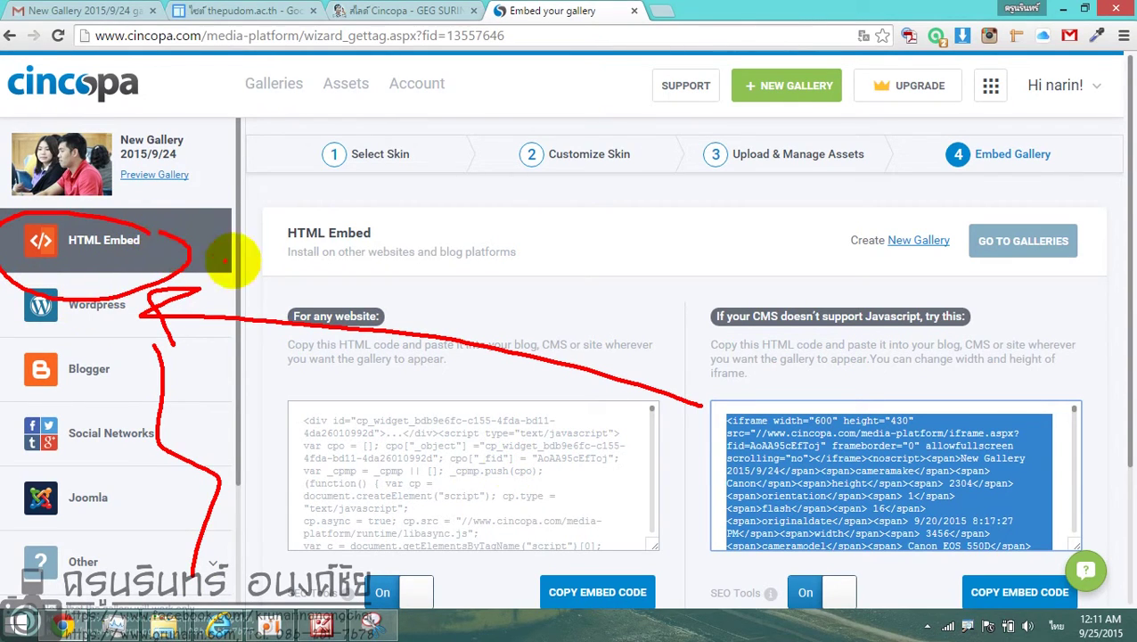
key(Escape)
Copy the entire iframe embed code offered for a CMS that doesn't support Javascript.
click(838, 476)
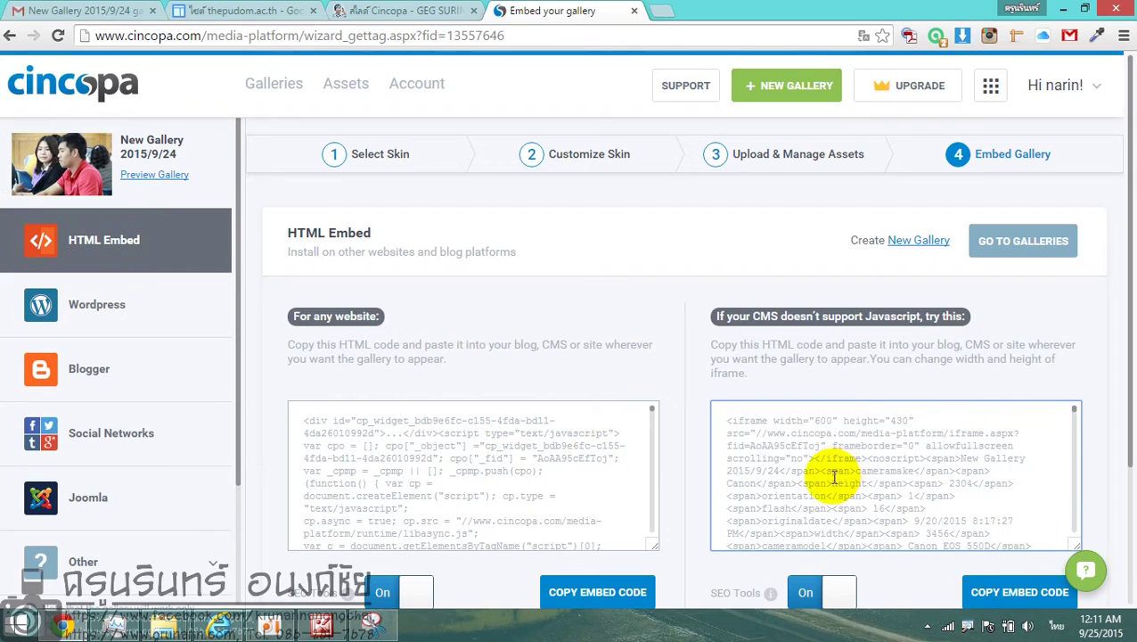
click(802, 453)
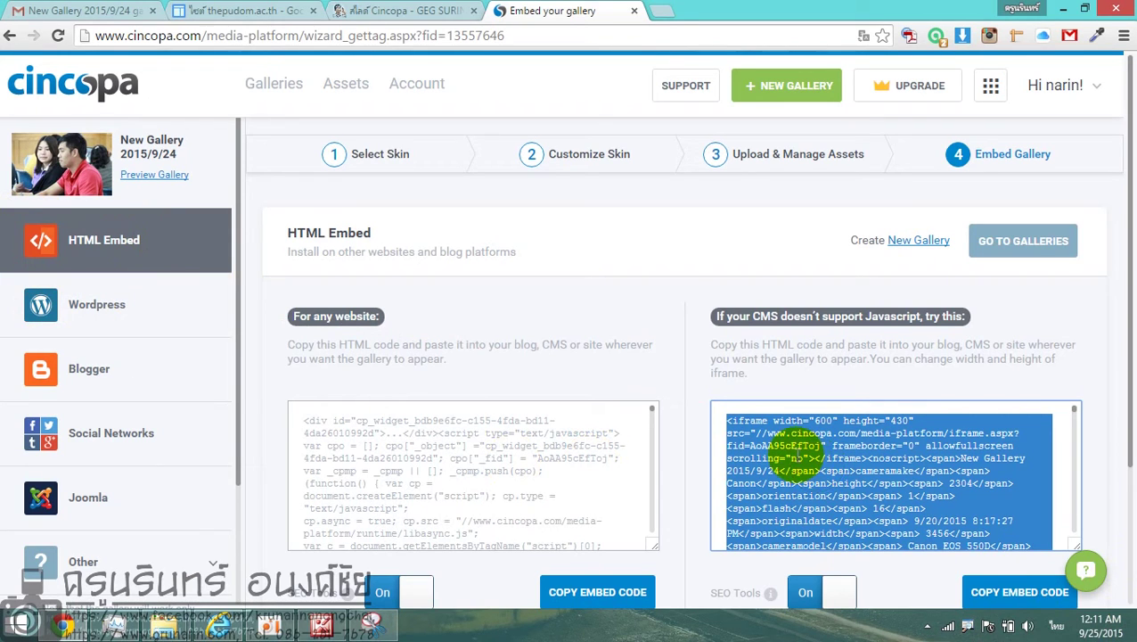
right_click(825, 457)
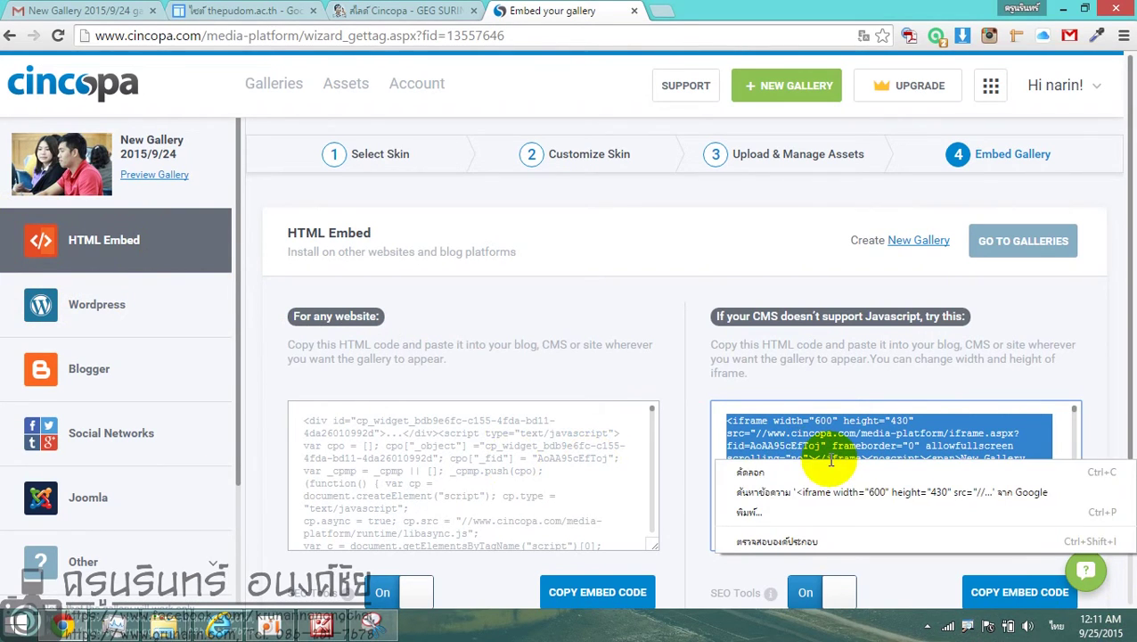
click(779, 475)
scroll(917, 557, down, 2)
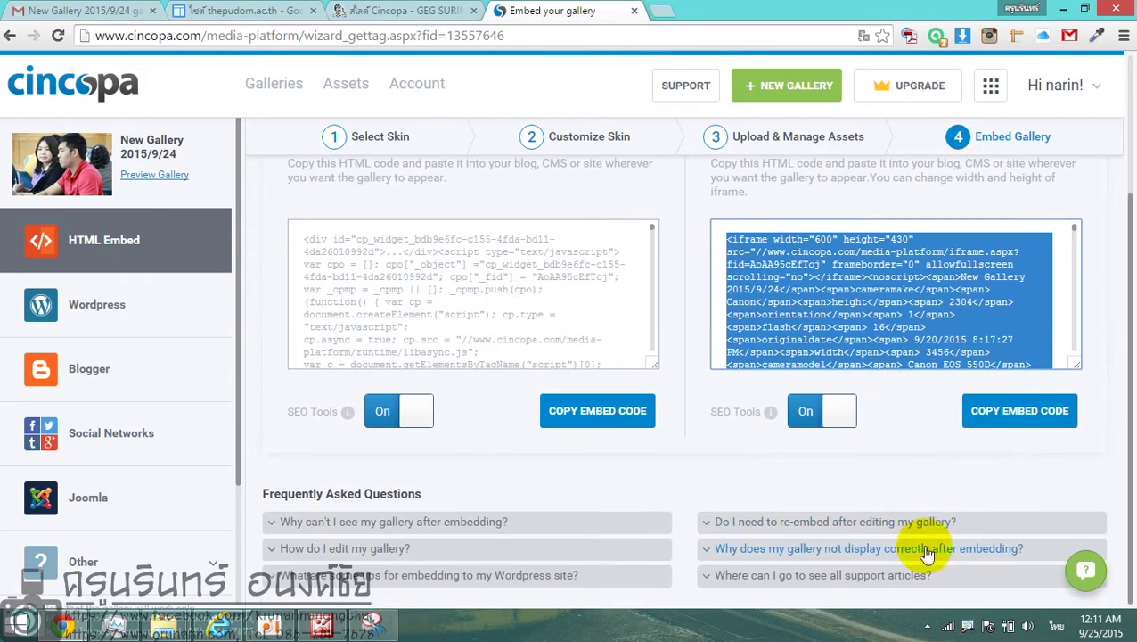
click(992, 418)
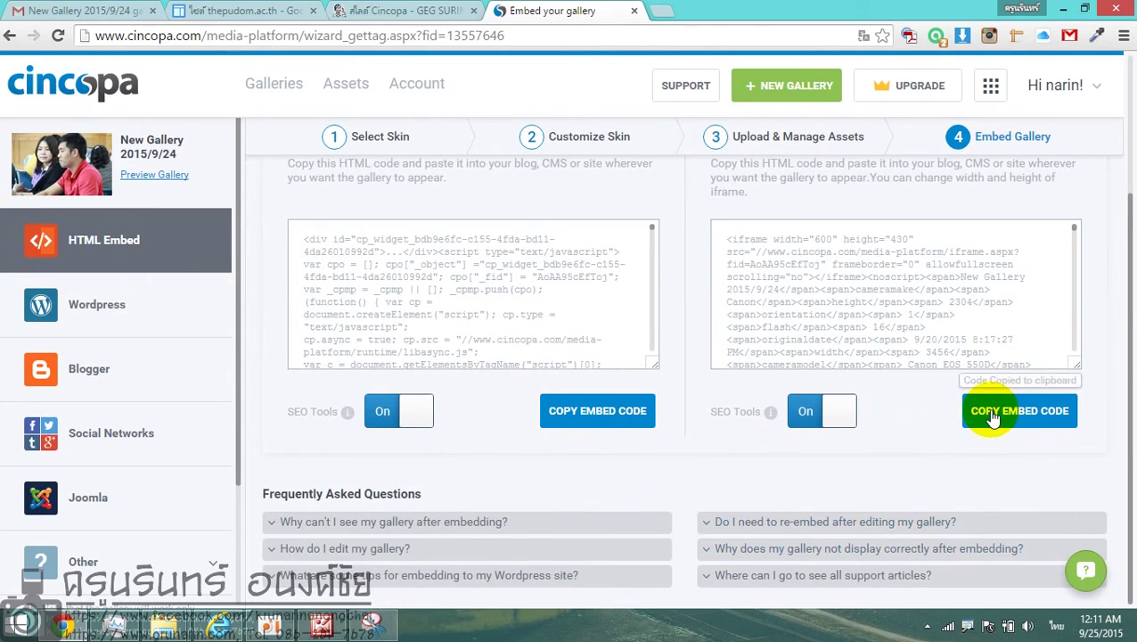
click(843, 254)
right_click(802, 276)
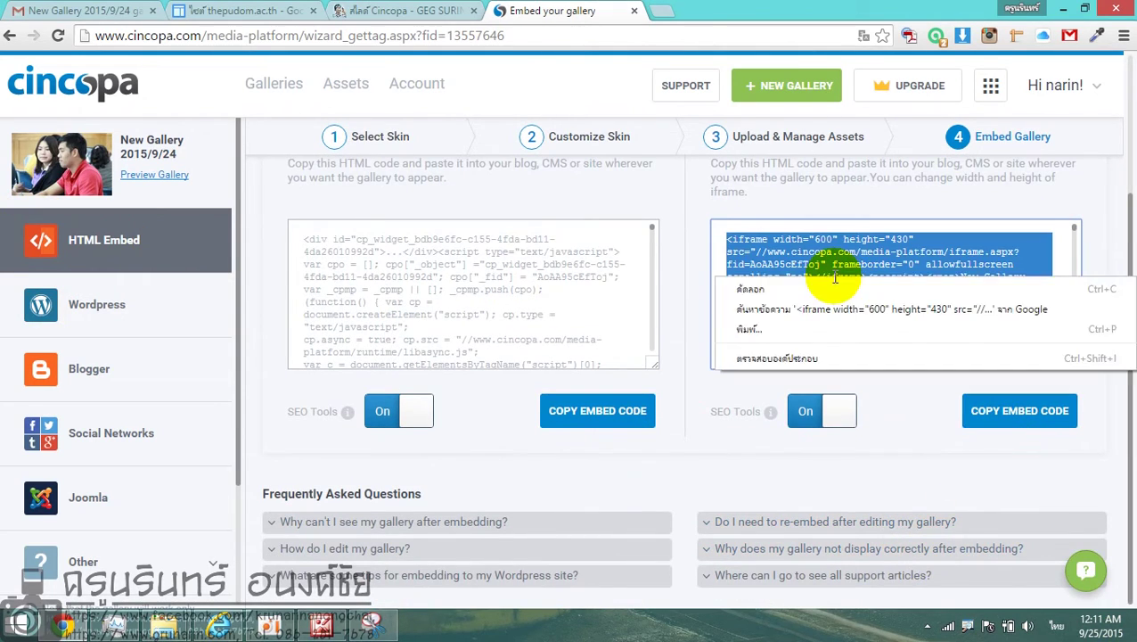
click(746, 293)
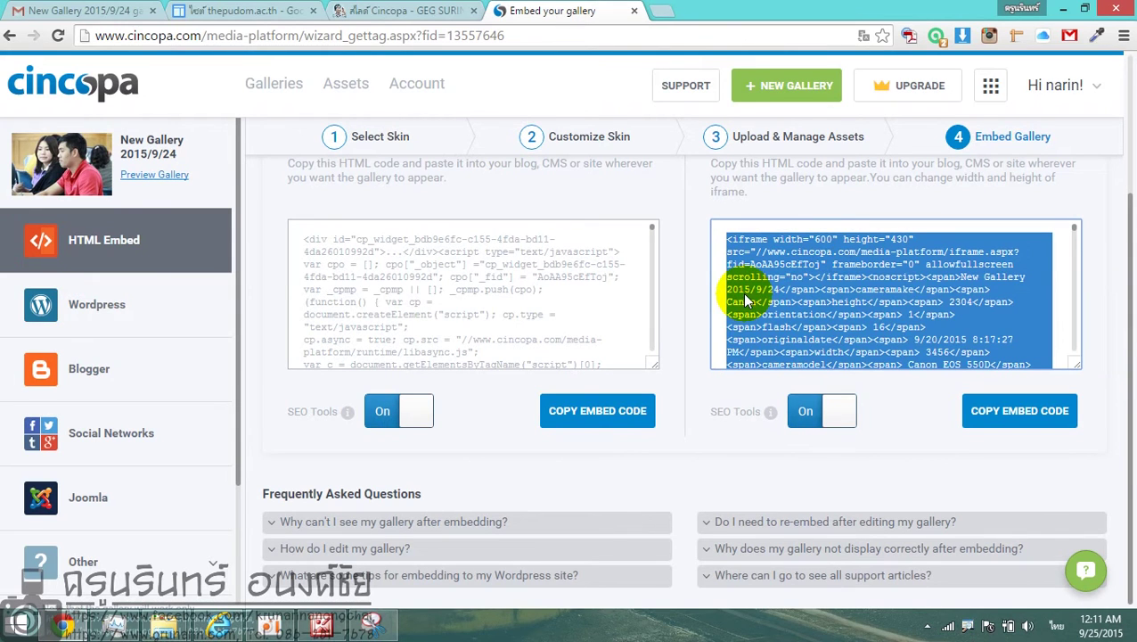
Switch to the Google Sites page สไลด์ Cincopa and add the Embed gadget from the gadget gallery.
click(415, 10)
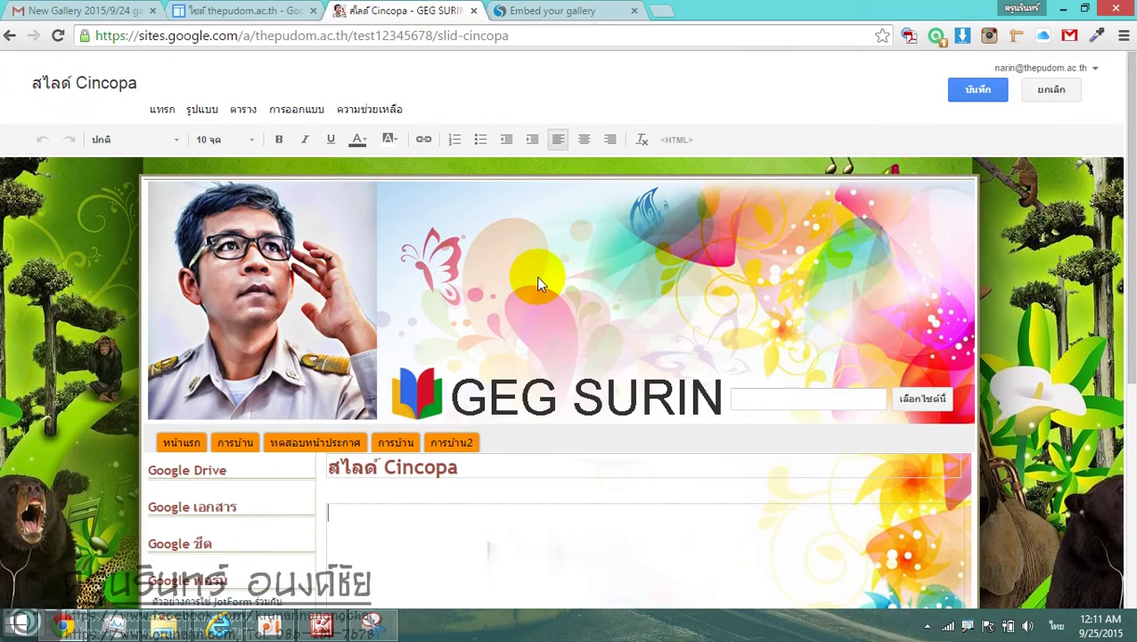
scroll(554, 310, down, 3)
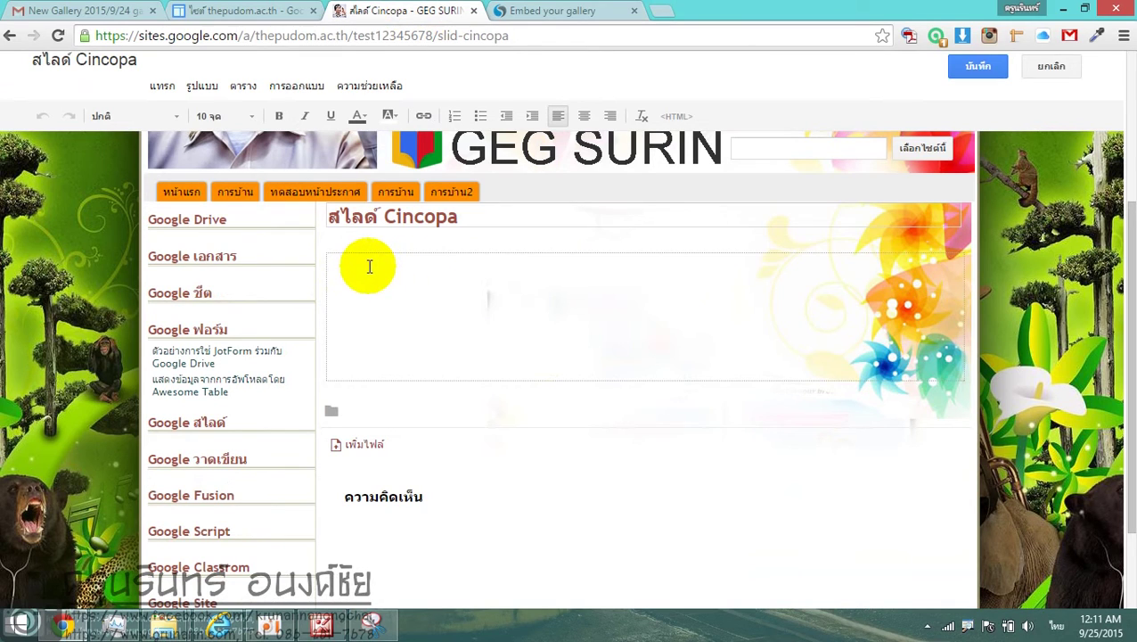
click(162, 88)
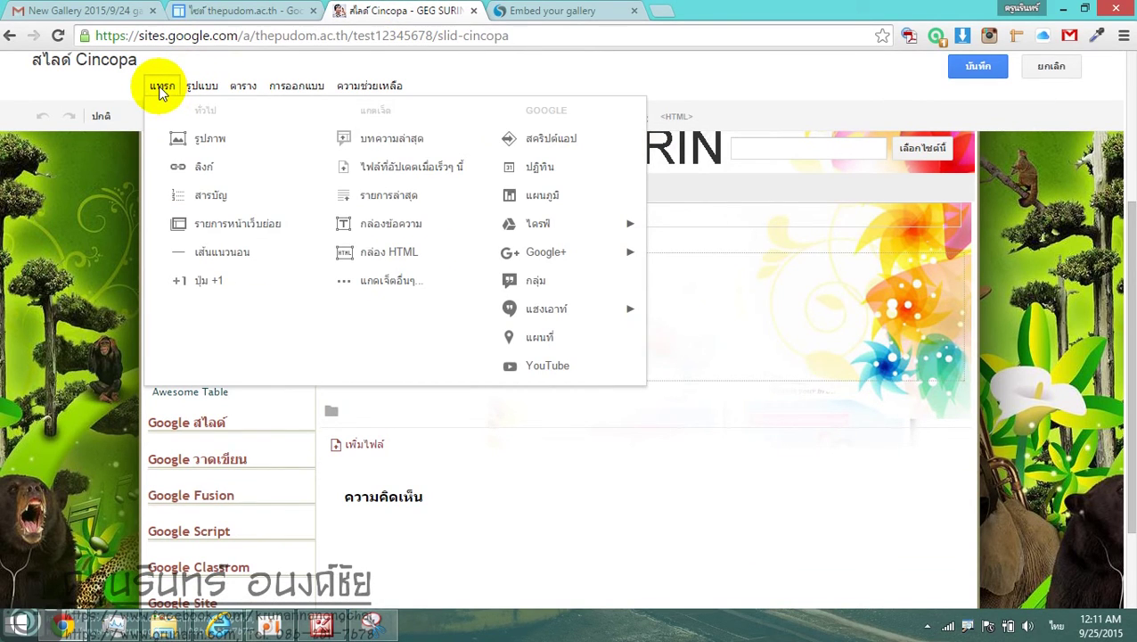
click(385, 287)
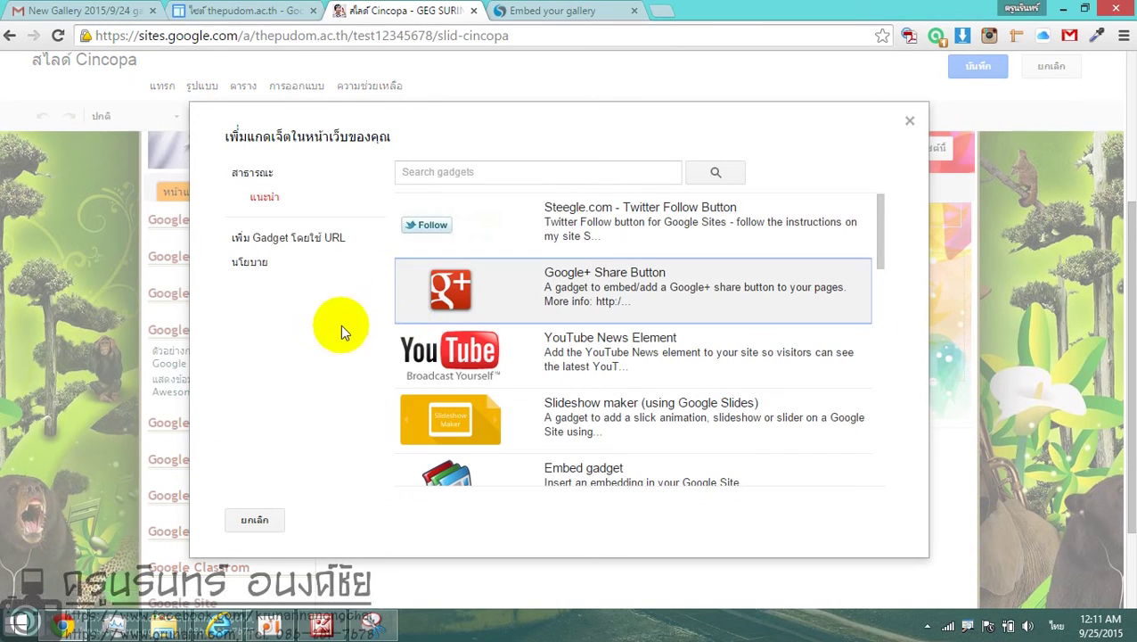
scroll(698, 325, down, 3)
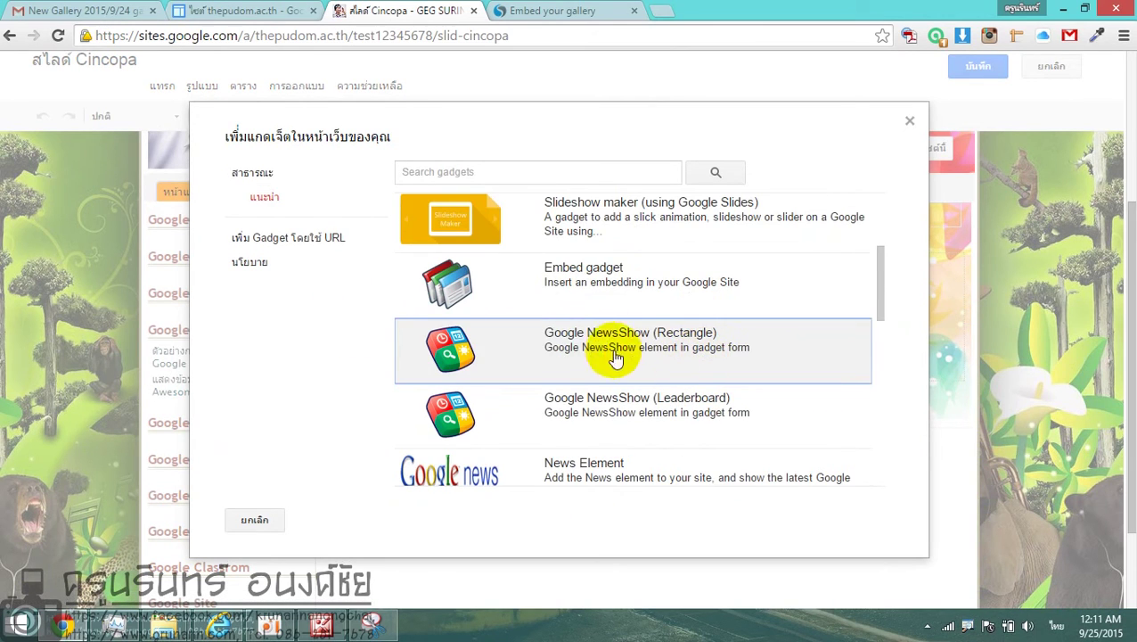
click(473, 287)
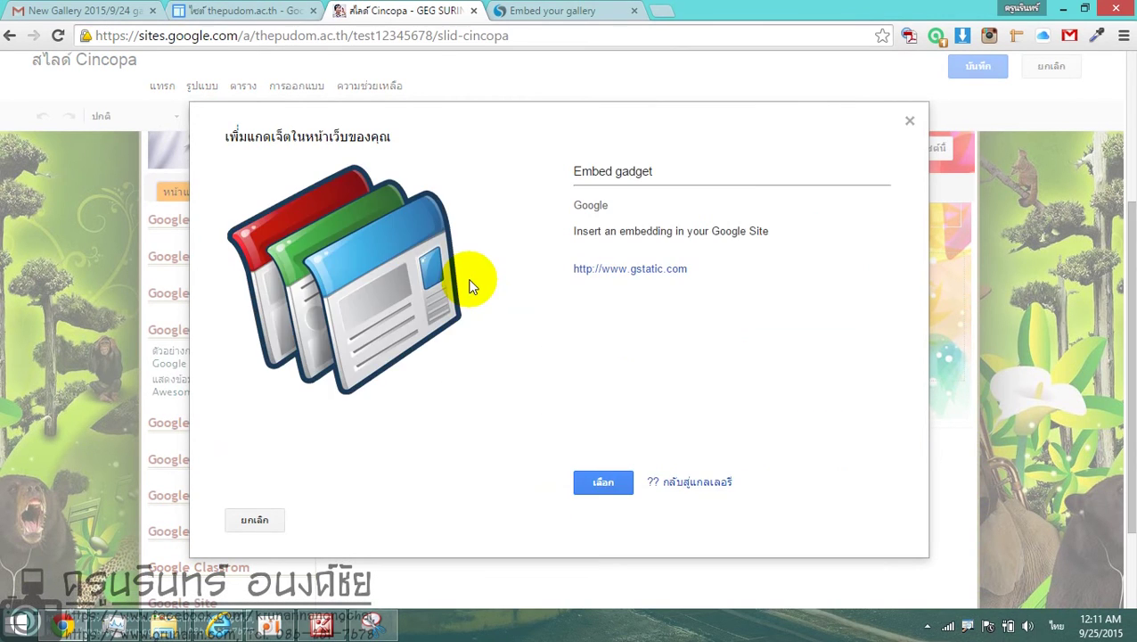
click(605, 484)
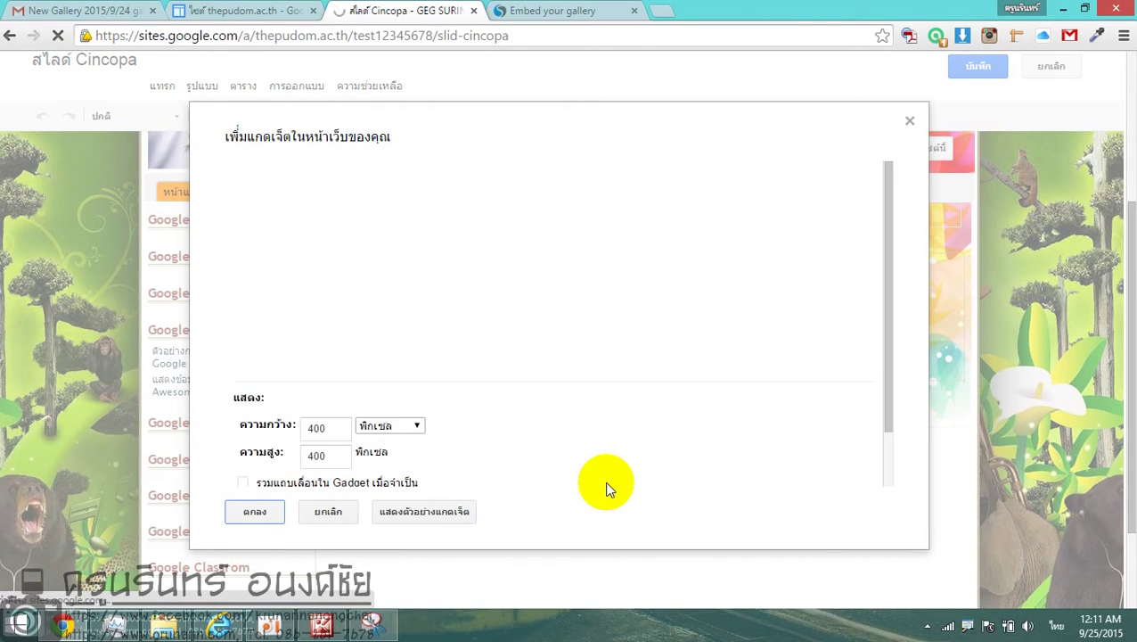
Paste the copied gallery iframe code as the gadget's embedding snippet.
click(281, 223)
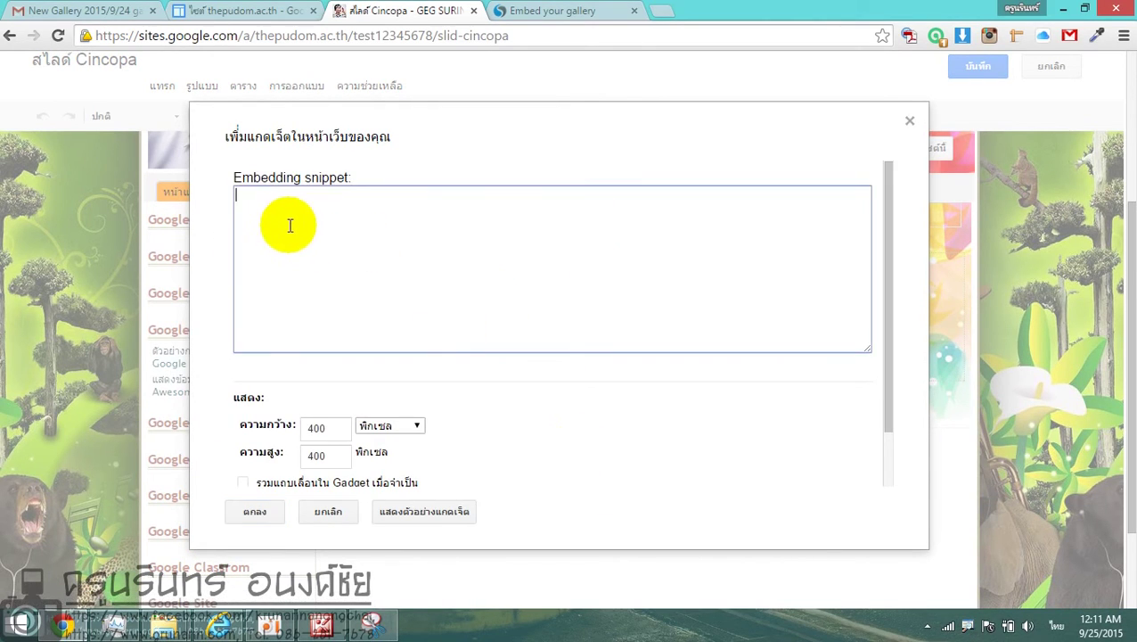
right_click(244, 205)
click(281, 307)
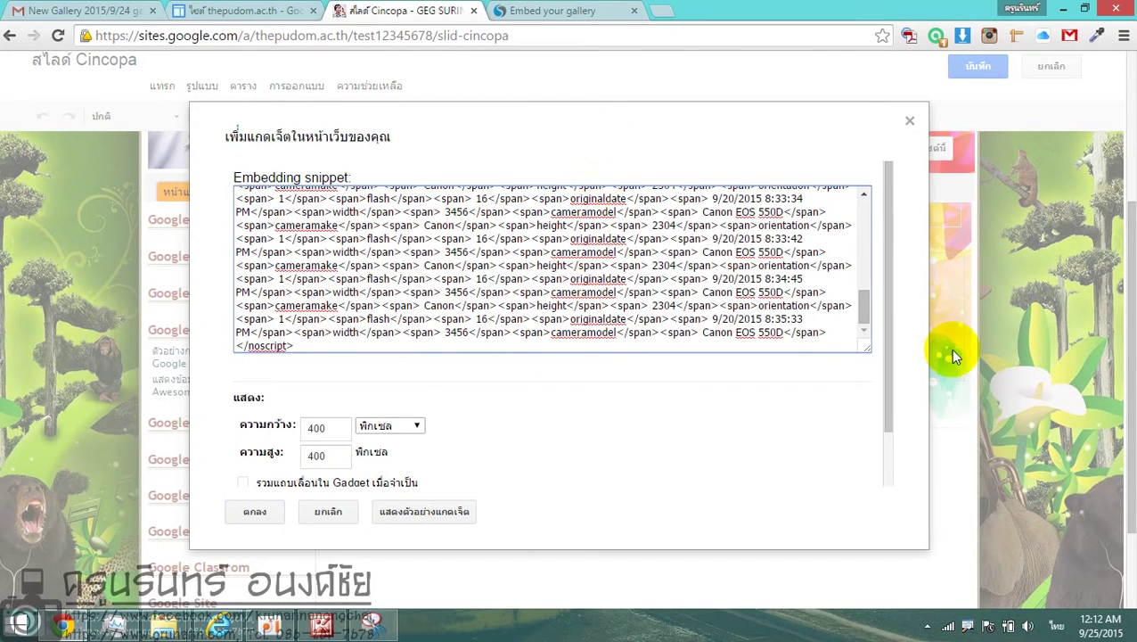
Measure the width of the page's content area beside the sidebar with Page Ruler.
click(1017, 41)
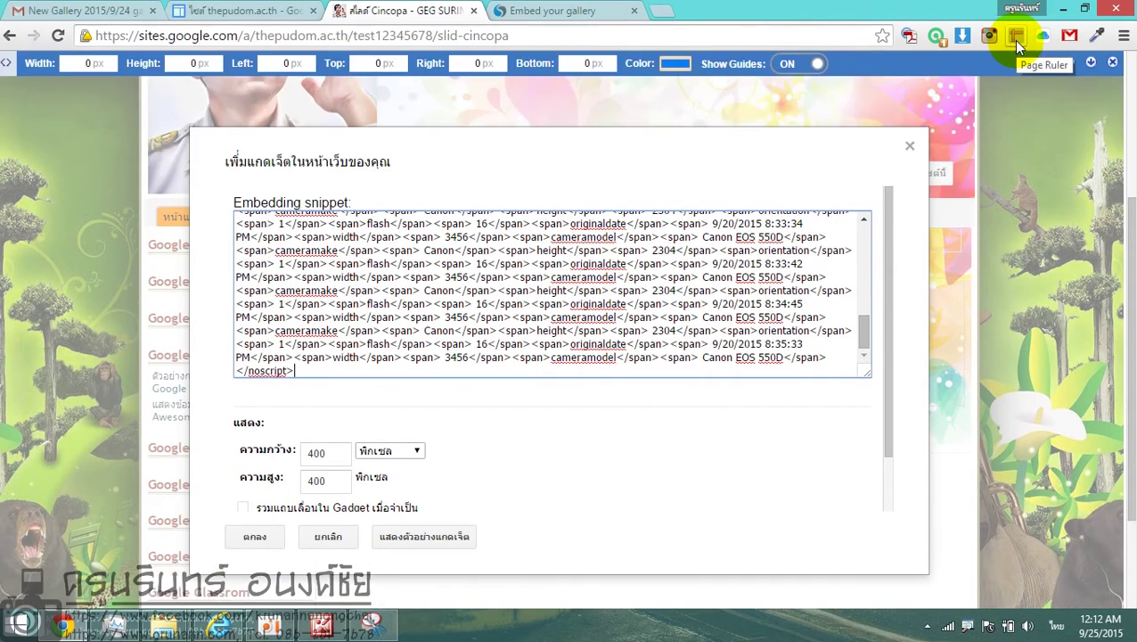
scroll(477, 470, down, 2)
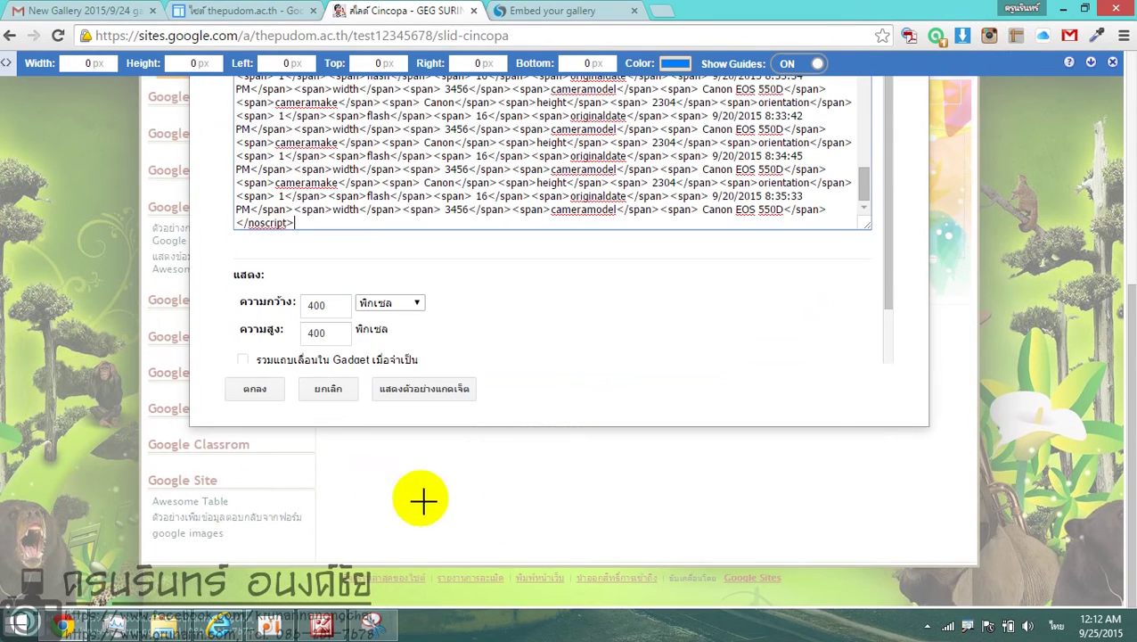
drag(330, 446, 963, 568)
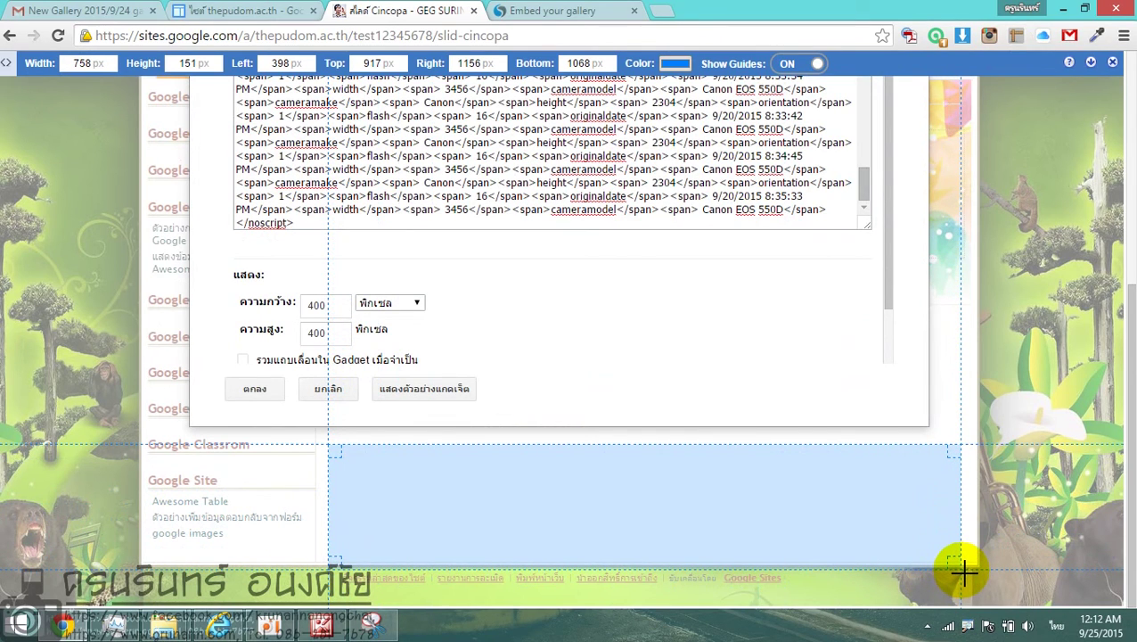